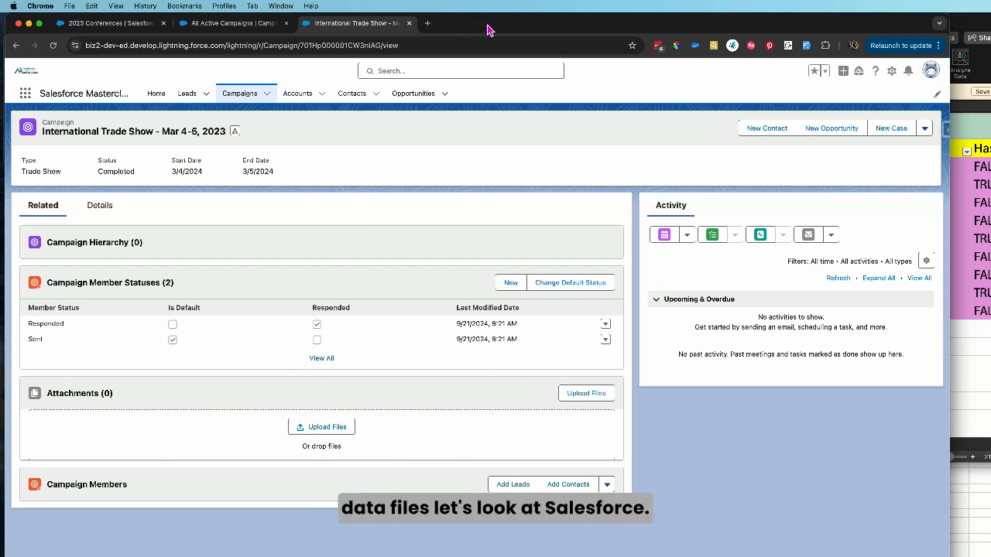
Create an active campaign named Test 3 from the campaigns list and save it
left_click(252, 100)
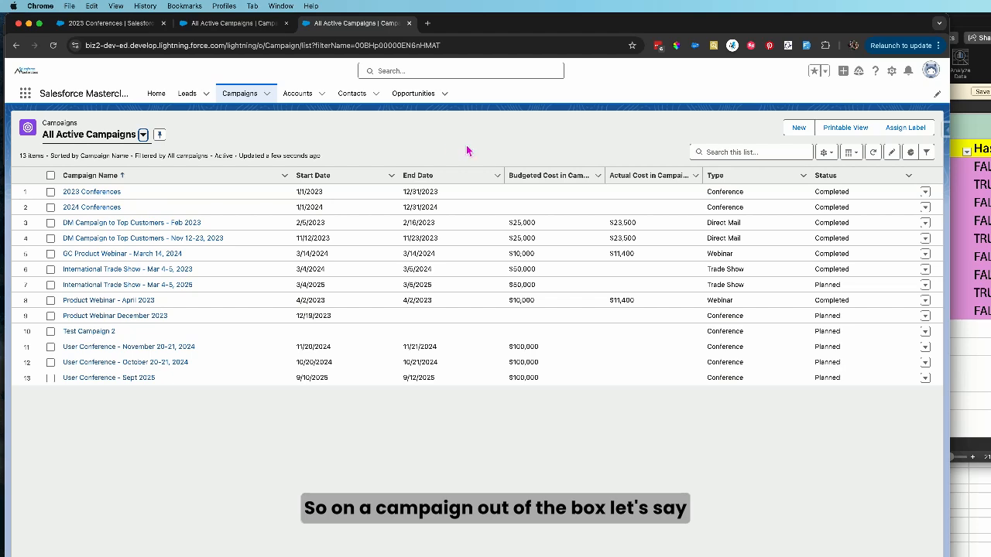
left_click(799, 127)
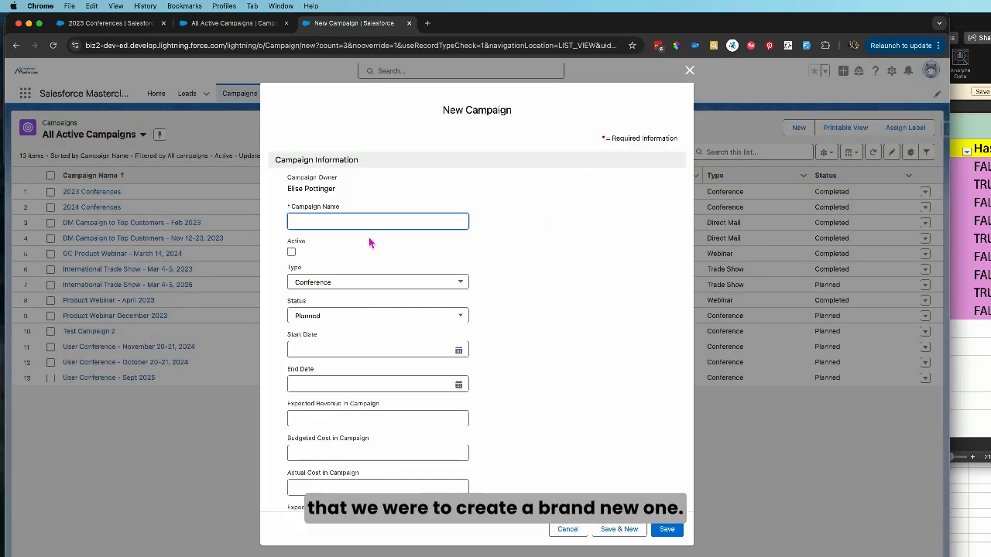
type("Test 3")
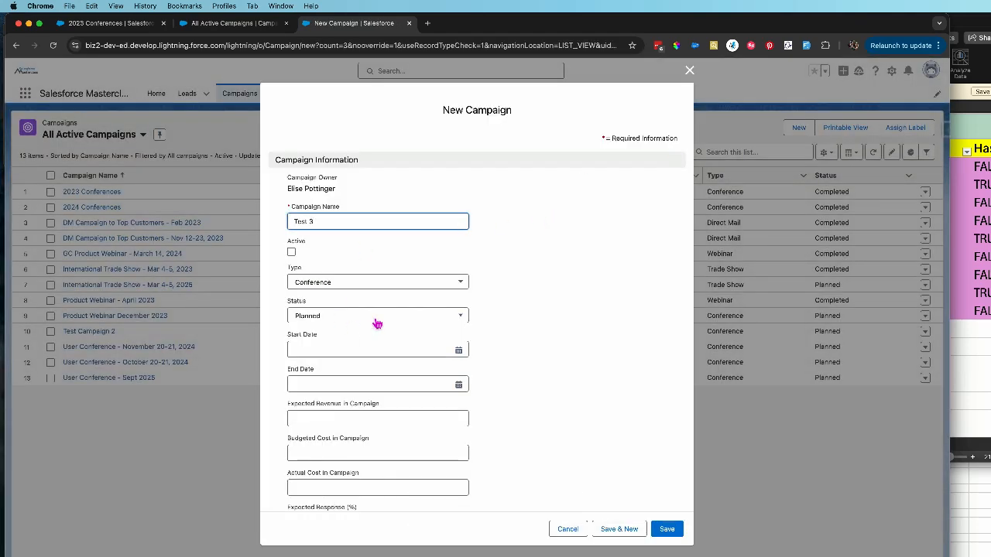
left_click(291, 252)
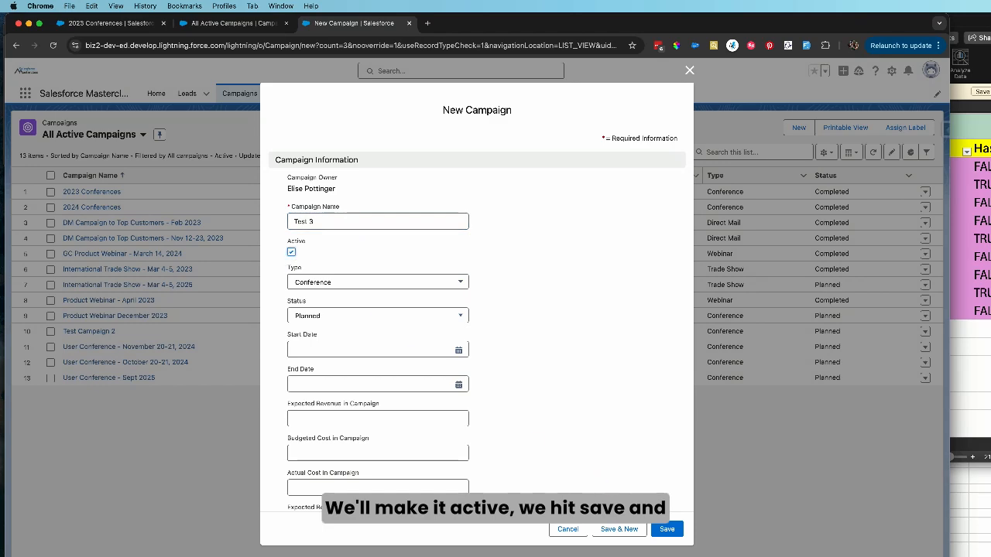
left_click(663, 530)
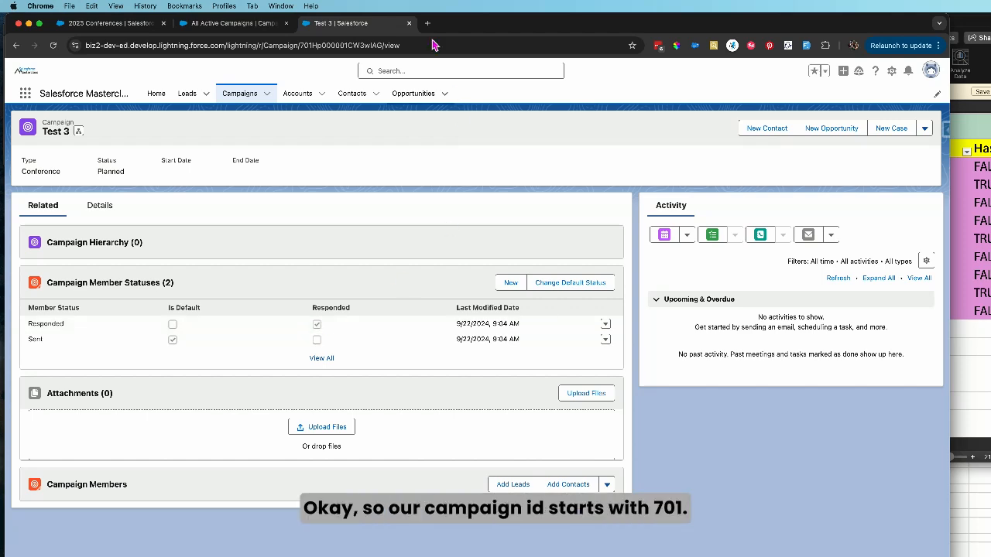
Examine the record IDs in the page address for the Test 3 campaign and for its Responded member status, leaving the status unedited
double_click(354, 47)
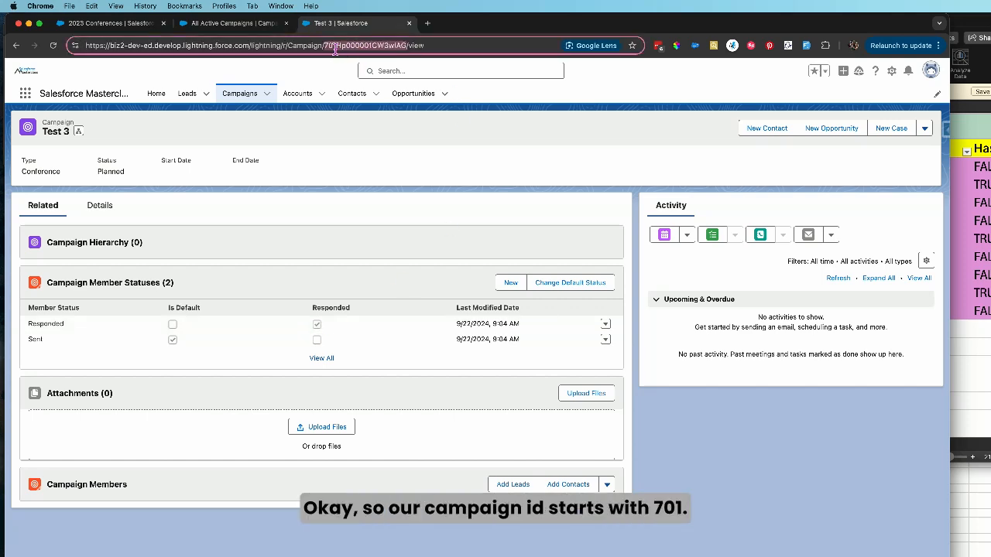
left_click(338, 48)
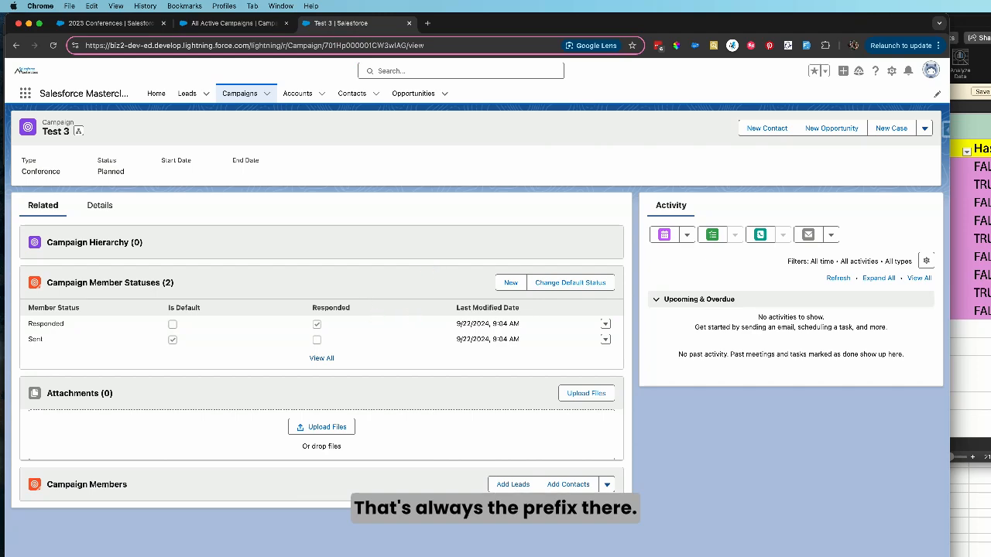
left_click(606, 324)
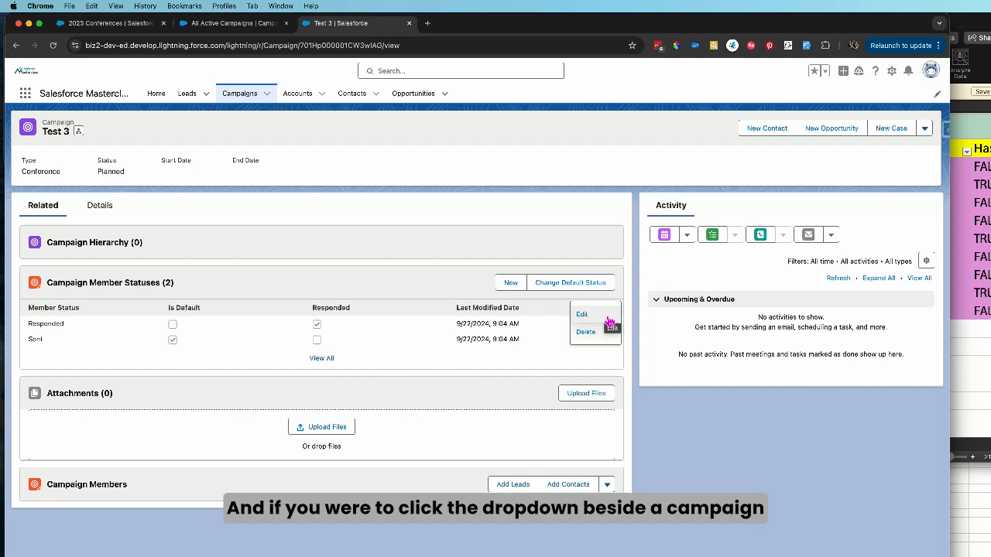
left_click(608, 320)
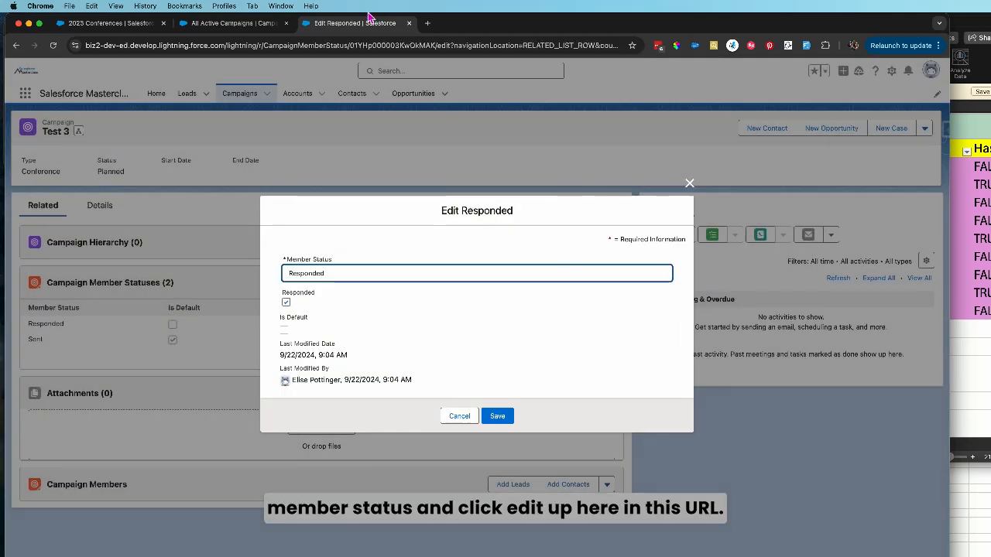
double_click(402, 46)
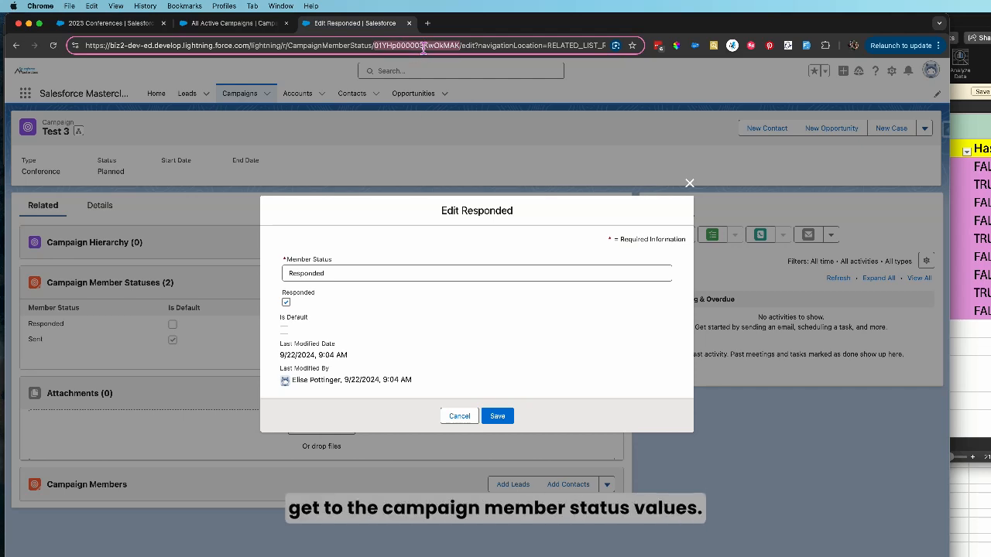
left_click(459, 419)
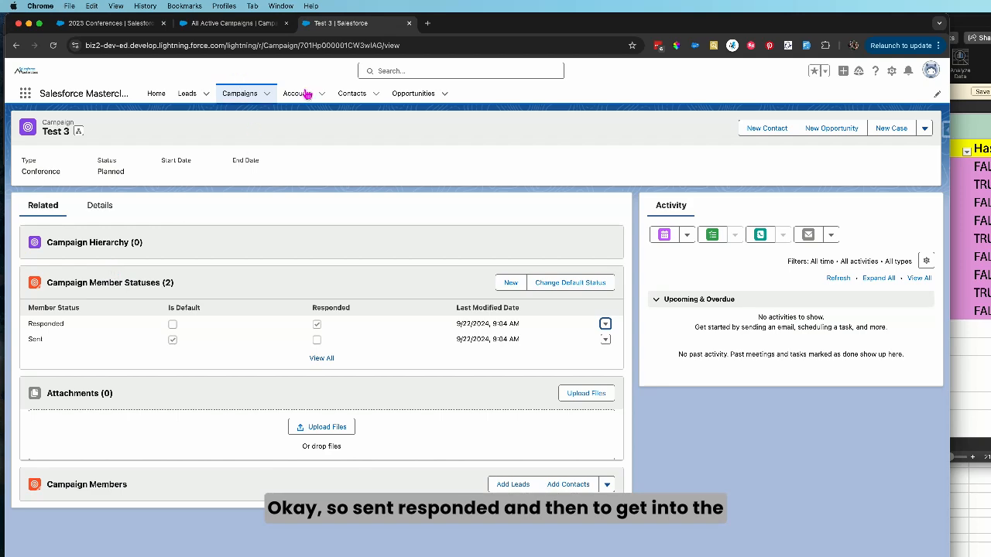
left_click(605, 324)
left_click(584, 311)
double_click(403, 45)
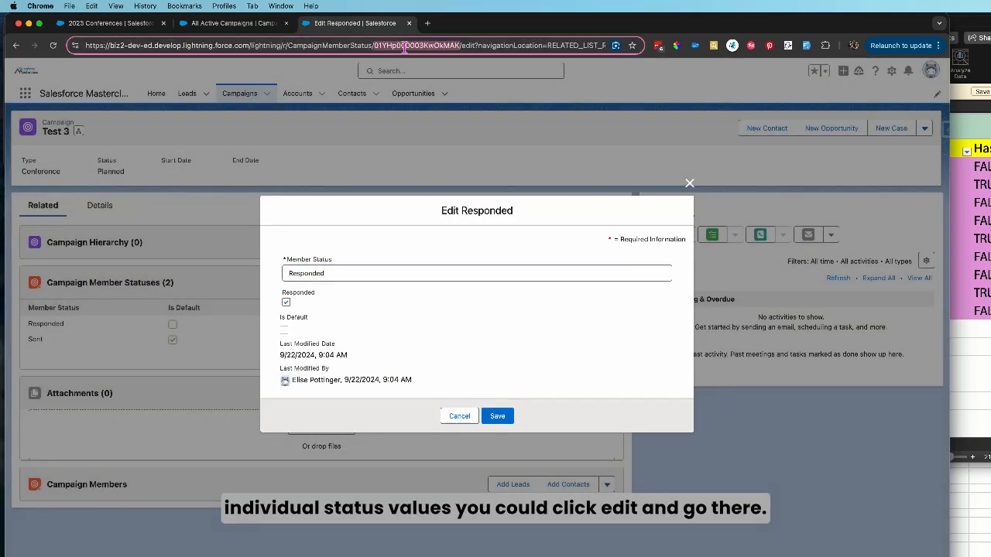
left_click(459, 418)
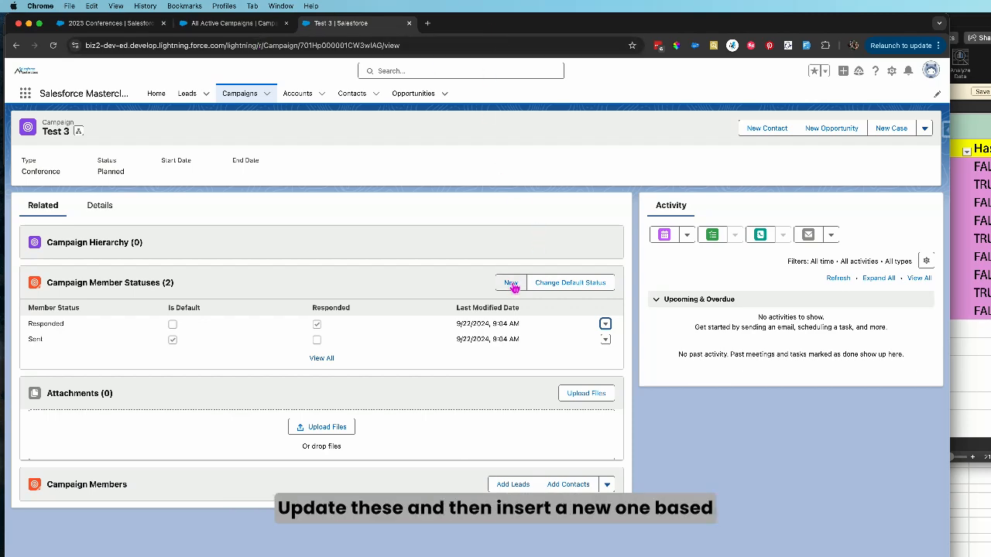
Switch to Salesforce Data Loader and start an export of the Campaign Member Status object, showing all Salesforce objects
left_click_drag(454, 25, 452, 66)
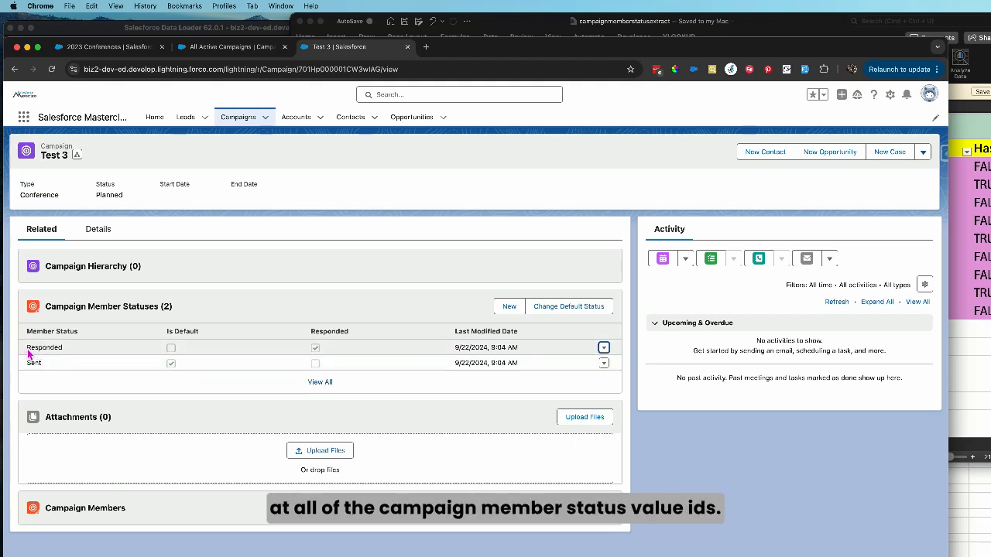
left_click_drag(29, 351, 59, 352)
left_click(130, 27)
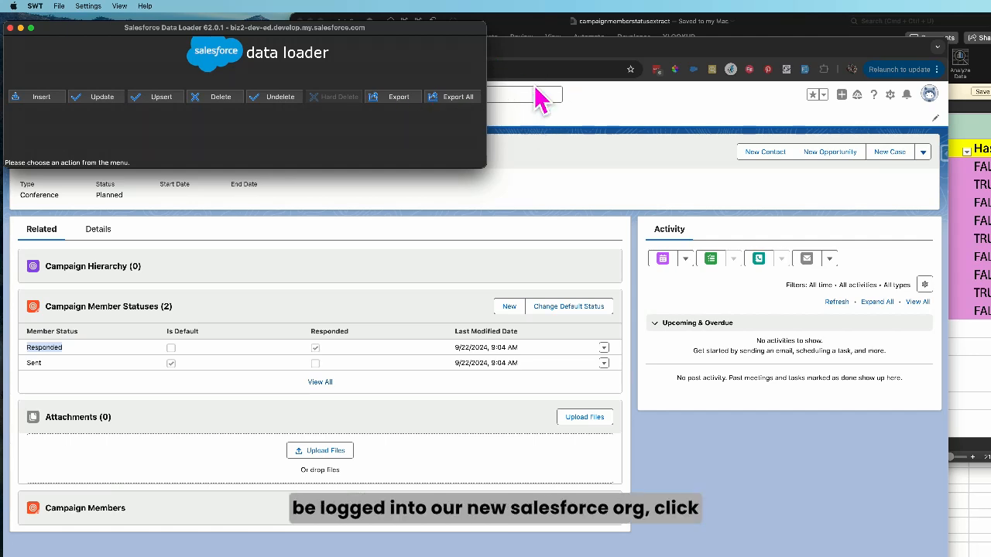
left_click(400, 100)
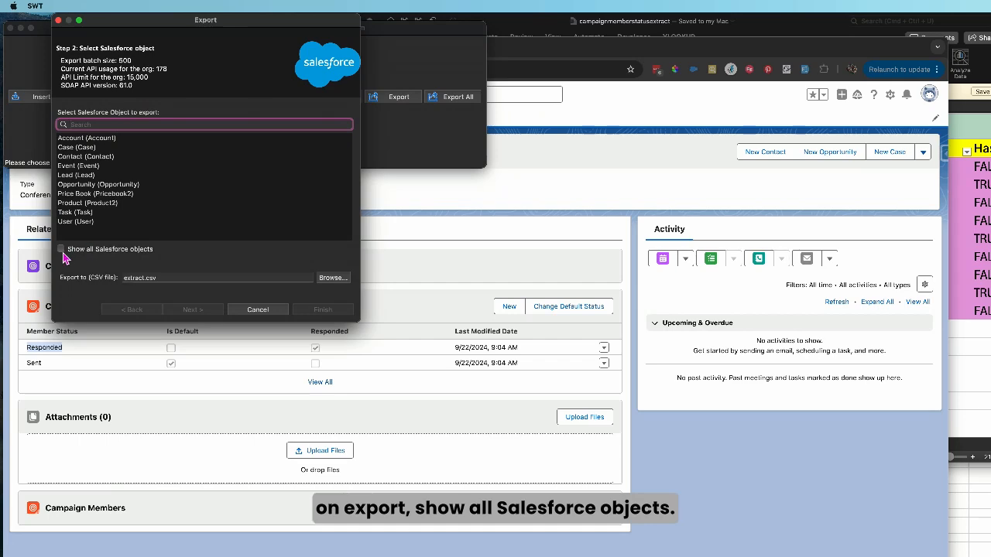
left_click(61, 249)
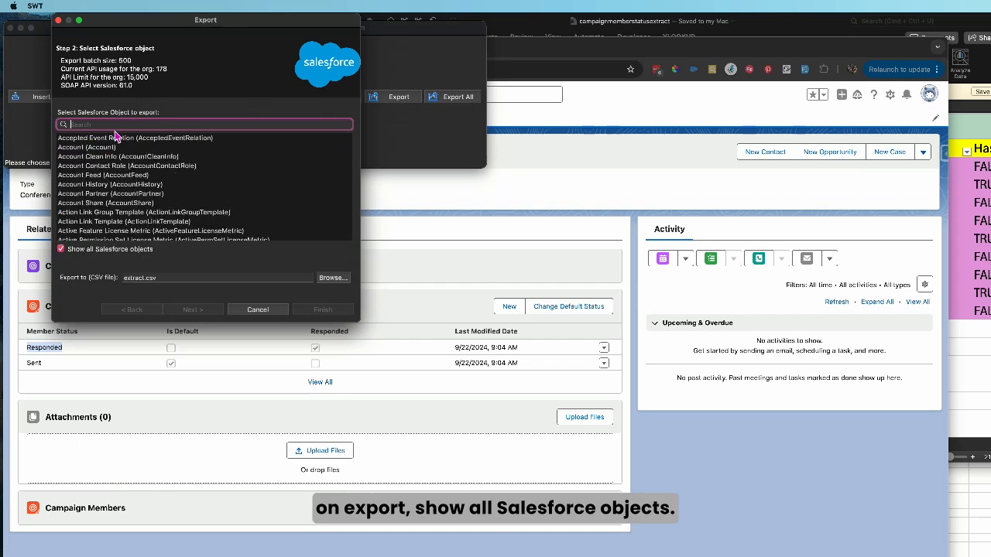
type("camp")
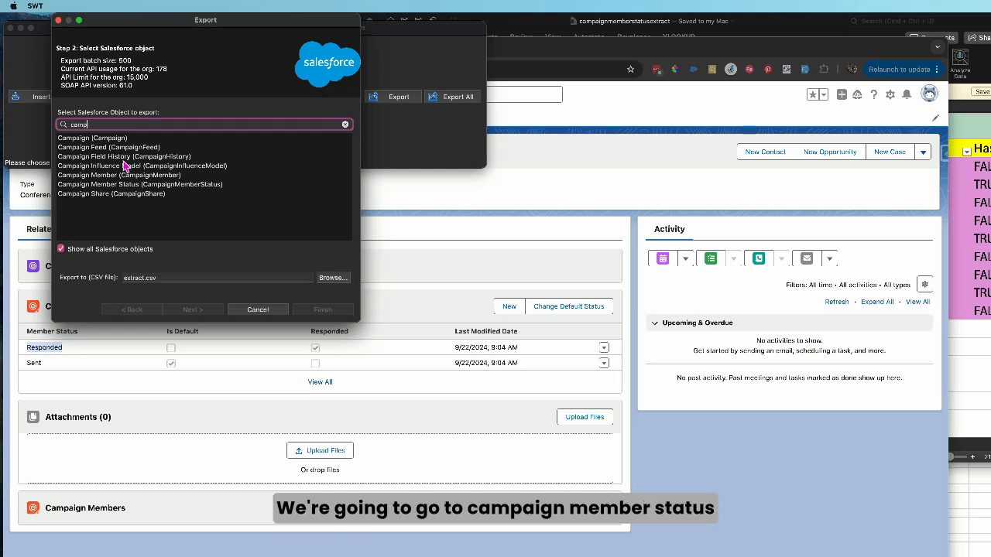
left_click(154, 186)
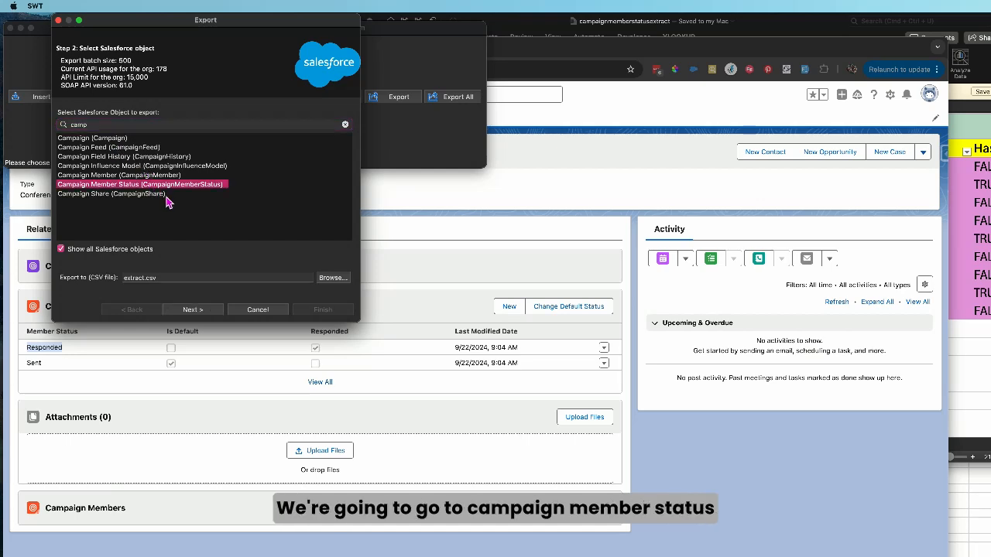
Set the export file to cms3extract.csv in the Campaign Member Status folder
left_click(126, 278)
type("cms3")
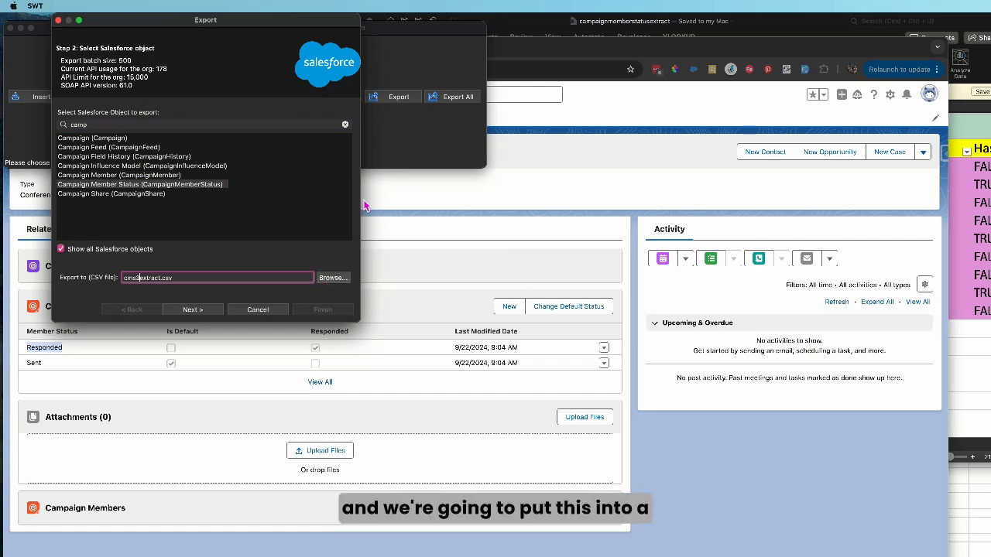
left_click(333, 277)
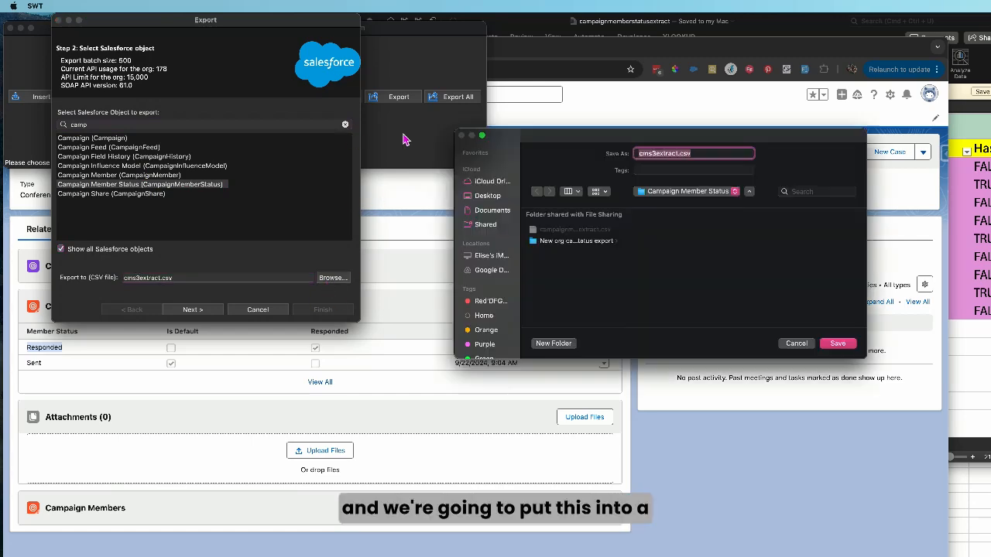
left_click(839, 344)
Include all fields in the export query and run the extraction
left_click(193, 310)
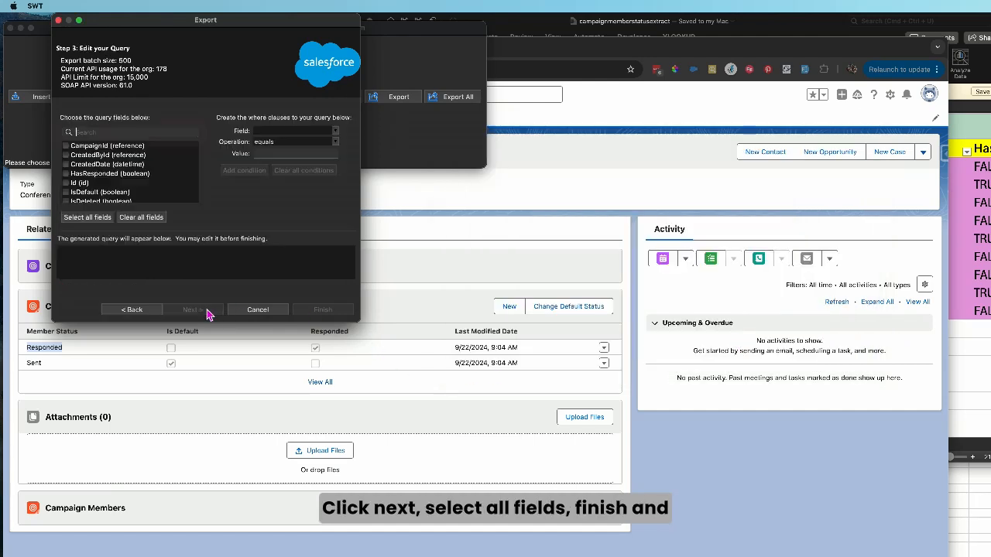
left_click(86, 217)
left_click(330, 311)
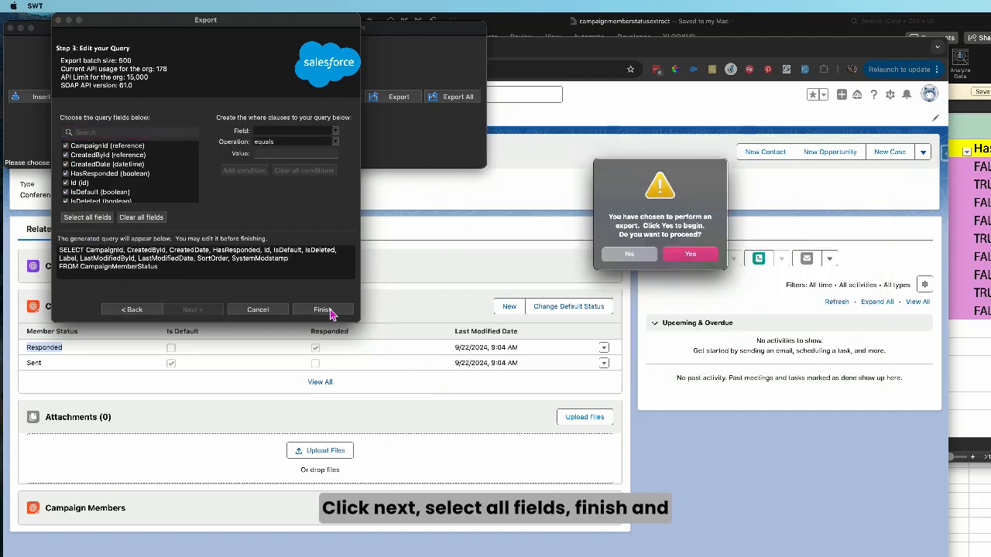
left_click(709, 259)
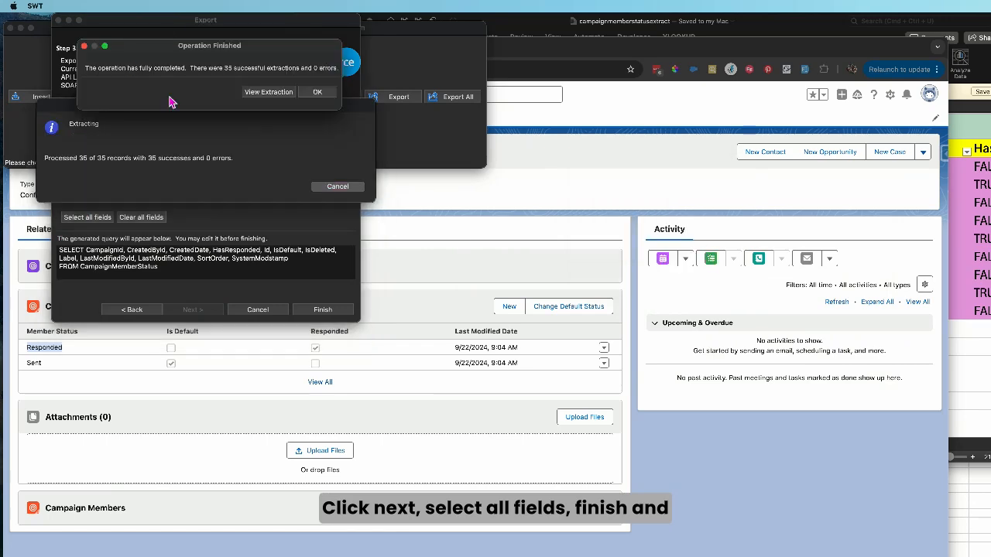
Open cms3extract.csv from Finder in Excel, enlarge its window and magnify the sheet to 240%
left_click_drag(511, 0, 512, 7)
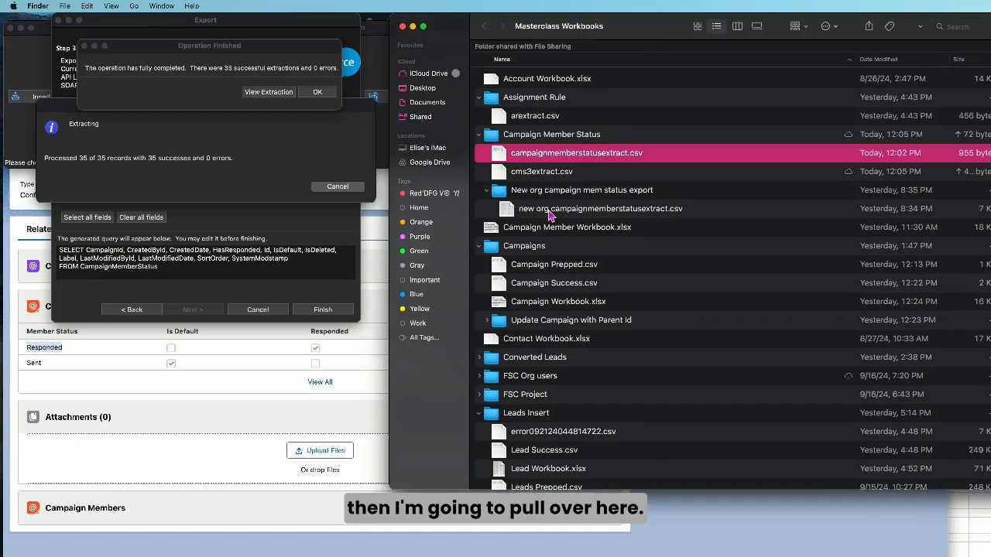
double_click(540, 179)
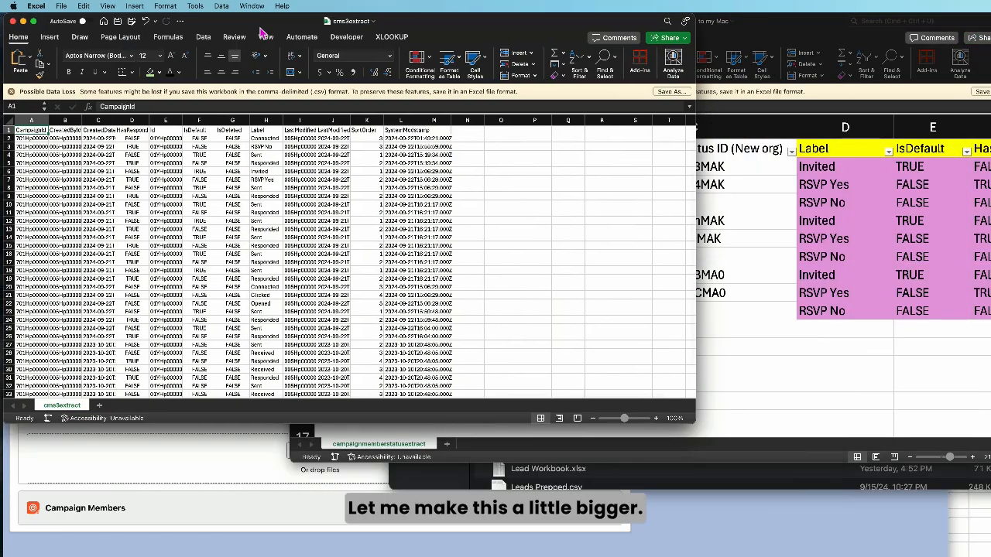
left_click_drag(695, 424, 971, 543)
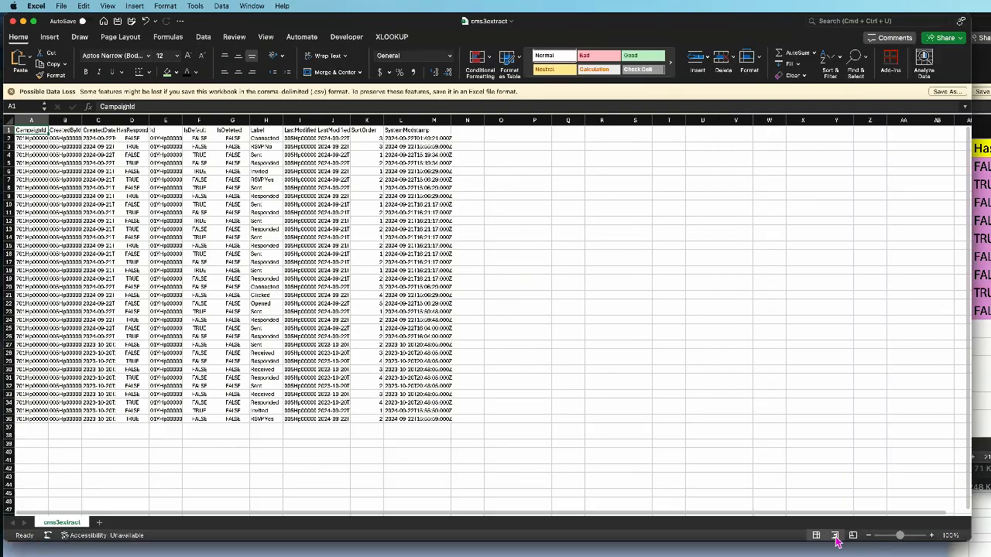
left_click_drag(899, 536, 909, 542)
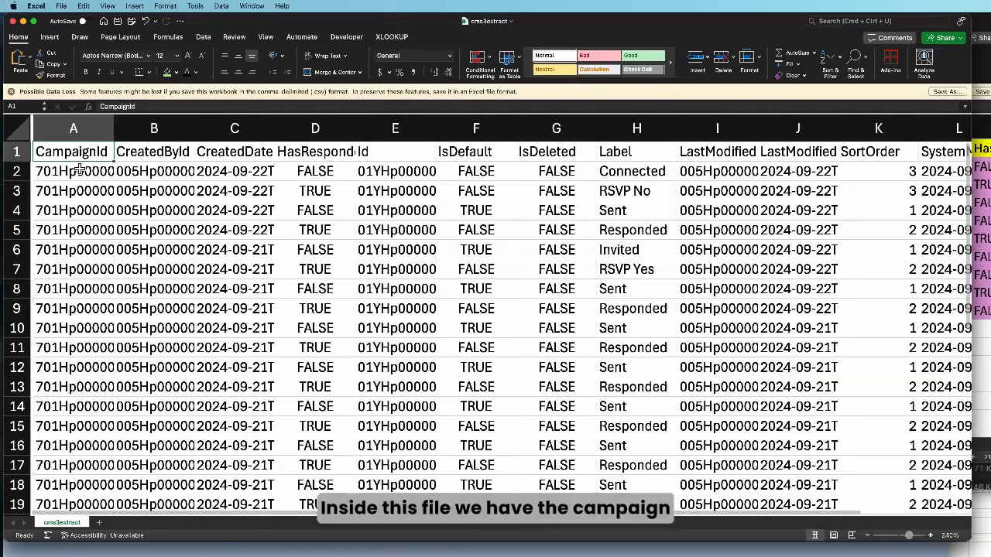
Widen the CampaignId and Id columns so the full record IDs can be read
double_click(115, 129)
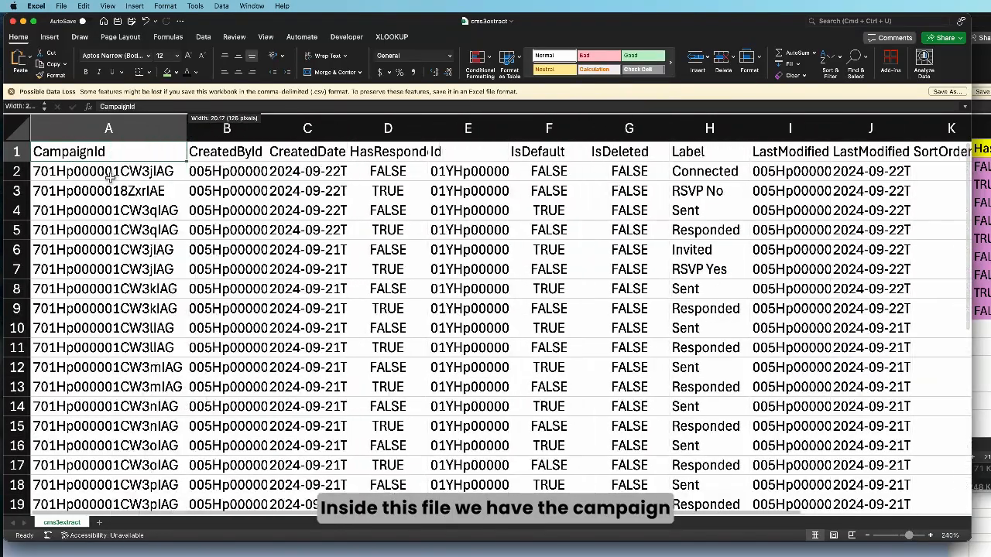
left_click(98, 175)
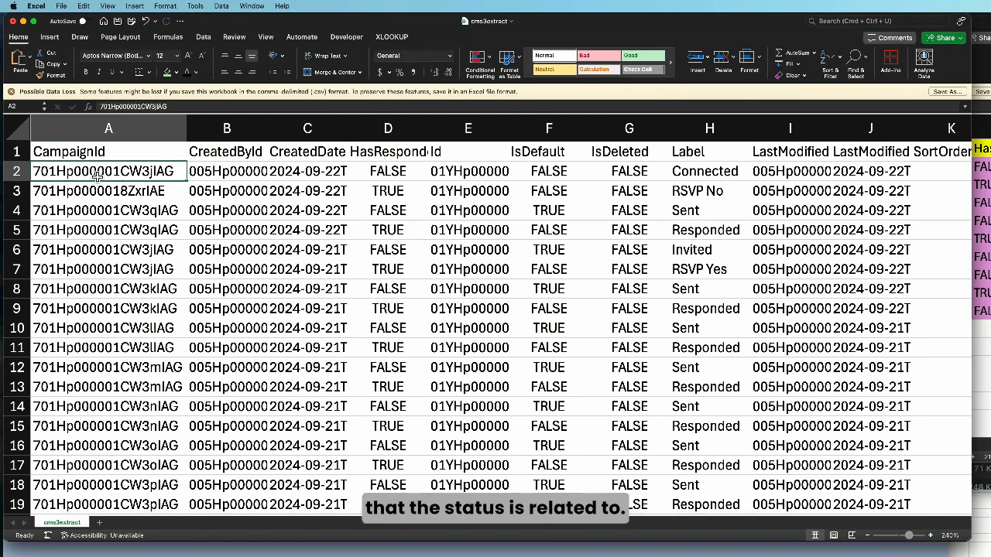
left_click(470, 157)
left_click(469, 179)
left_click_drag(511, 132, 630, 132)
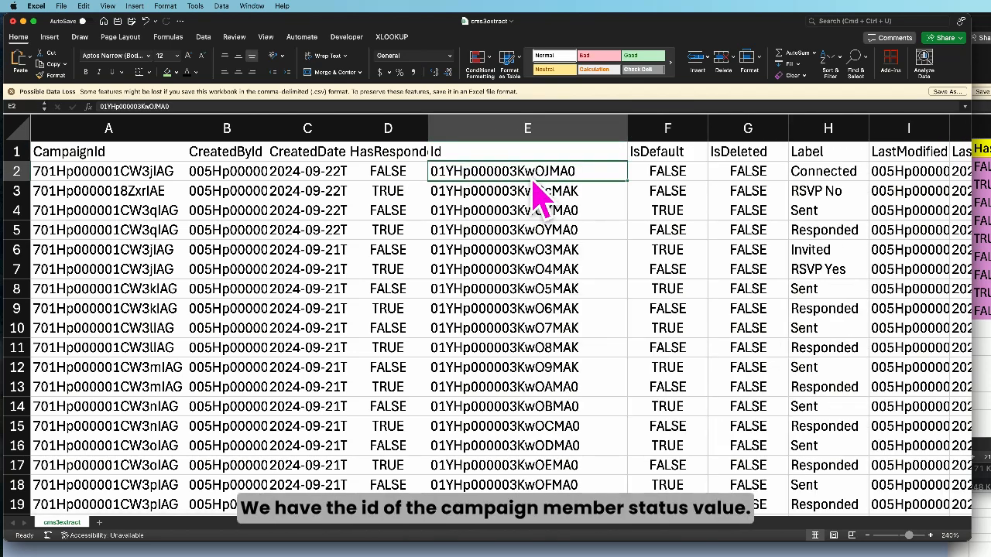
Switch to the Test 3 campaign in Chrome, open its Responded member status for editing, and copy the status's record ID from the URL
left_click_drag(573, 23, 819, 48)
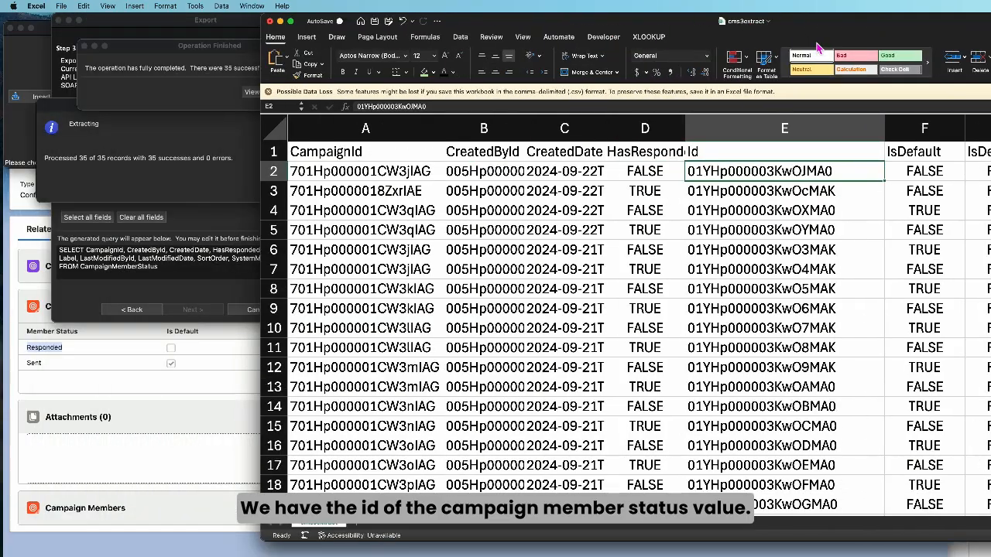
left_click(163, 400)
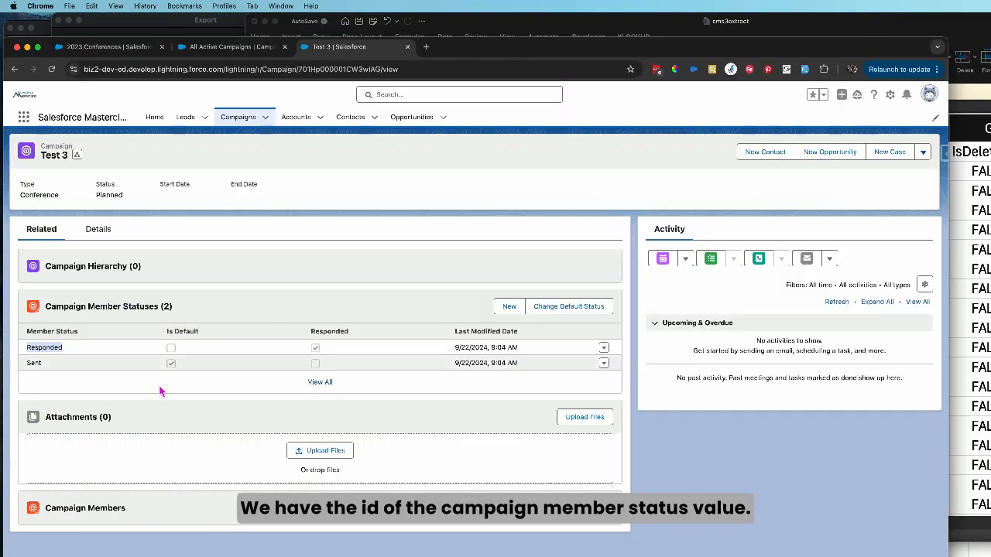
left_click_drag(41, 156, 64, 158)
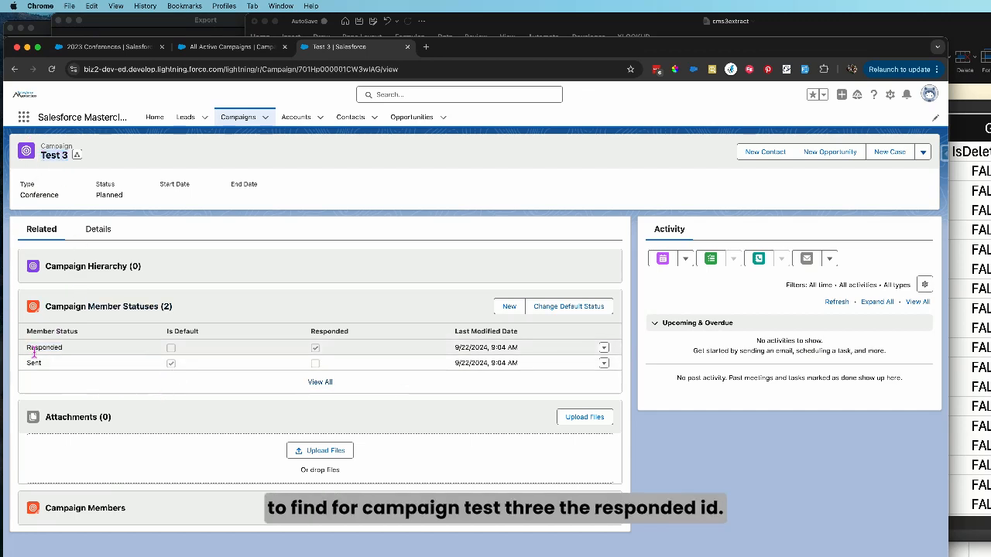
left_click_drag(25, 347, 68, 350)
left_click(604, 347)
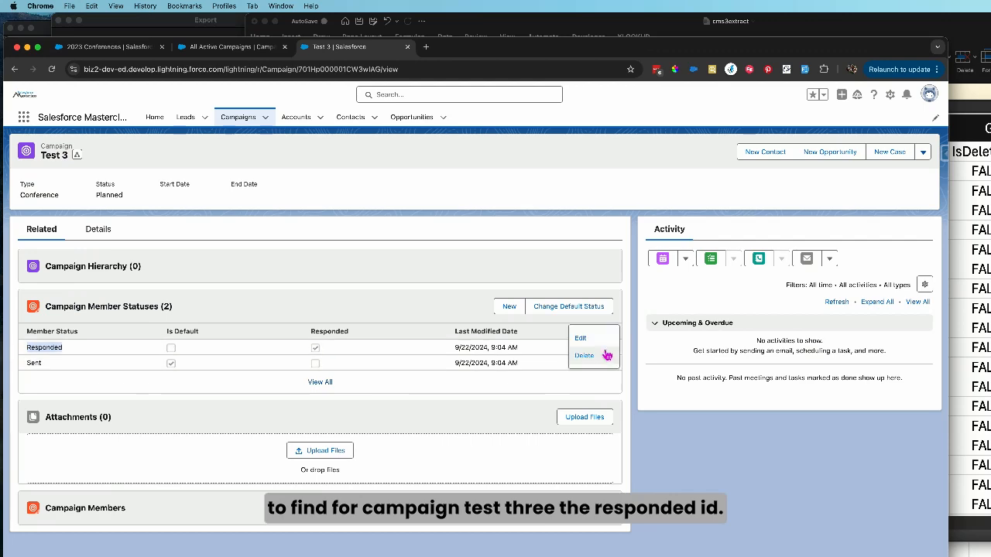
left_click(592, 336)
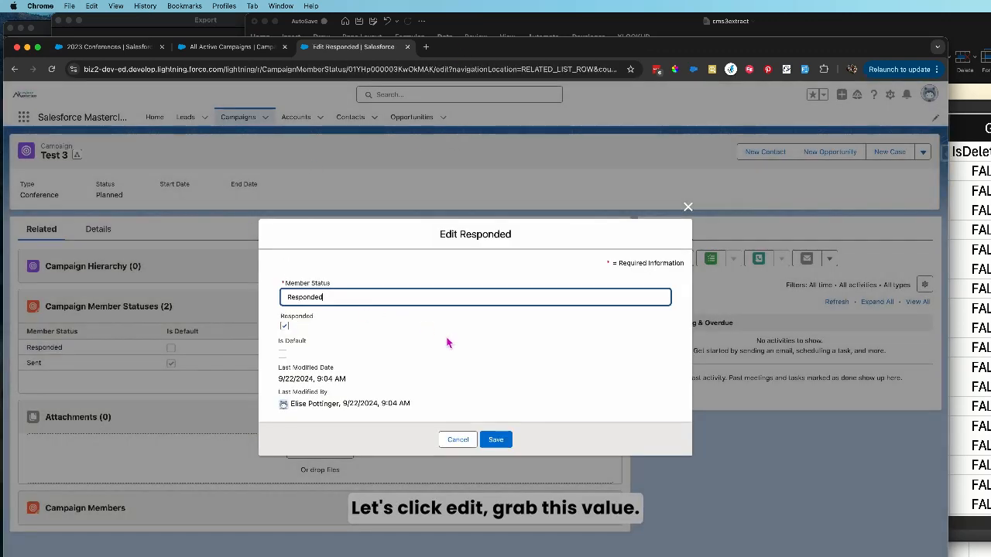
double_click(396, 70)
key("super+c")
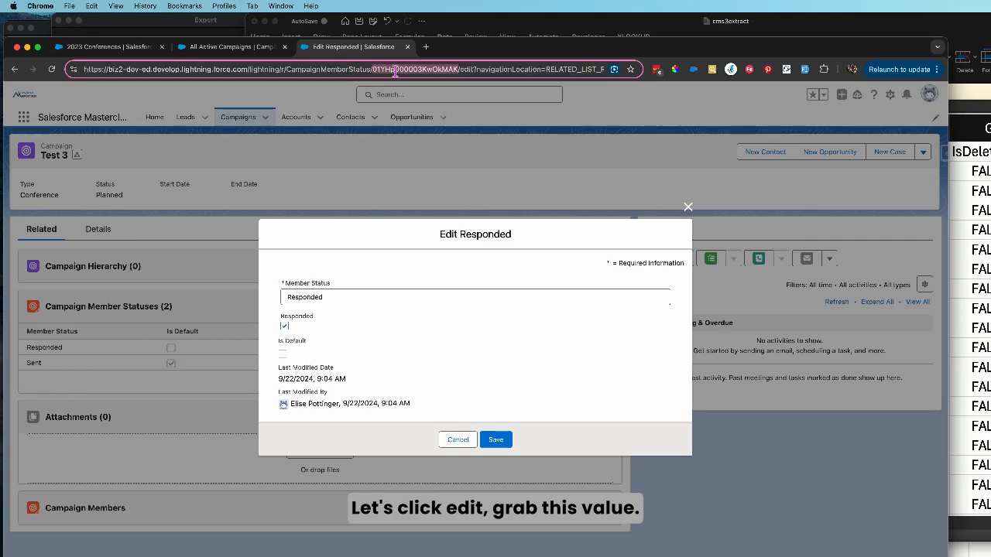
Return to cms3extract in Excel and search its Id column for the copied record ID 01YHp000003KwOkMAK
left_click(976, 199)
left_click(713, 134)
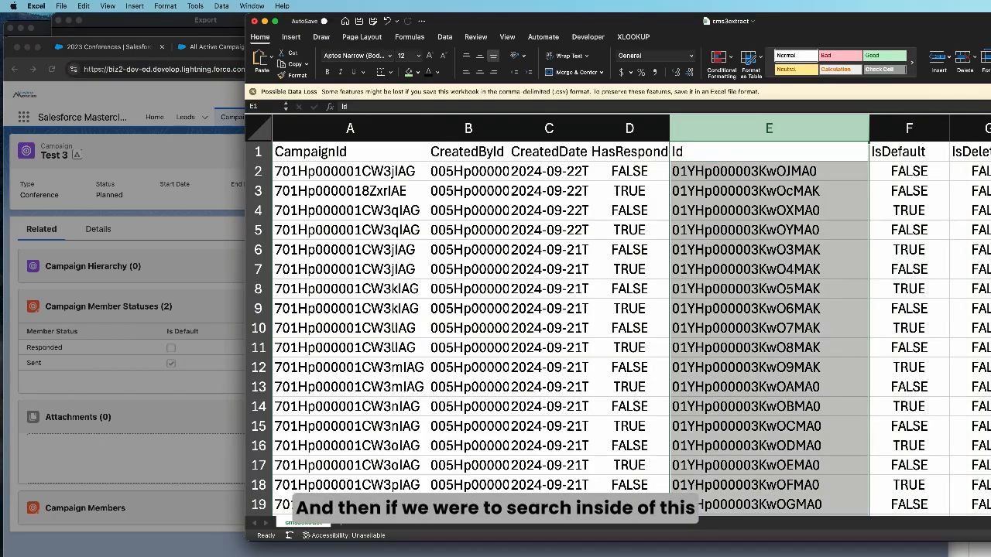
left_click_drag(919, 16, 596, 16)
left_click(785, 21)
key("super+v")
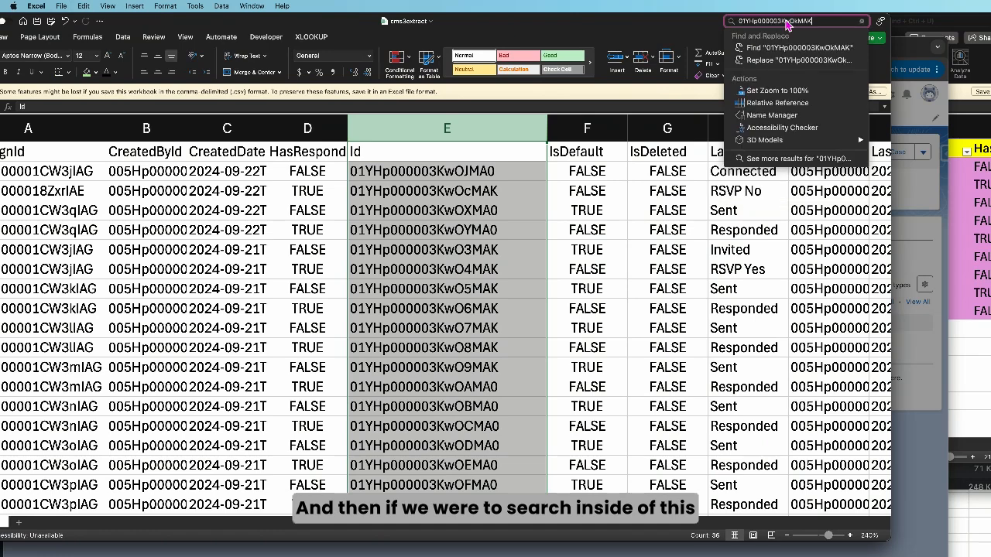
key("Return")
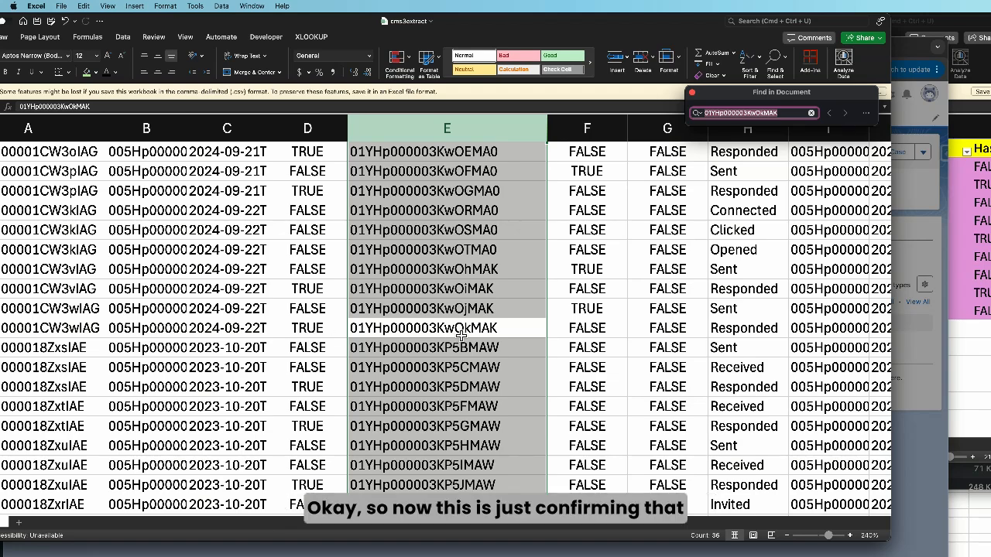
Compare the CampaignId and Id values around the found row and in the first data rows of cms3extract
scroll(205, 211, "left", 1)
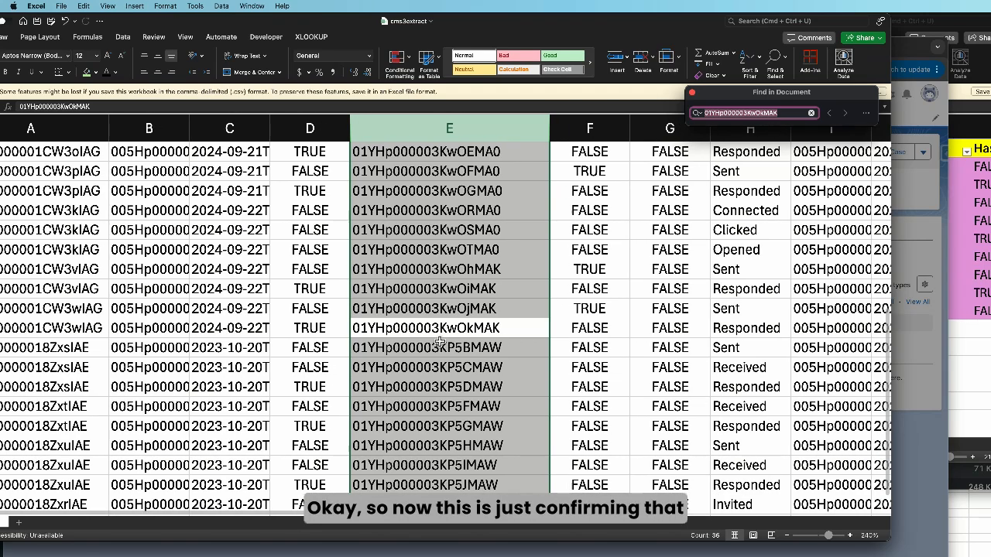
left_click_drag(331, 29, 395, 30)
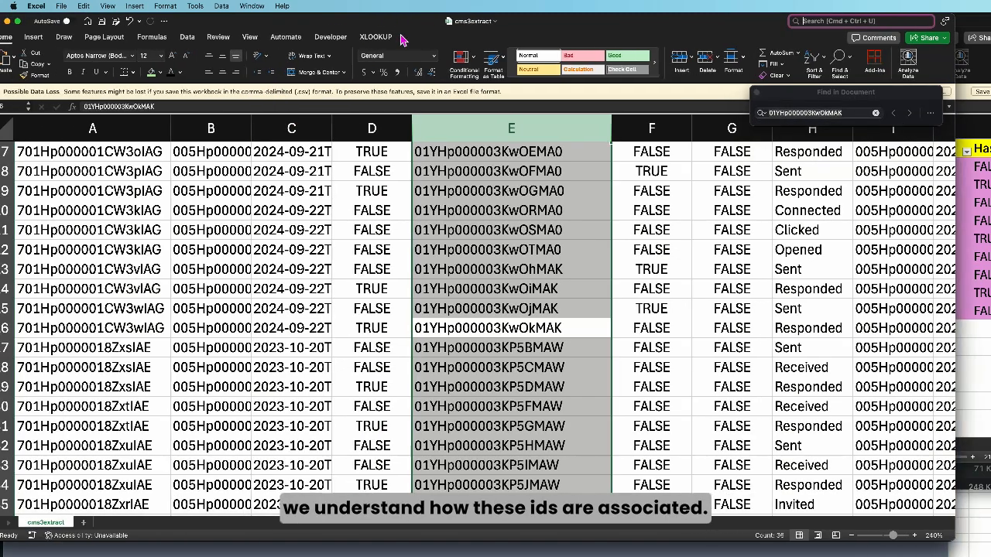
scroll(58, 172, "up", 5)
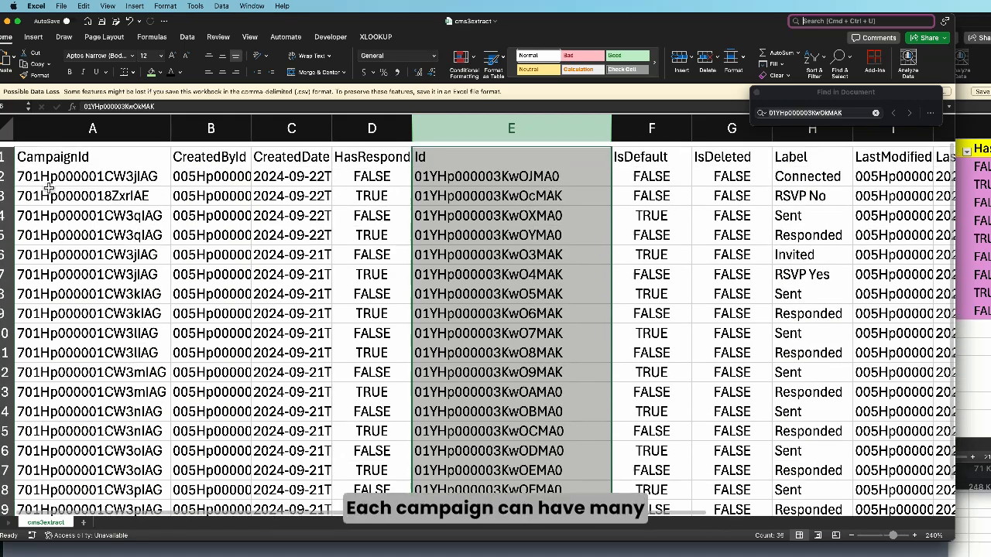
left_click(58, 172)
left_click_drag(463, 178, 470, 190)
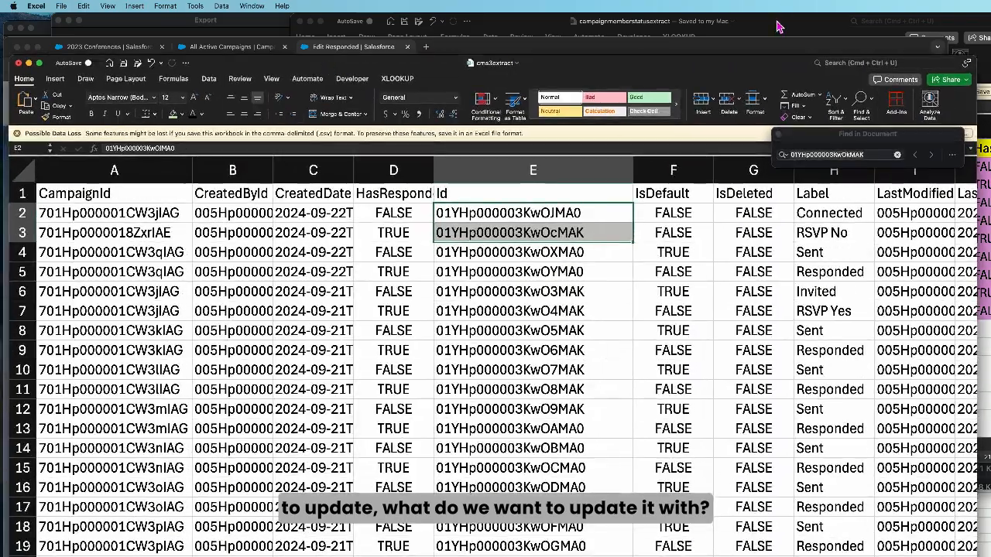
Bring the campaignmemberstatusextract workbook forward and enlarge its window so that columns A through H show
left_click(778, 27)
left_click_drag(778, 27, 628, 17)
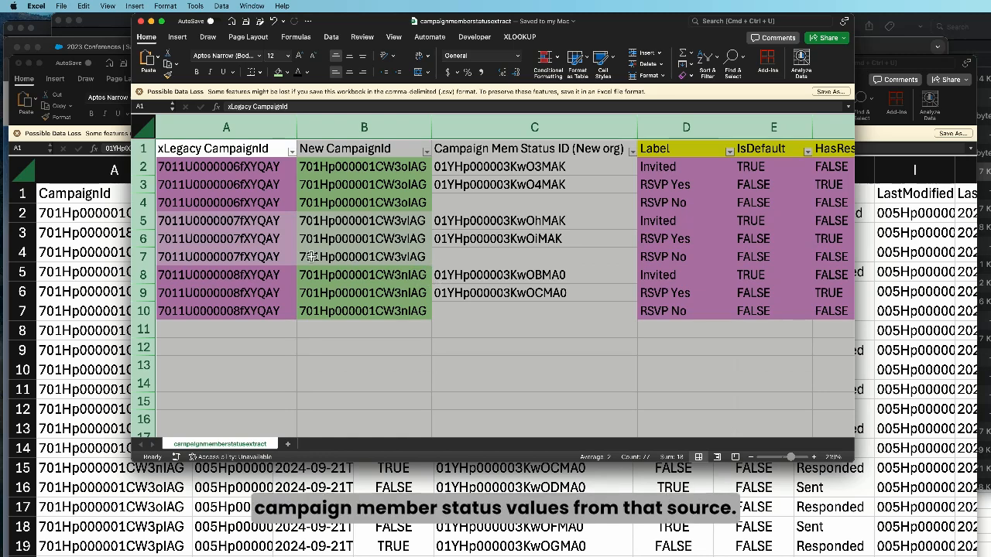
left_click(179, 311)
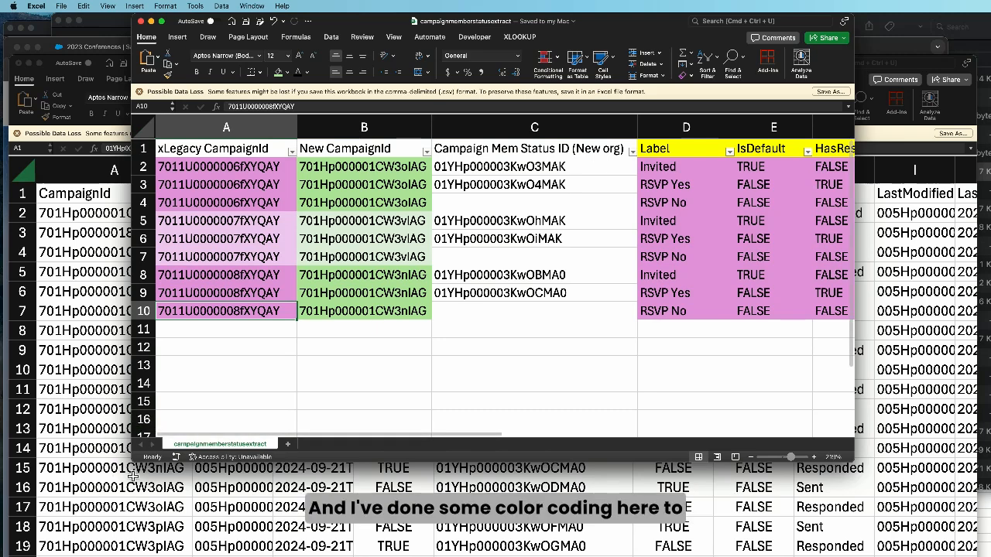
left_click_drag(138, 468, 3, 491)
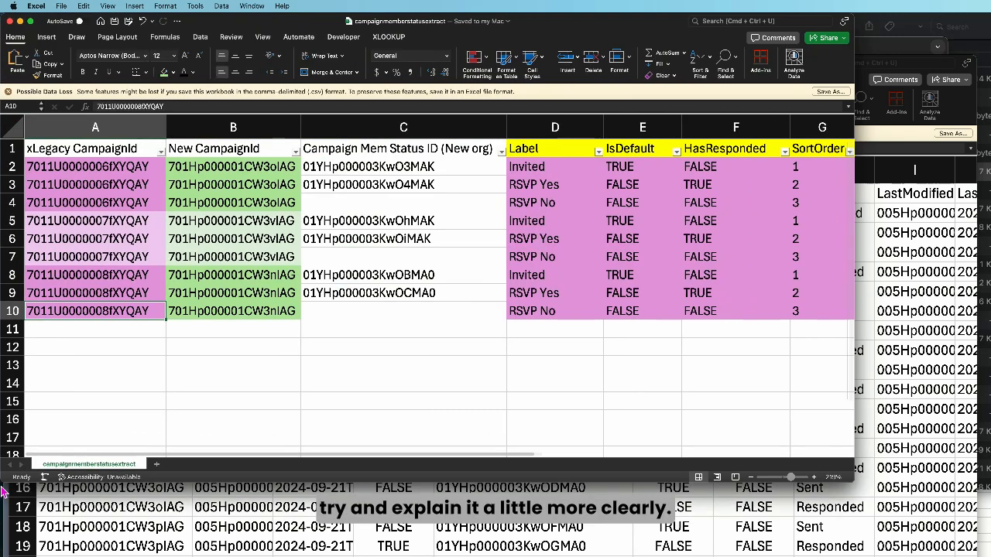
left_click_drag(854, 482, 980, 527)
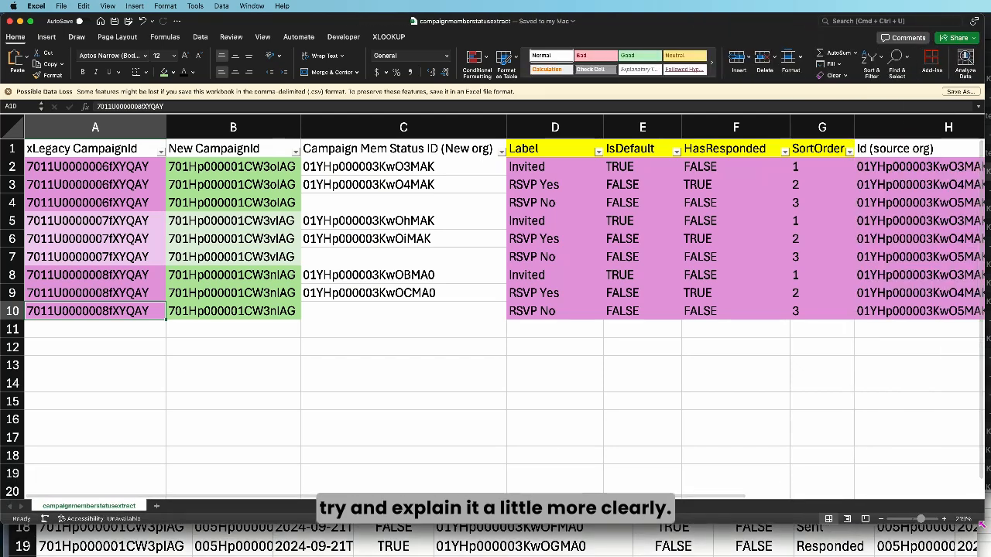
Examine the first legacy campaign's IDs, Label, IsDefault, HasResponded and SortOrder values in rows 2 to 4, plus its source-org status ID
left_click(104, 169)
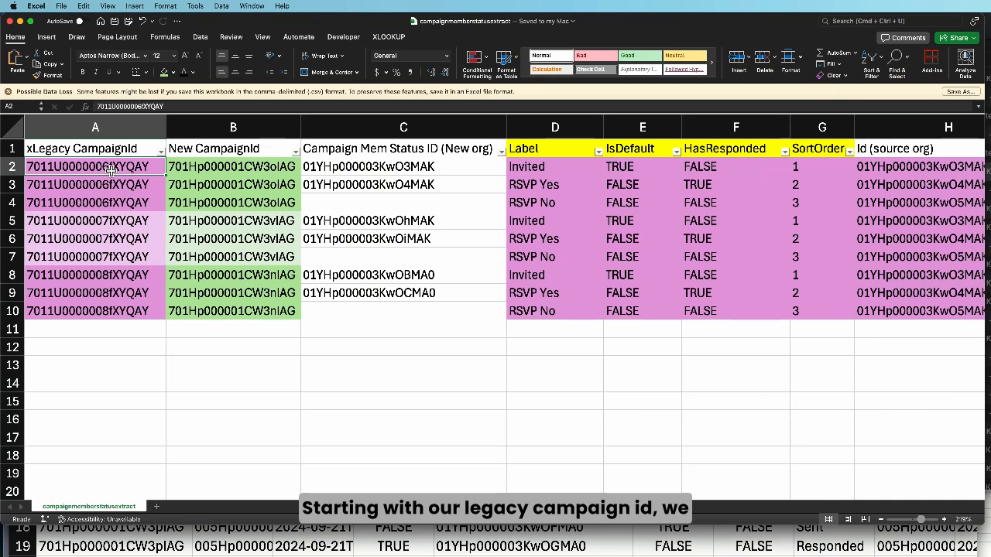
left_click(194, 168)
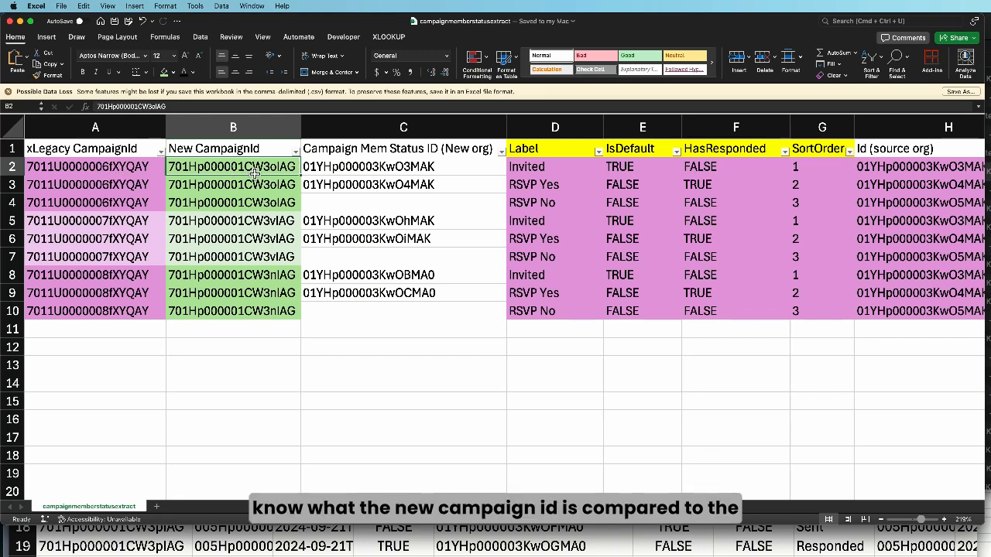
left_click(144, 171)
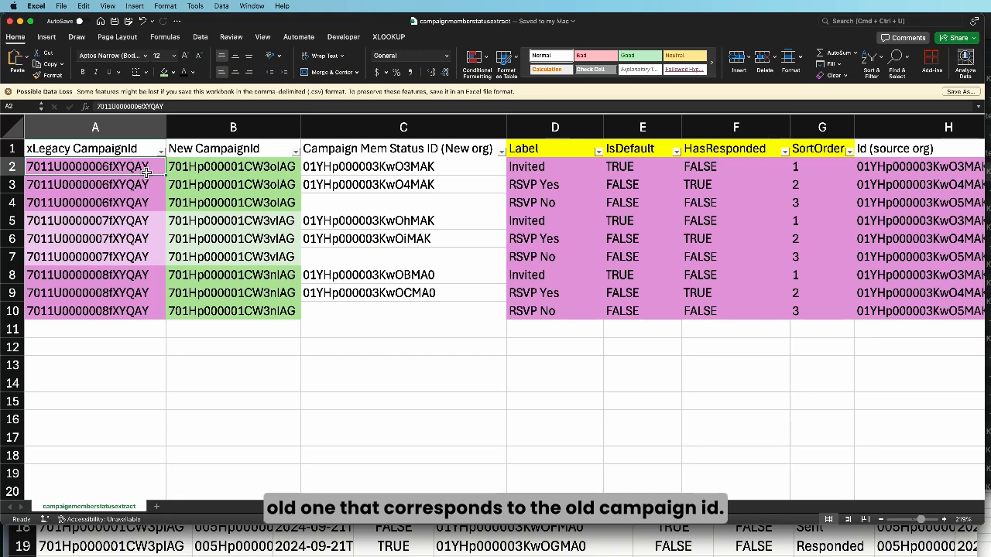
left_click(553, 171)
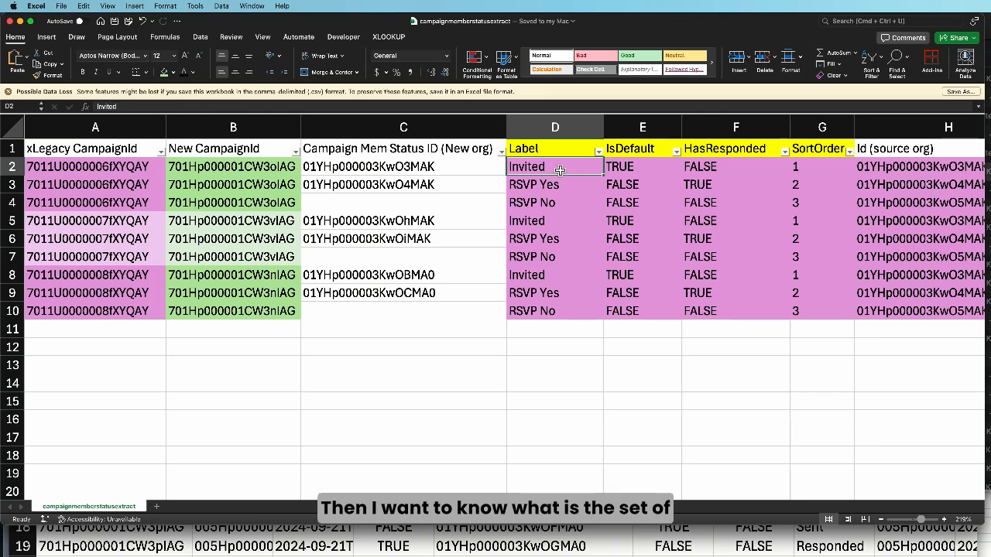
left_click_drag(558, 170, 553, 210)
left_click_drag(641, 170, 642, 209)
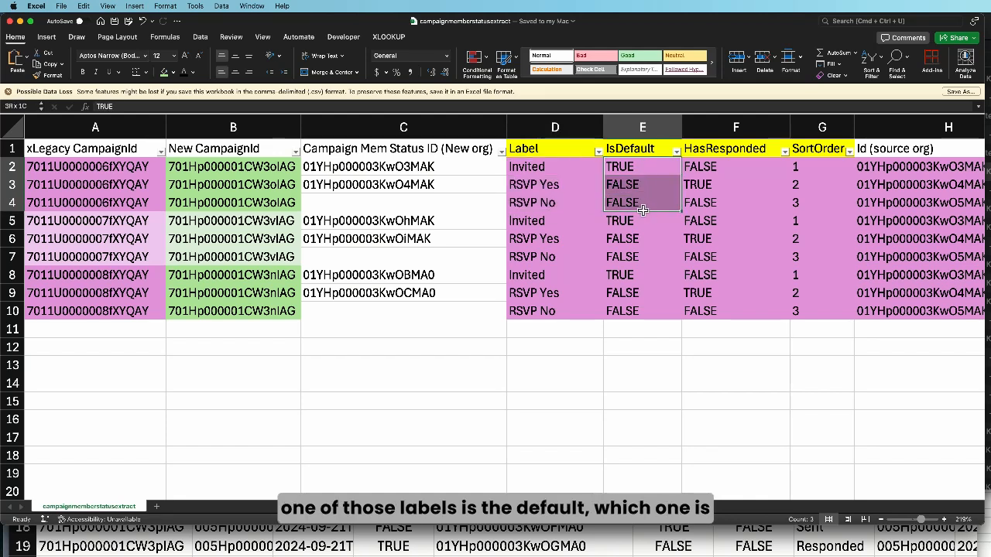
left_click(736, 167)
left_click_drag(738, 168, 737, 201)
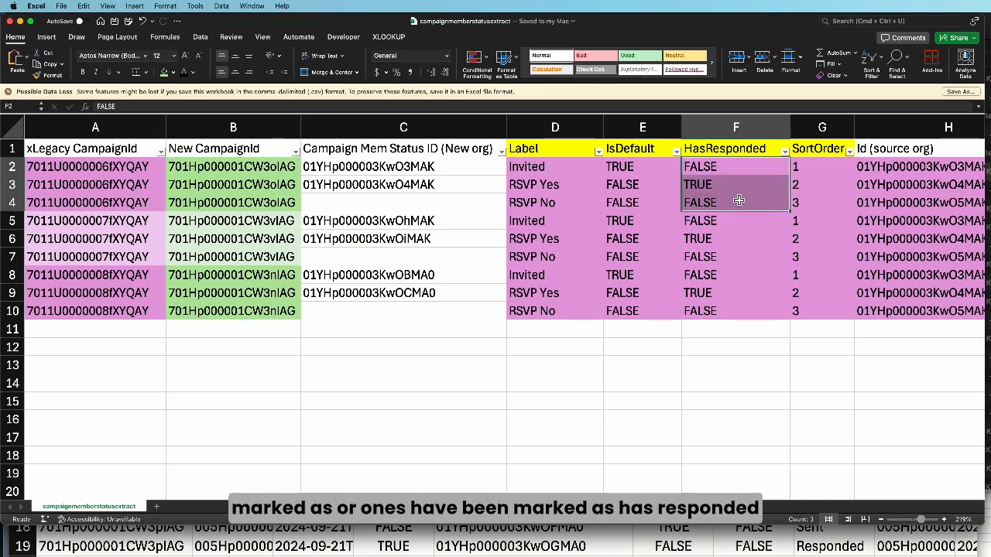
left_click_drag(804, 167, 843, 200)
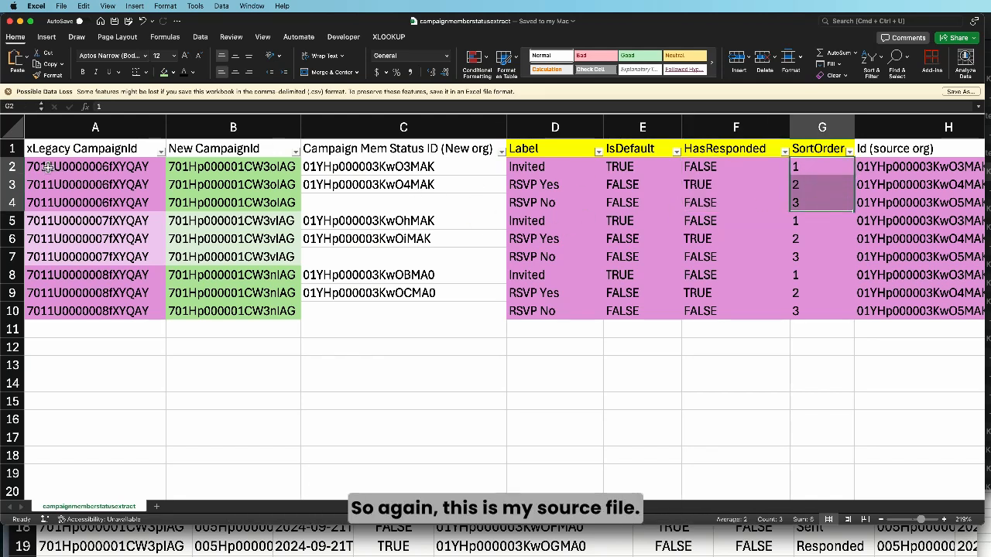
left_click(923, 175)
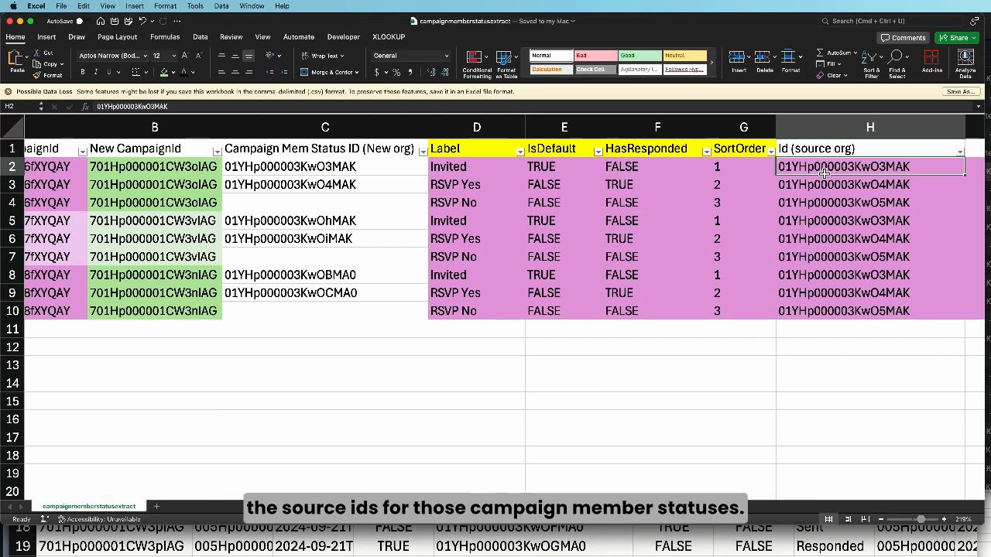
scroll(823, 174, "left", 2)
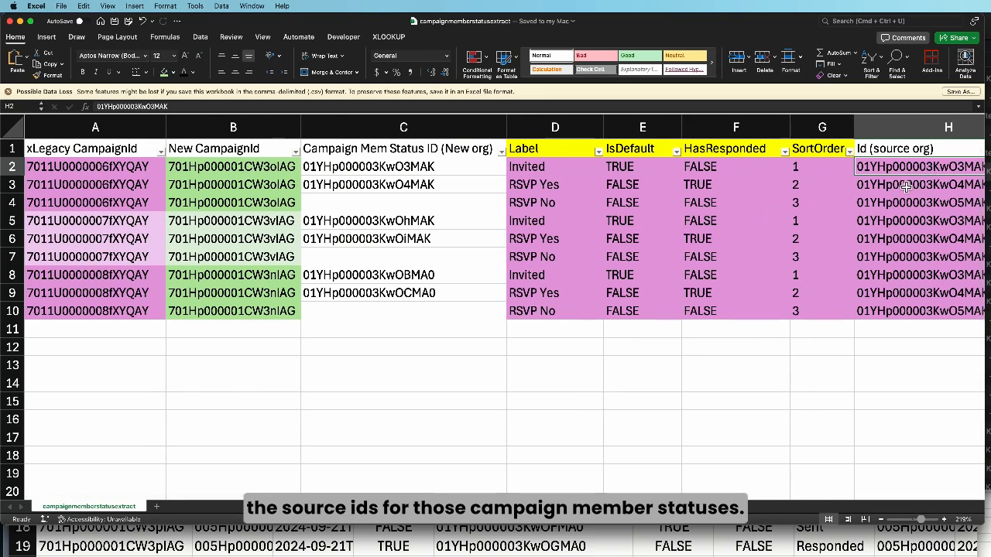
Compare the new-org status ID cells in rows 2 to 4 with their labels to tell status updates from inserts
left_click(341, 168)
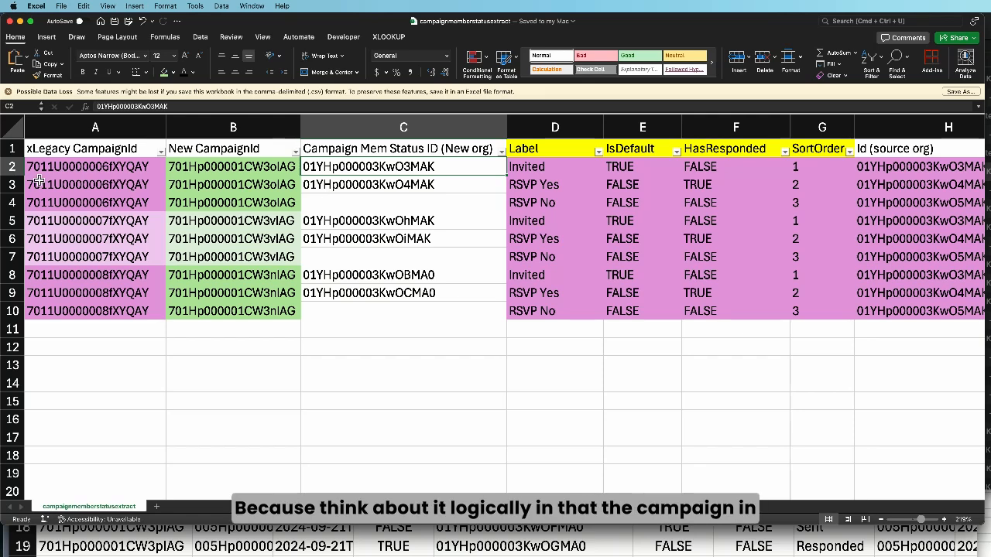
left_click_drag(15, 167, 15, 203)
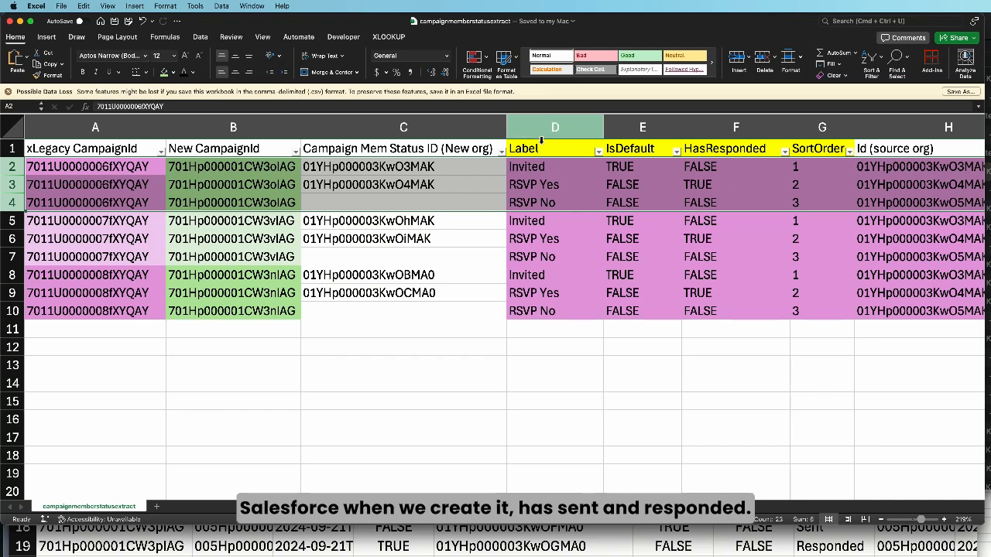
left_click(355, 173)
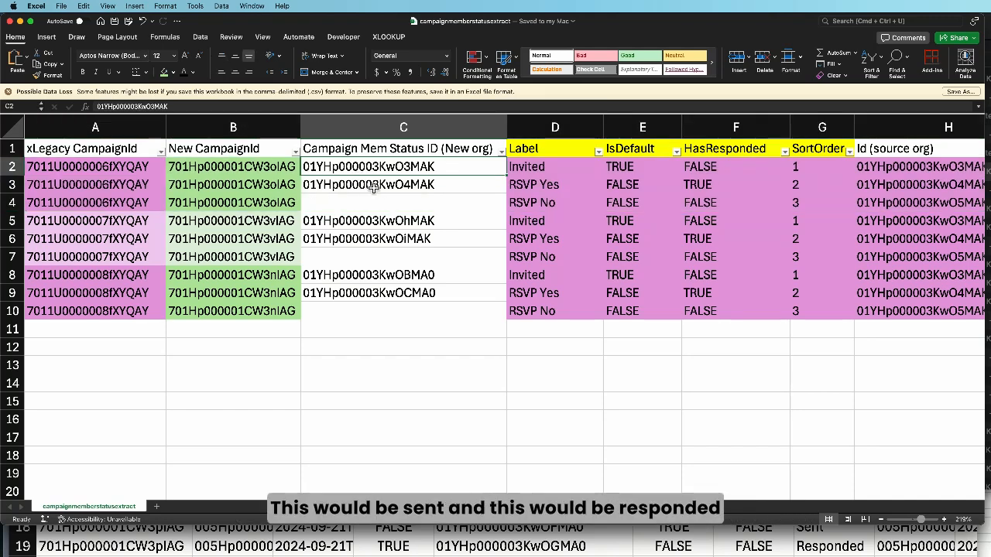
left_click(373, 187)
left_click(376, 174)
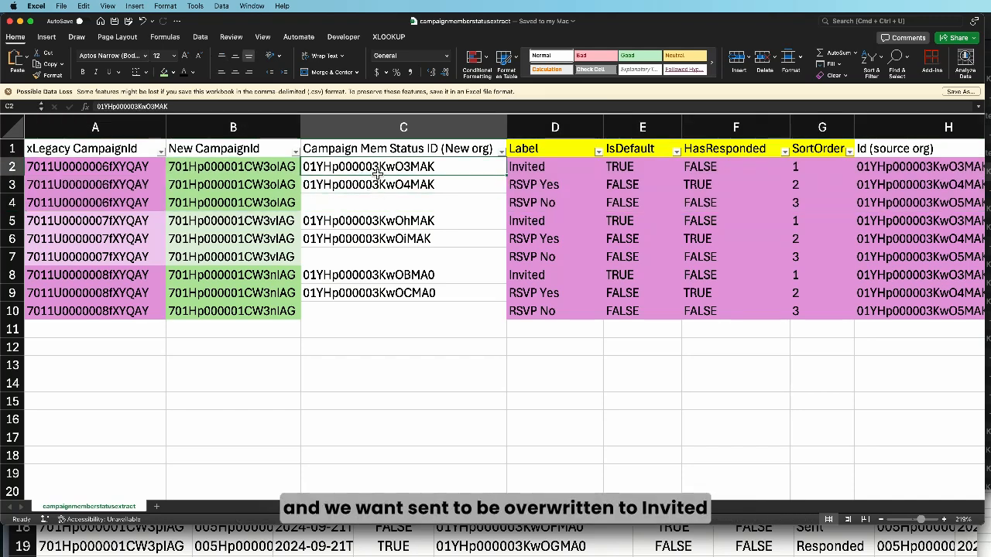
left_click(453, 182)
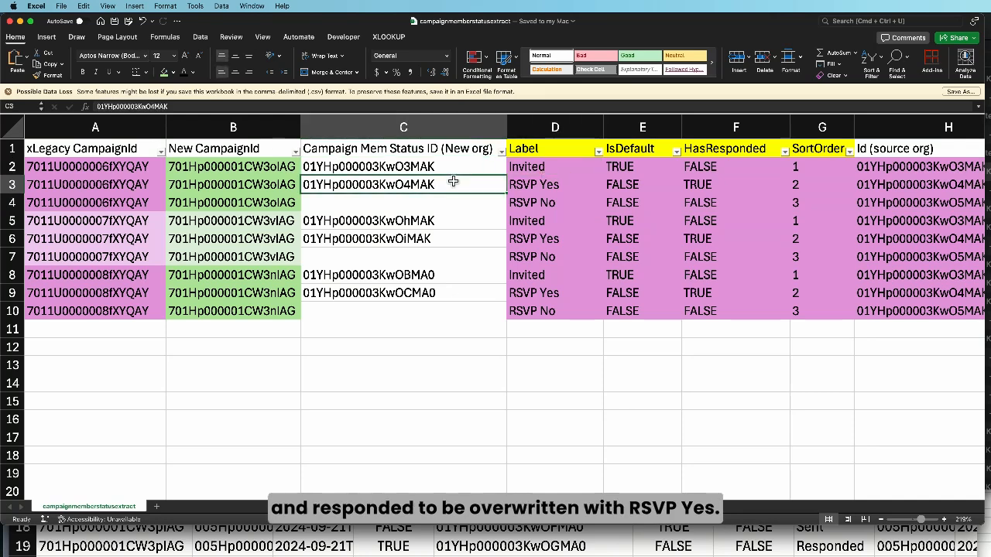
left_click(541, 187)
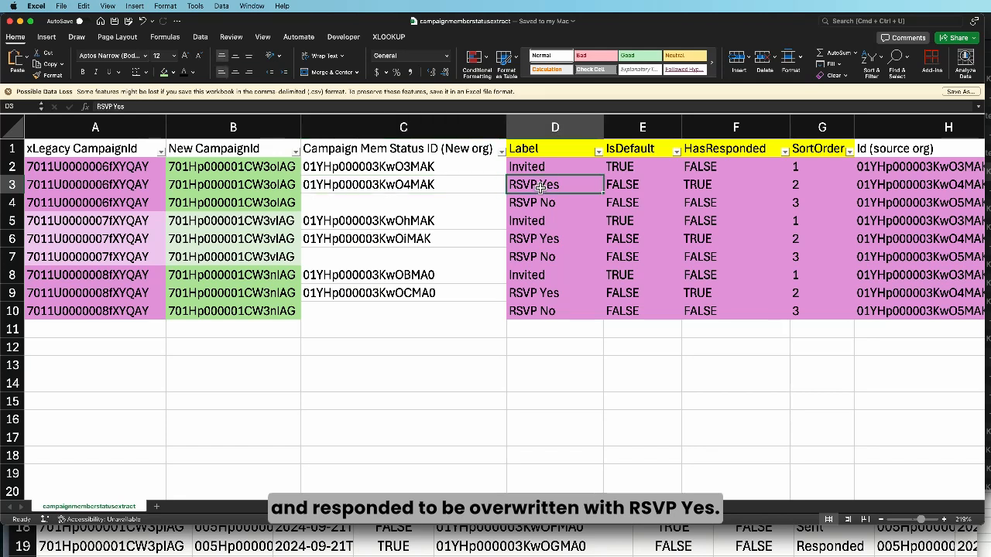
left_click(321, 204)
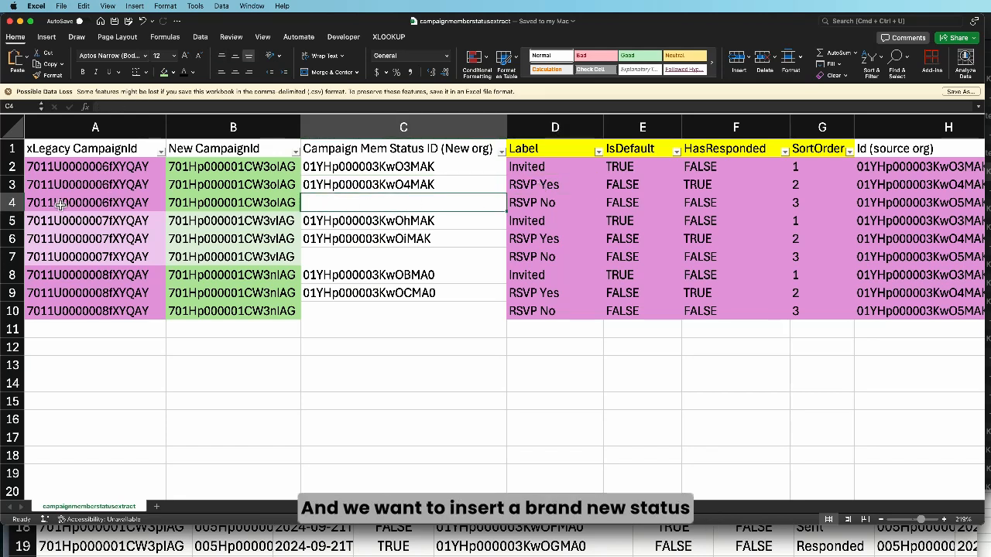
left_click(546, 202)
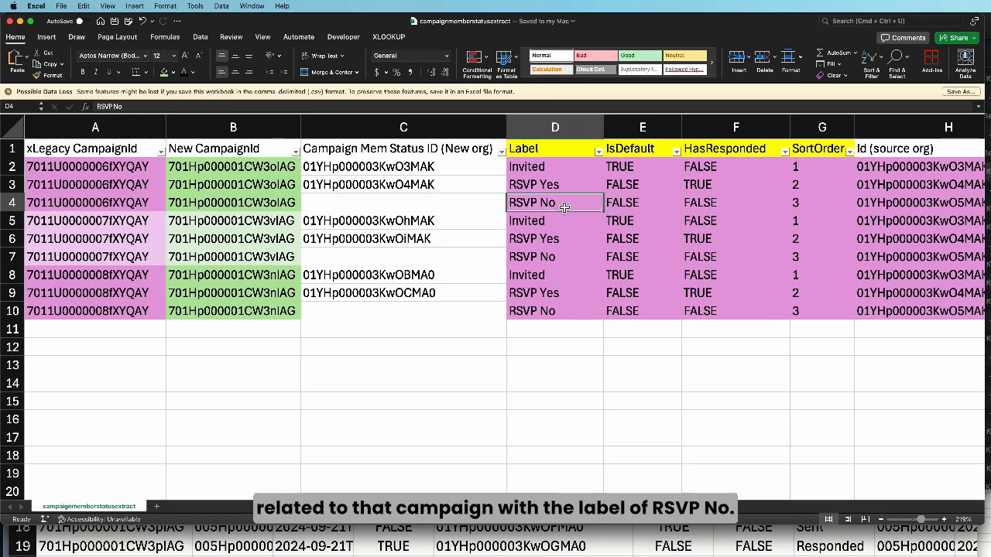
left_click(441, 169)
left_click(445, 188)
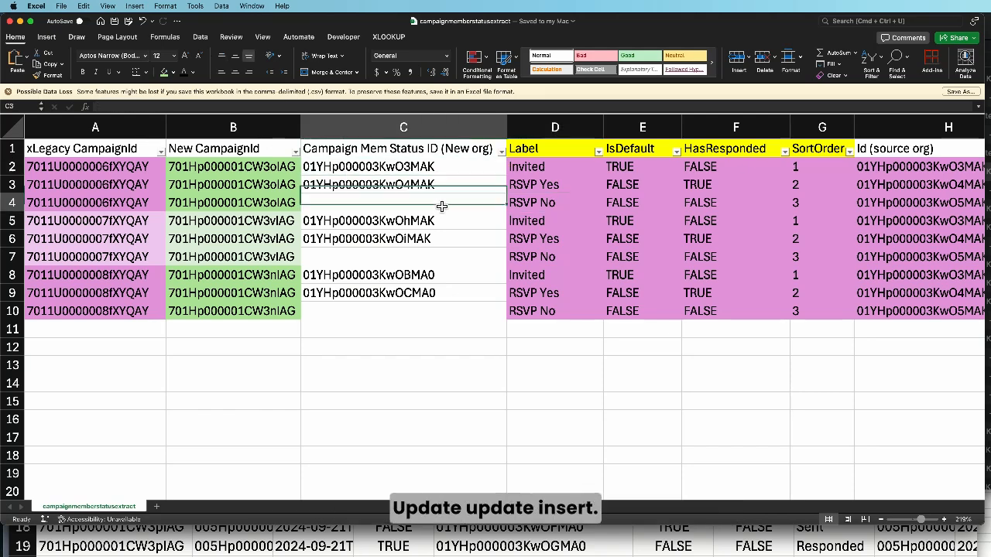
Compare the new-org status IDs in C2:C3 with the source-org Id values in H2:H10, repositioning the campaignmemberstatusextract window
left_click(444, 168)
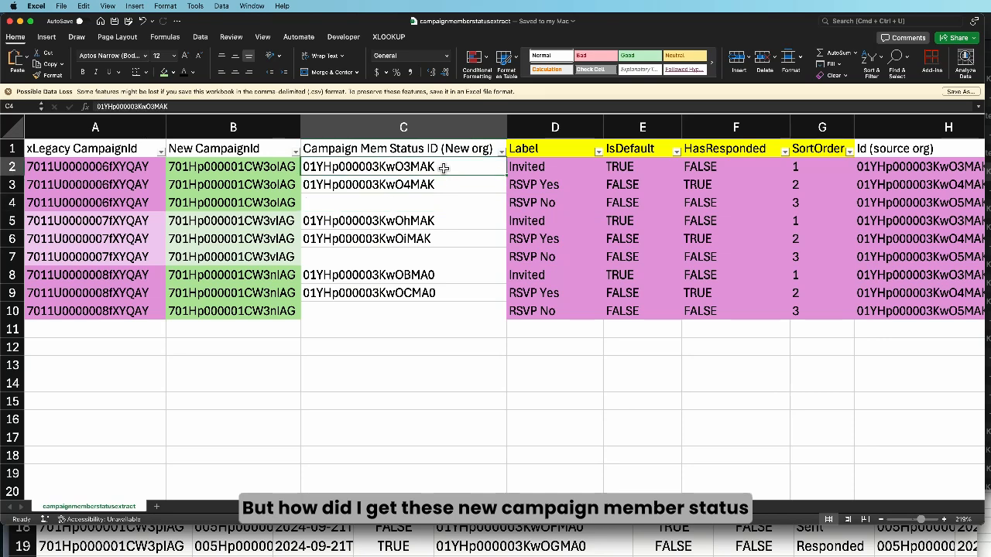
left_click_drag(443, 168, 442, 185)
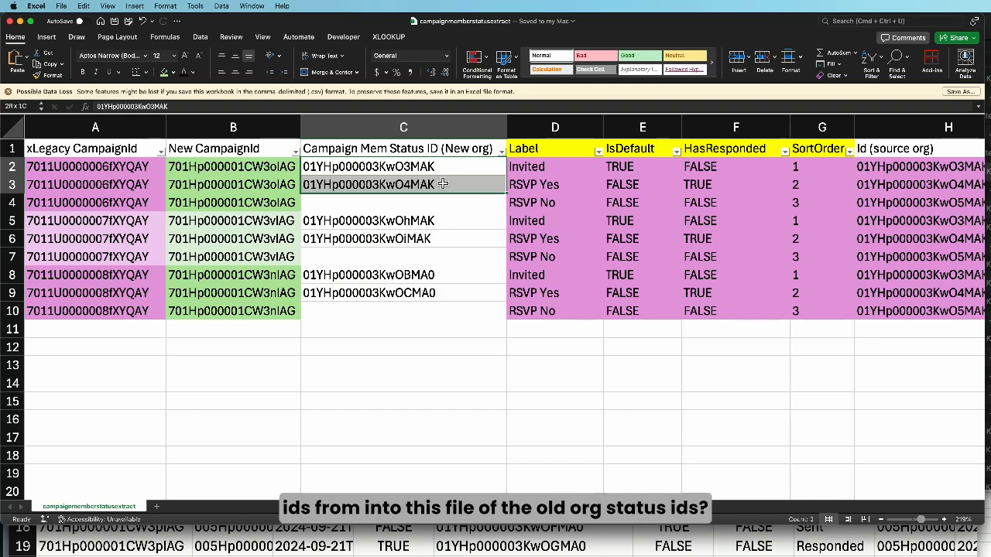
left_click_drag(326, 23, 242, 24)
left_click_drag(835, 169, 834, 313)
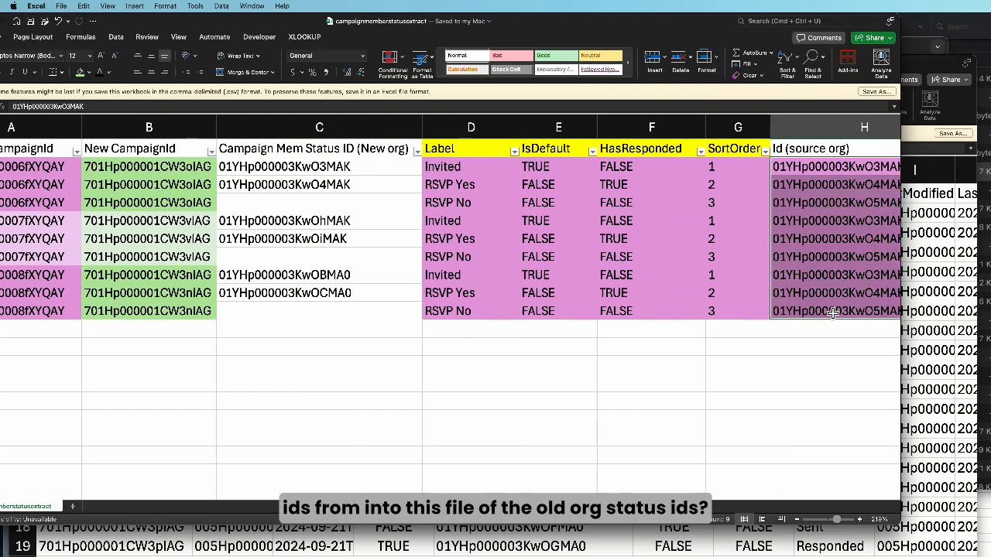
left_click_drag(427, 21, 627, 21)
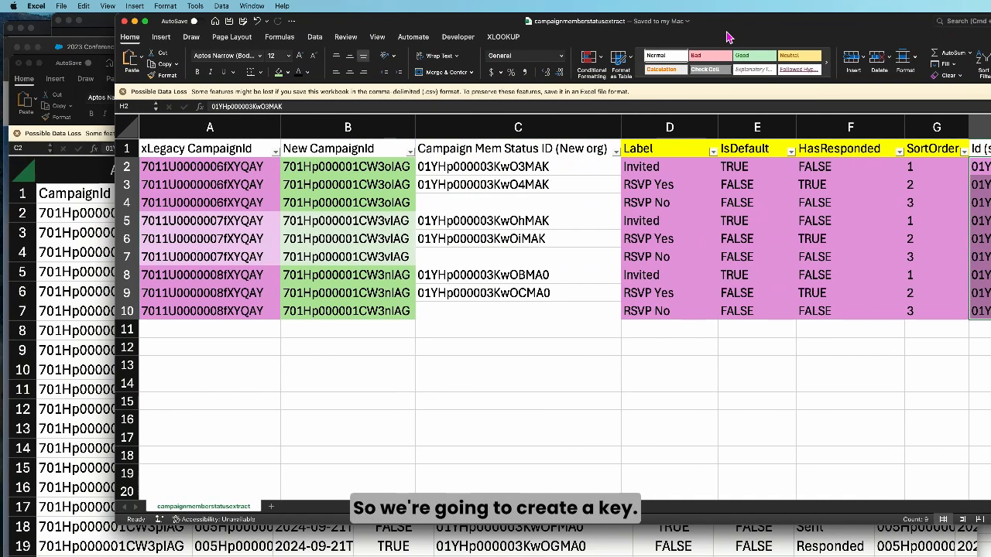
Insert a blank column before the Campaign Mem Status ID (New org) column
left_click(468, 134)
right_click(453, 130)
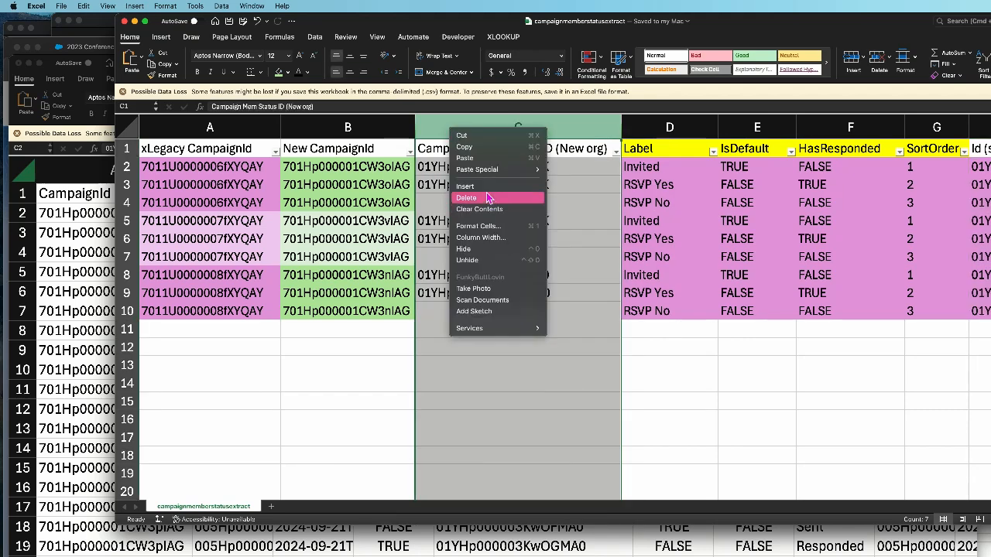
left_click(464, 186)
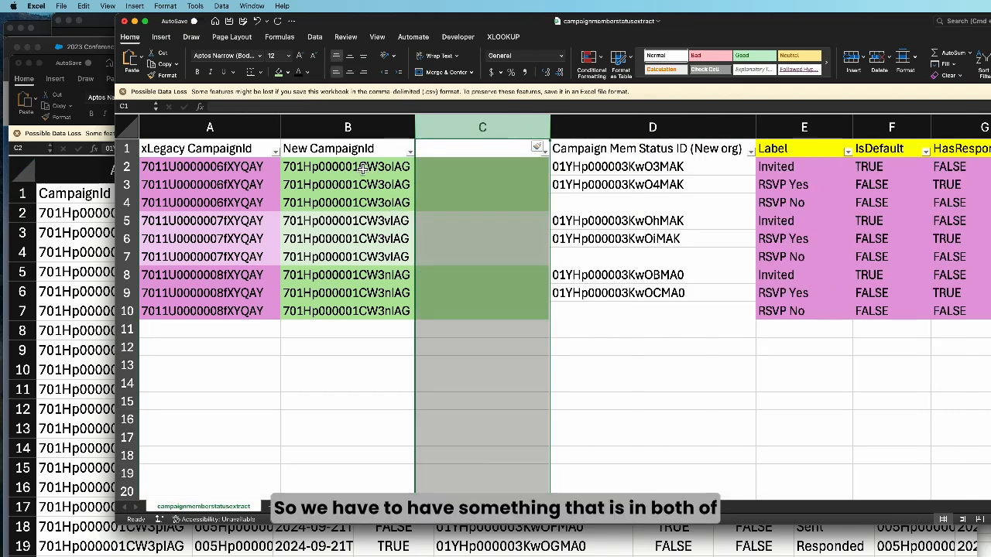
Move the SortOrder column to directly after New CampaignId, ahead of the blank column
left_click(363, 168)
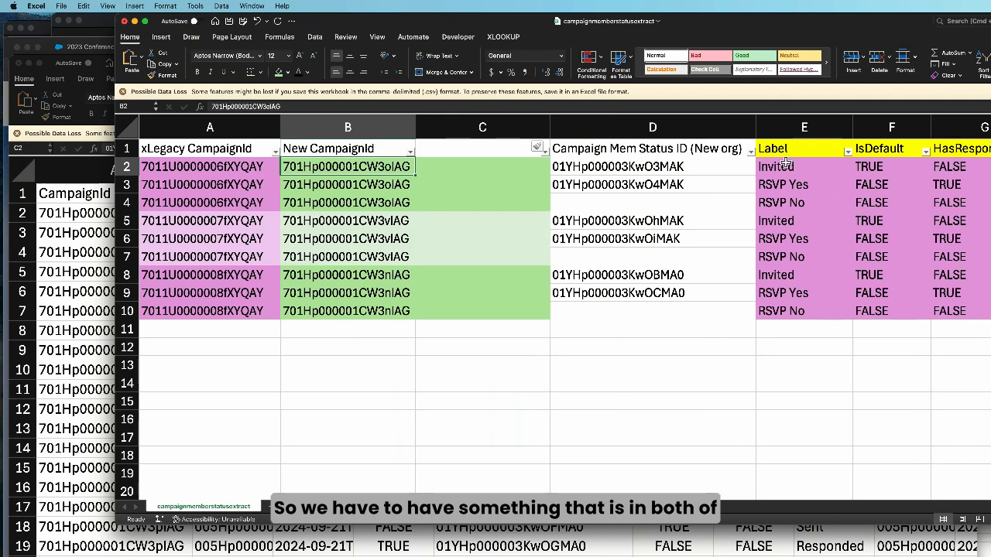
left_click(990, 127)
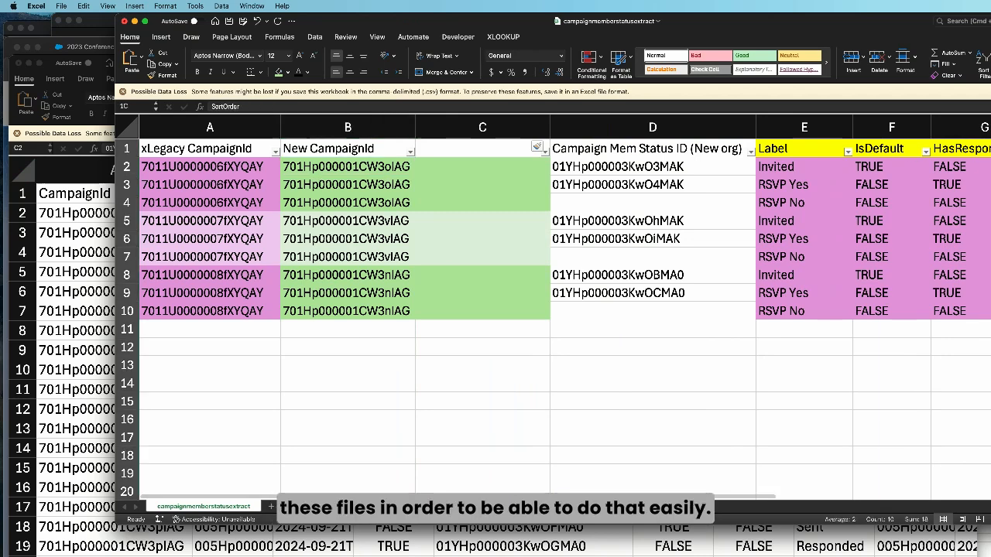
left_click(463, 137)
right_click(463, 136)
left_click(479, 193)
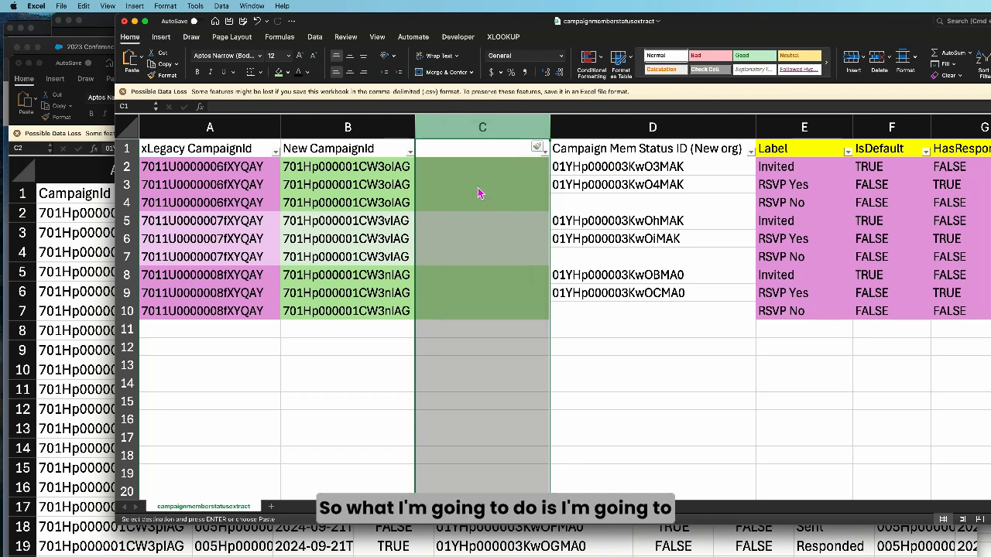
Compare the New CampaignId, SortOrder and new-org status ID cells in row 2
left_click(319, 169)
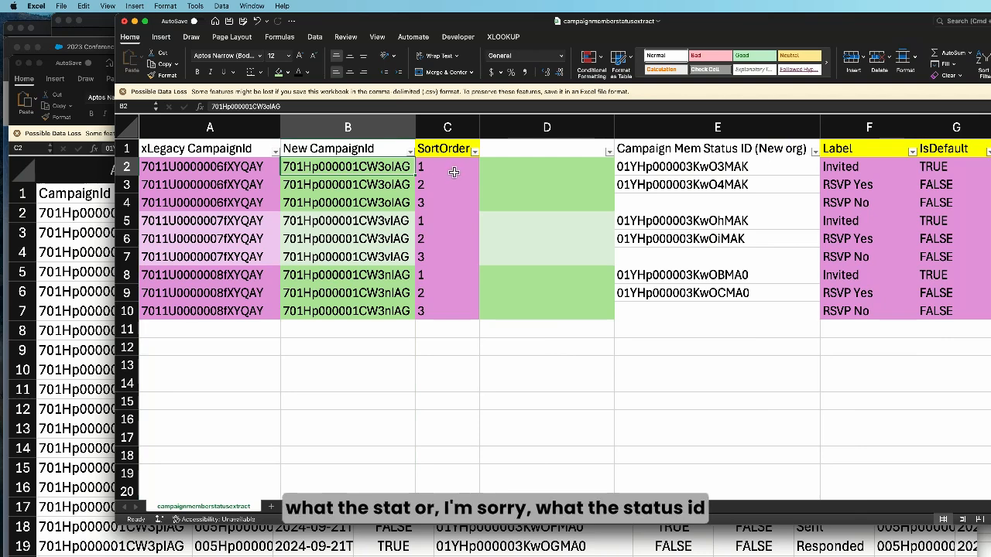
left_click(693, 172)
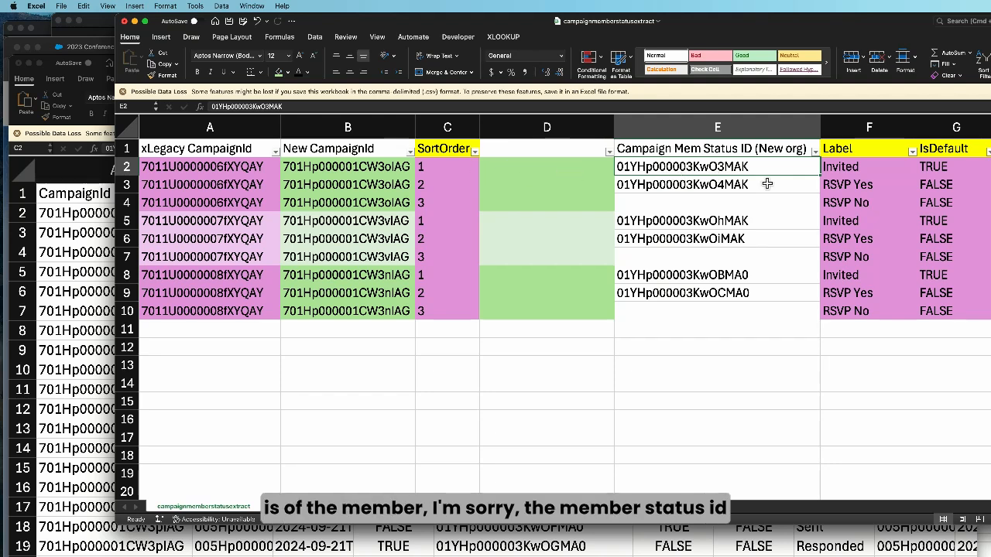
left_click(341, 168)
left_click(445, 168)
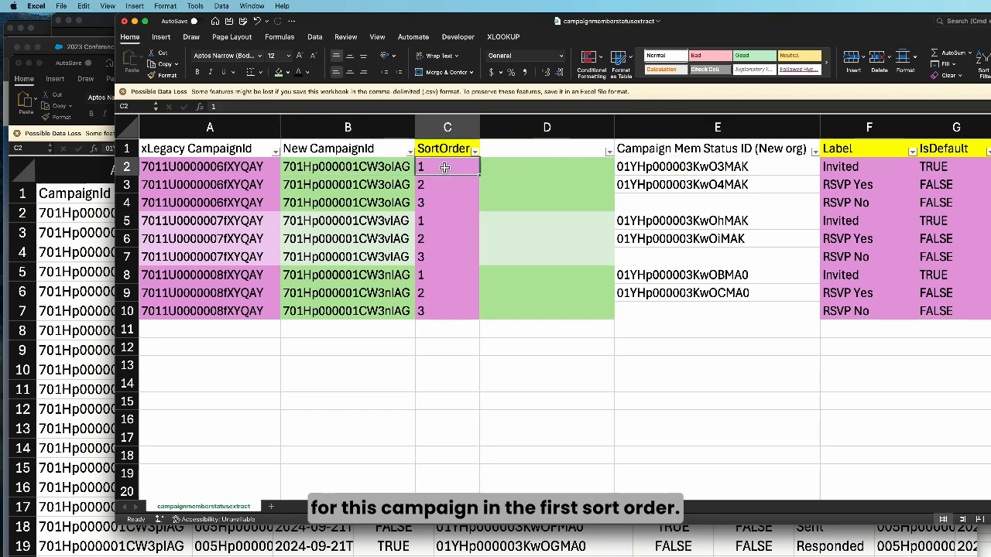
Bring the cms3extract workbook forward and examine the first status record's Id
left_click(105, 223)
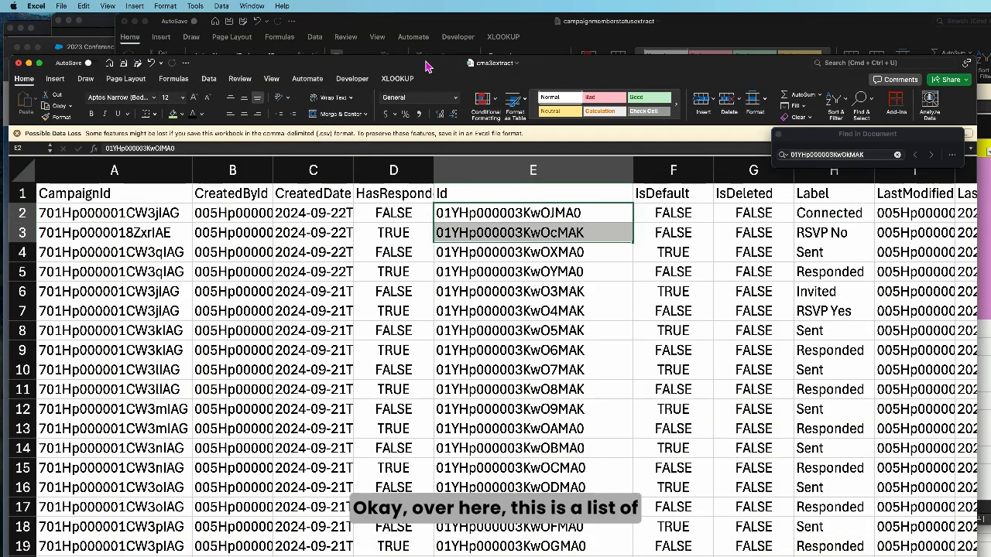
left_click_drag(433, 69, 428, 64)
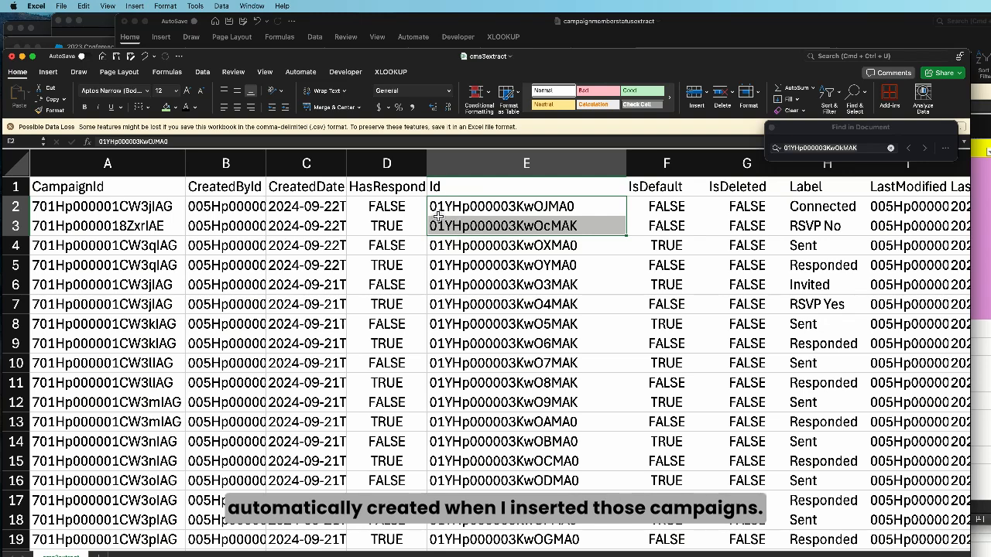
left_click(515, 209)
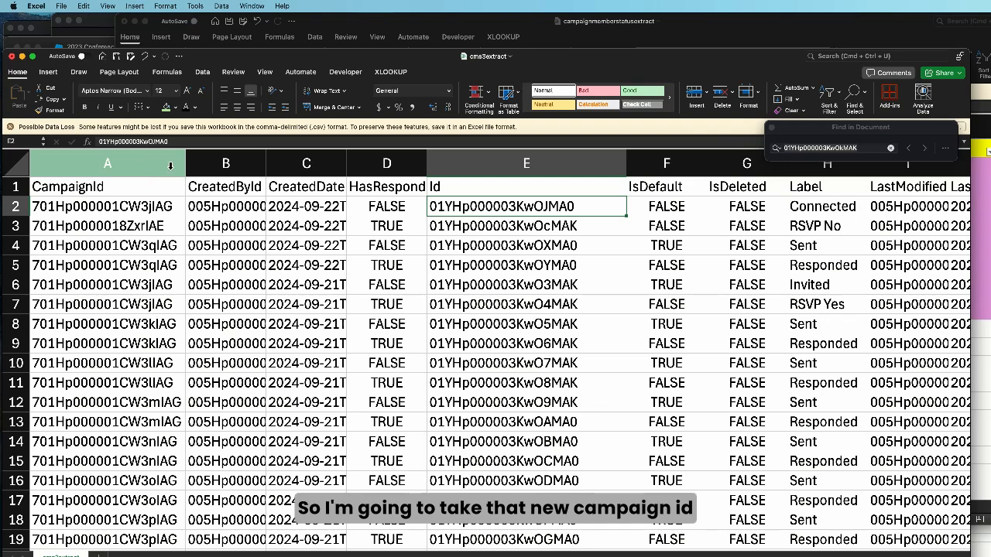
Move the SortOrder column in cms3extract to column B, directly after CampaignId
left_click(140, 169)
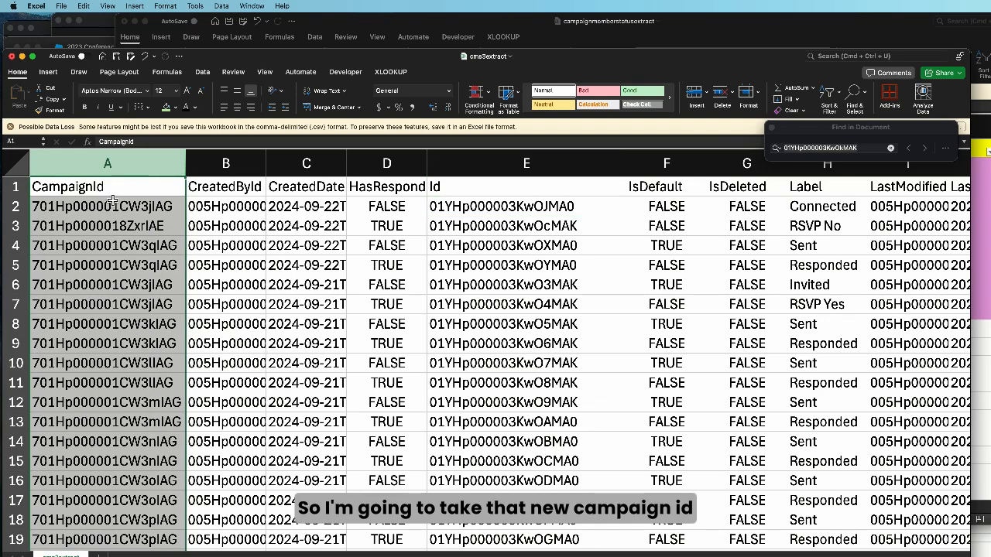
scroll(808, 210, "right", 5)
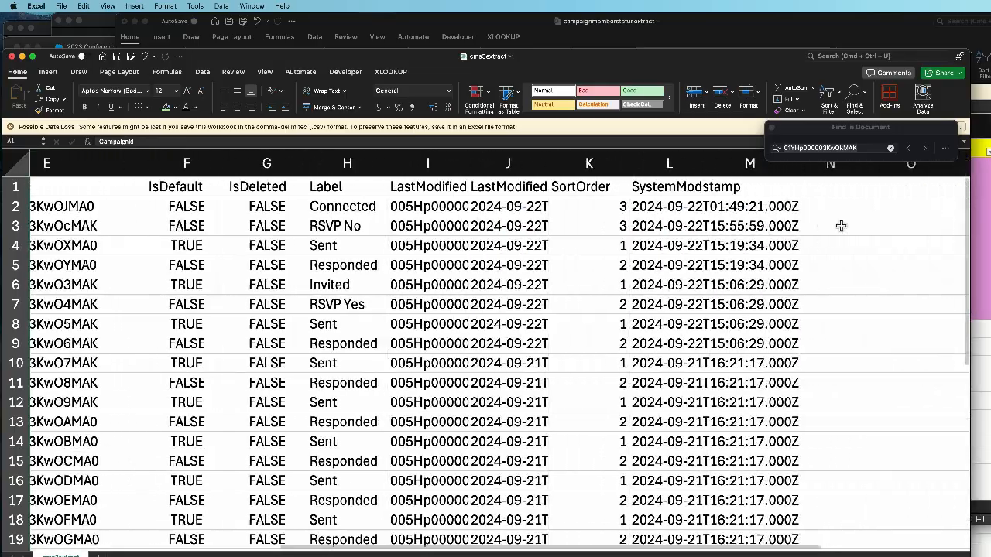
left_click(619, 164)
right_click(611, 164)
left_click(607, 176)
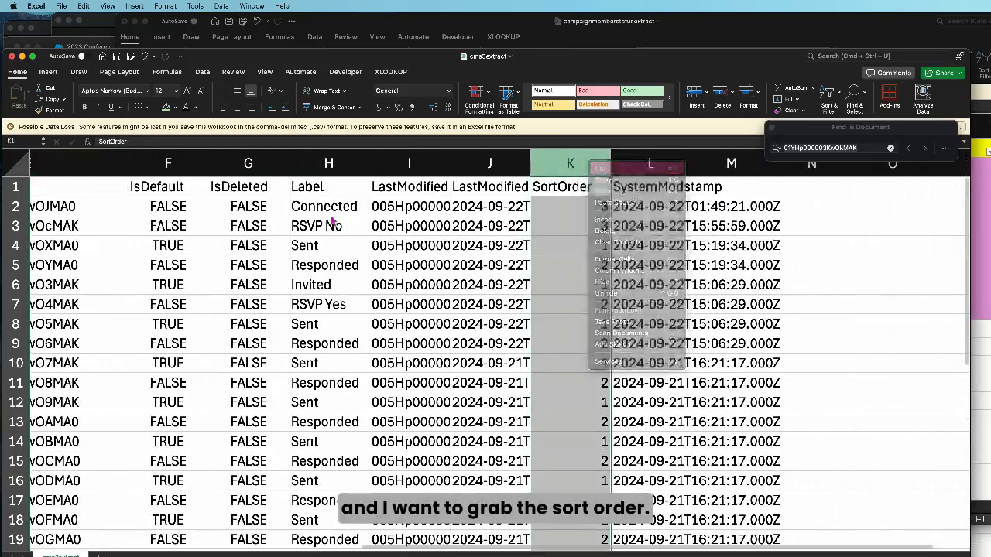
scroll(353, 232, "left", 5)
scroll(206, 162, "right", 2)
scroll(106, 188, "left", 2)
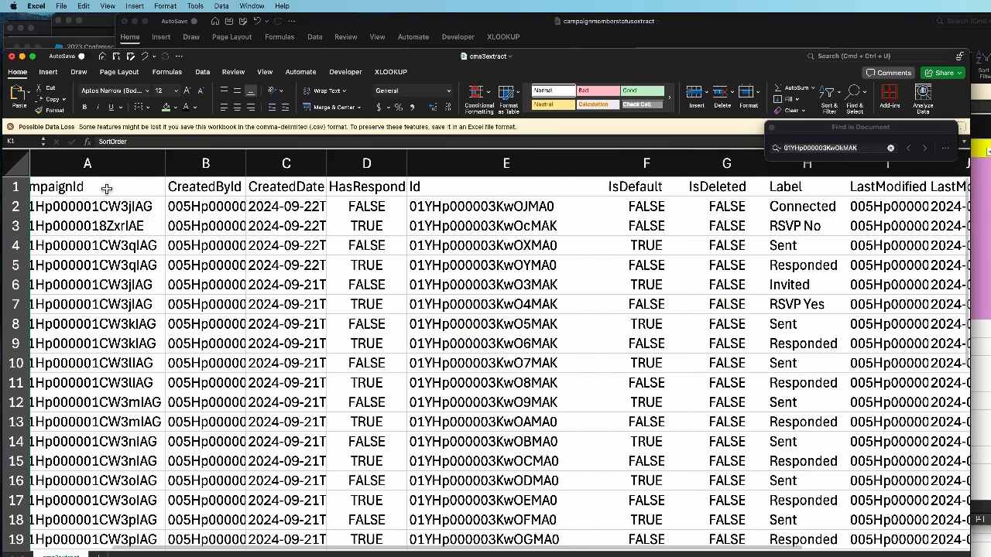
right_click(207, 165)
left_click(233, 223)
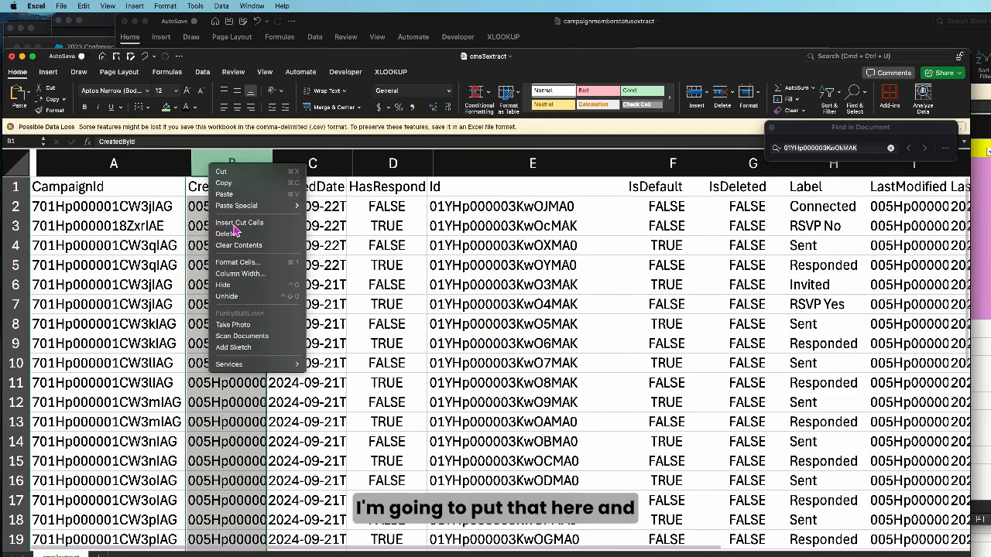
Insert a new column C after SortOrder and give it the header KEY
right_click(298, 165)
left_click(334, 224)
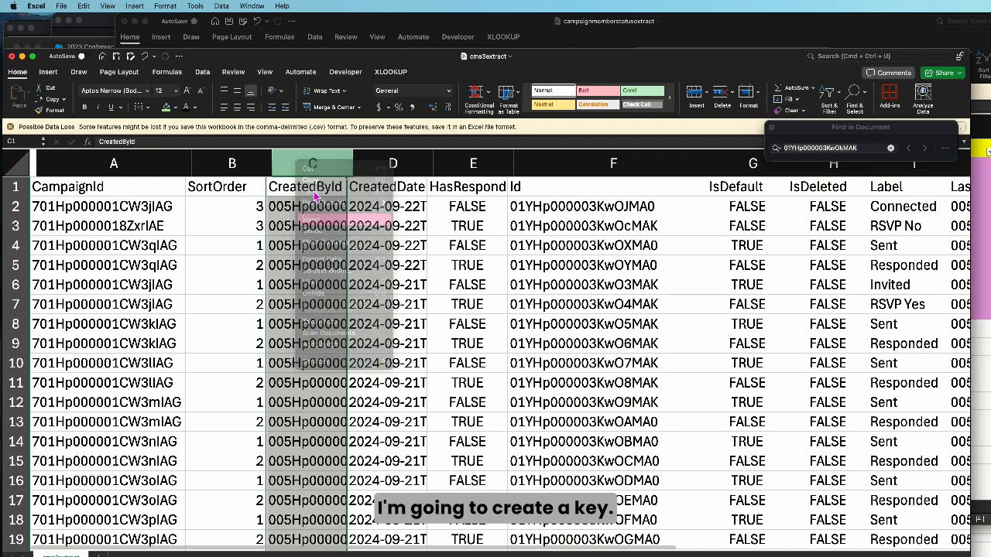
left_click(296, 188)
type("KEY")
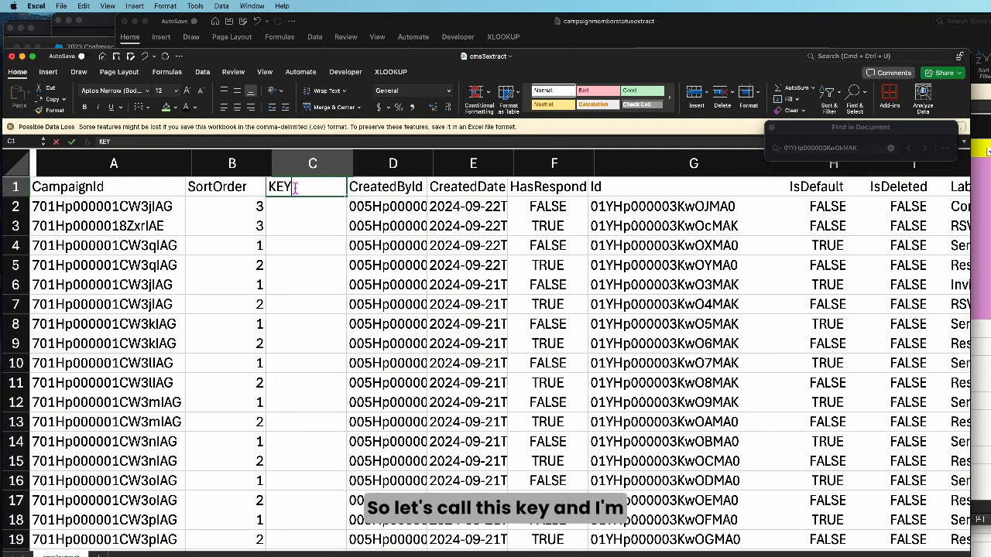
key("Return")
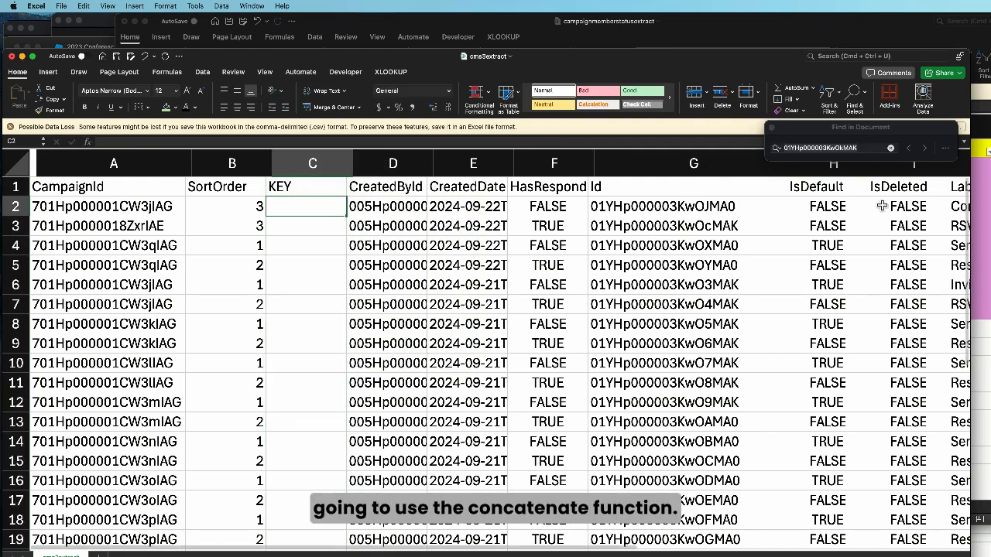
Fill the KEY column with a CONCATENATE formula joining CampaignId and SortOrder (A2,B2), and widen the column to show the full keys
left_click(772, 128)
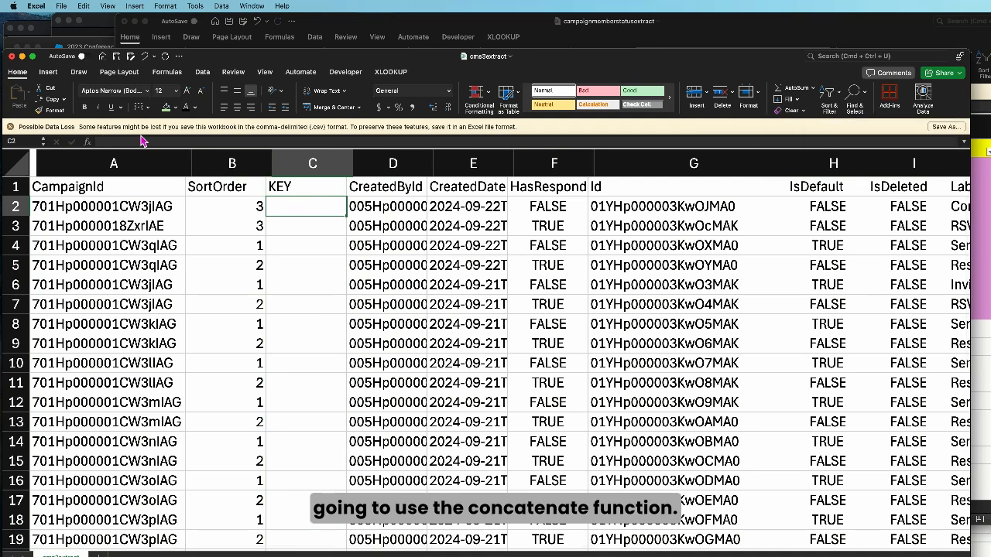
left_click(87, 142)
double_click(869, 214)
left_click(869, 217)
left_click(97, 206)
left_click(845, 244)
left_click(225, 207)
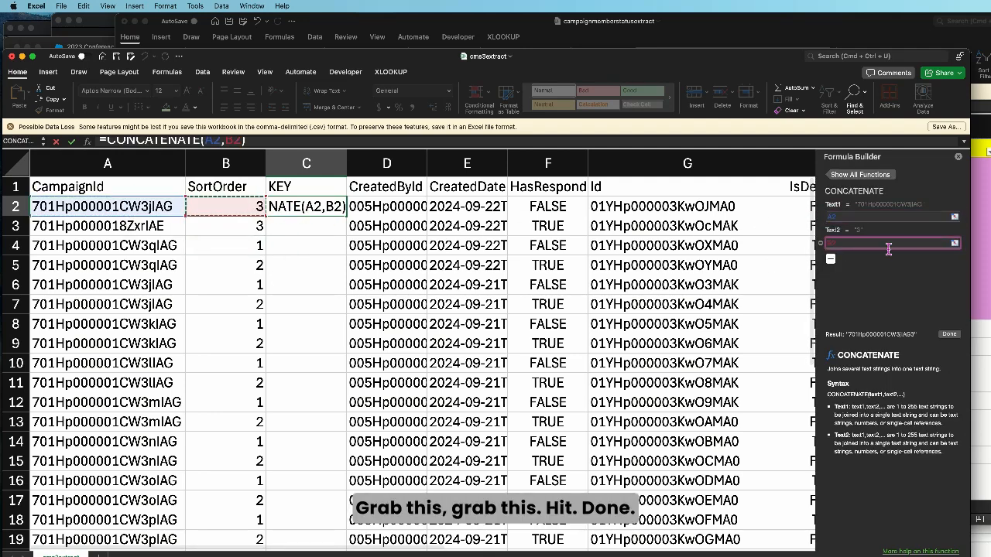
left_click(951, 333)
double_click(348, 220)
left_click_drag(347, 163, 438, 163)
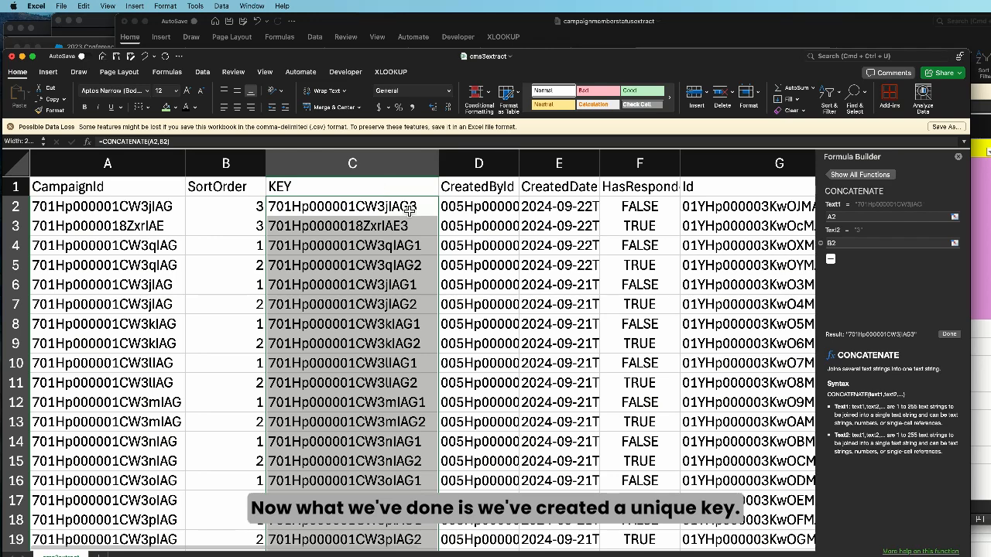
Compare the CampaignId, SortOrder and KEY cells in row 2 with the Id column
left_click(168, 207)
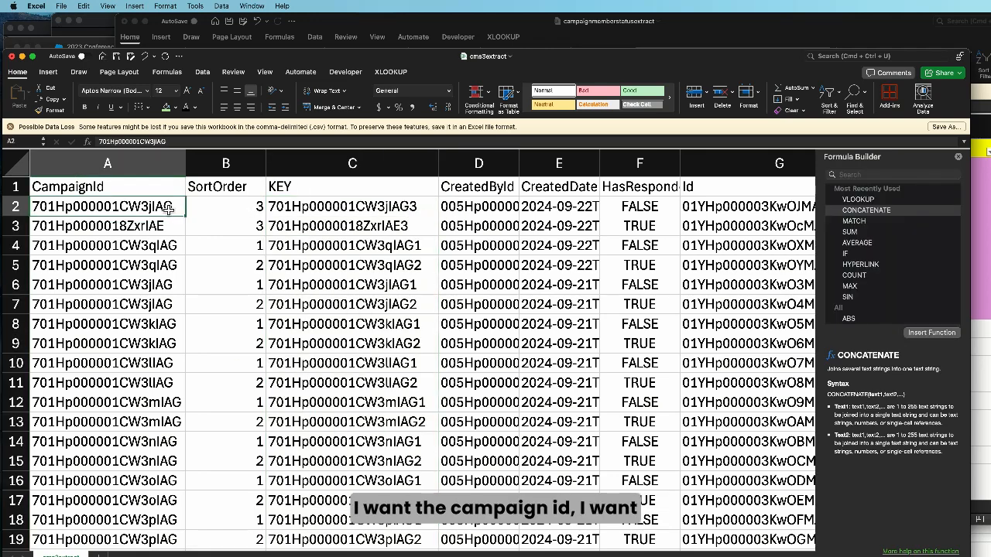
left_click(242, 211)
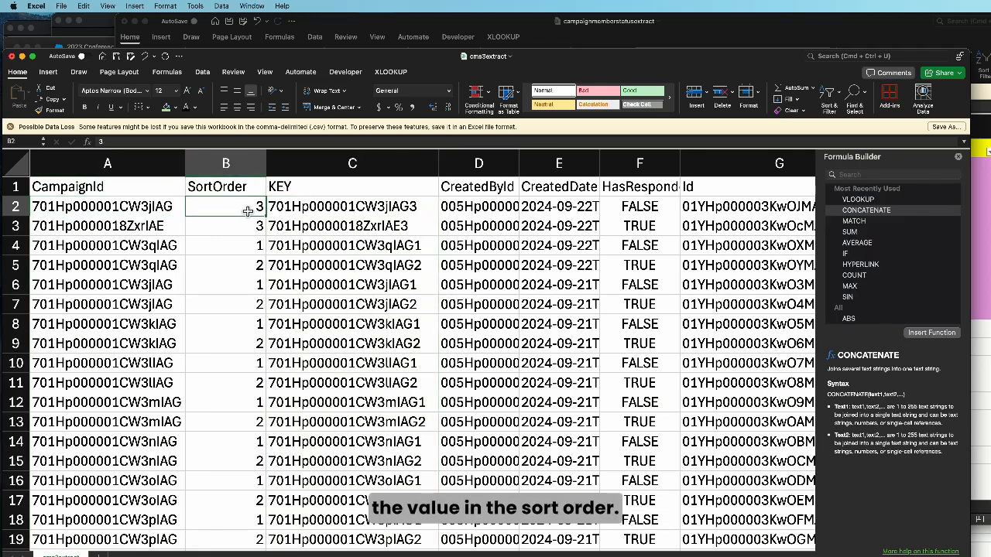
left_click(391, 209)
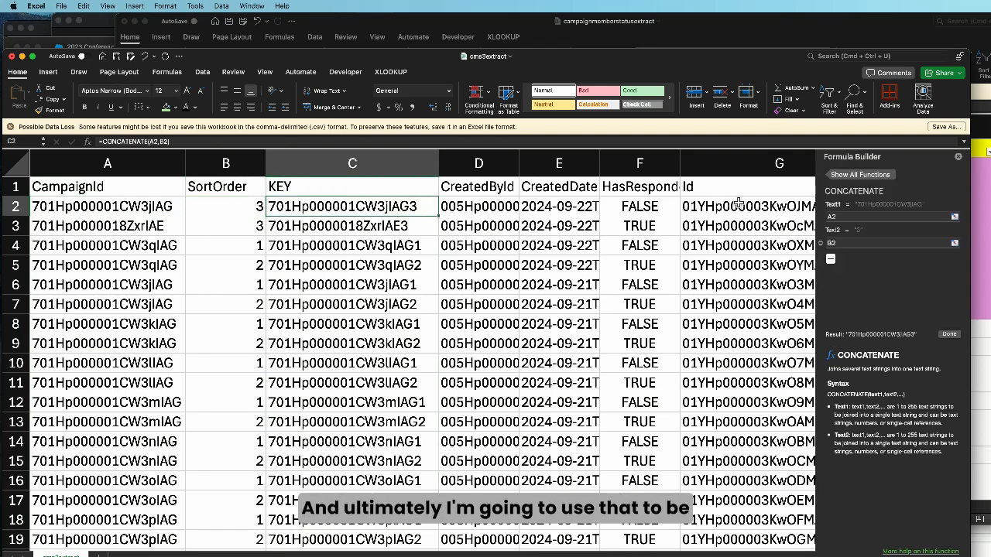
scroll(745, 210, "right", 3)
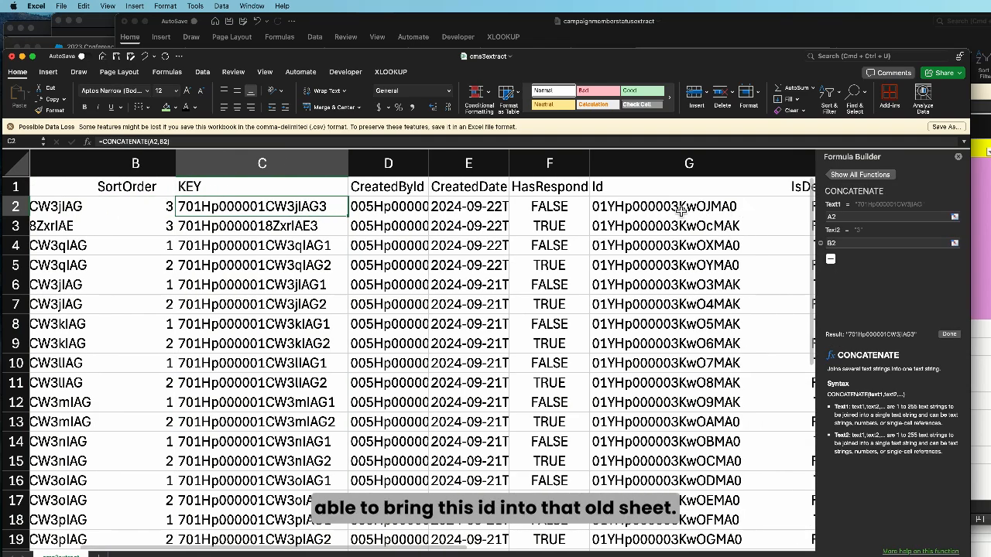
scroll(680, 209, "left", 3)
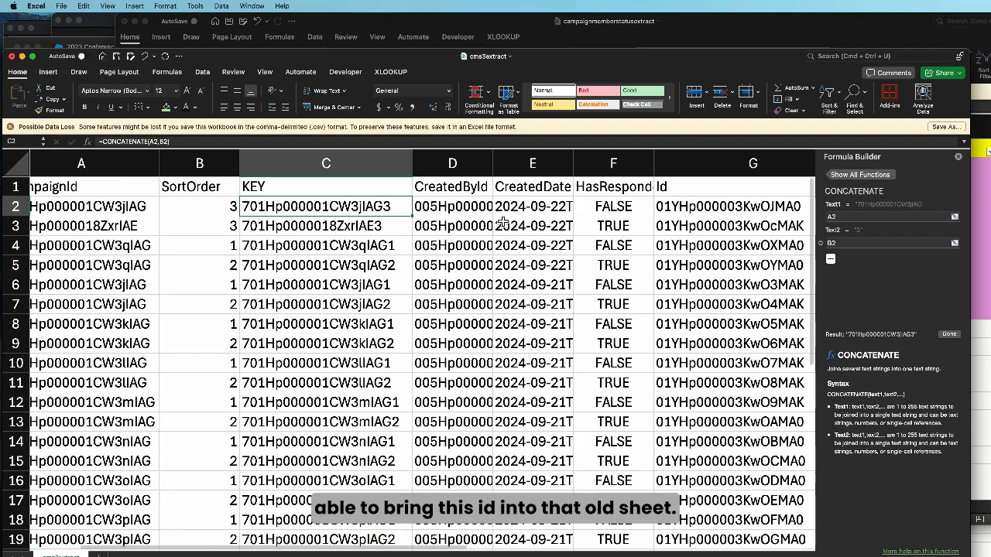
Replace the KEY column's formulas with their pasted values
right_click(364, 167)
left_click(377, 187)
right_click(348, 184)
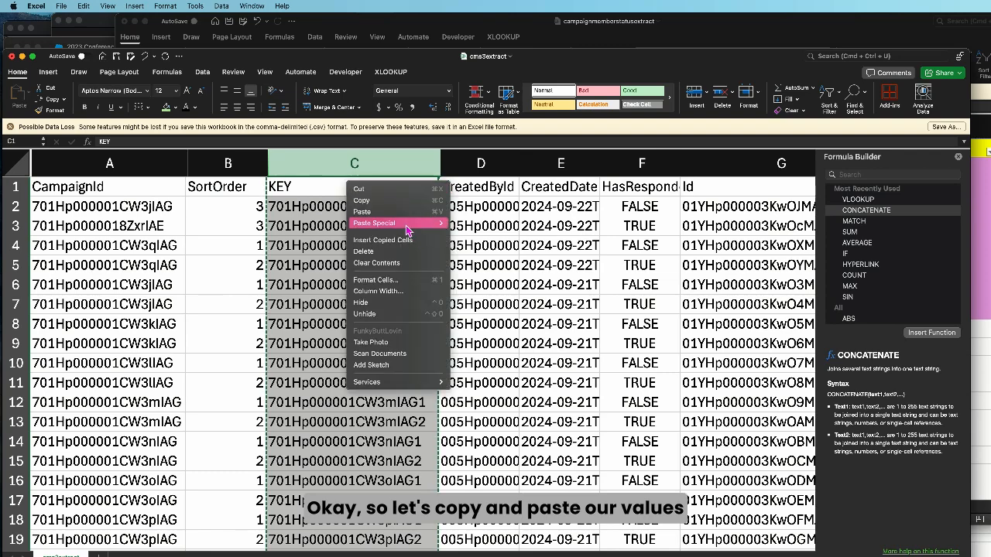
mouse_move(409, 223)
left_click(488, 314)
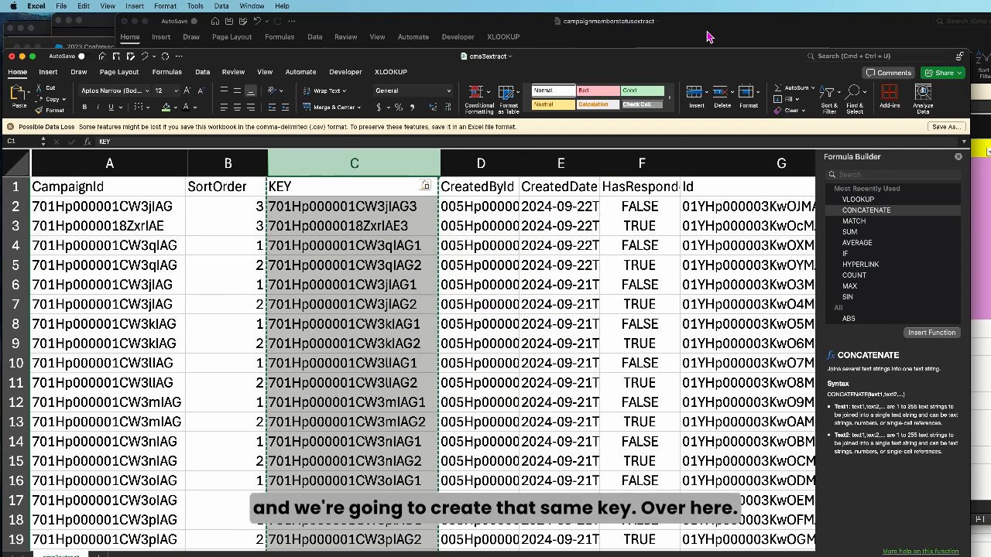
Return to the campaignmemberstatusextract workbook and check the New CampaignId and SortOrder cells in row 2
left_click(709, 38)
left_click(343, 167)
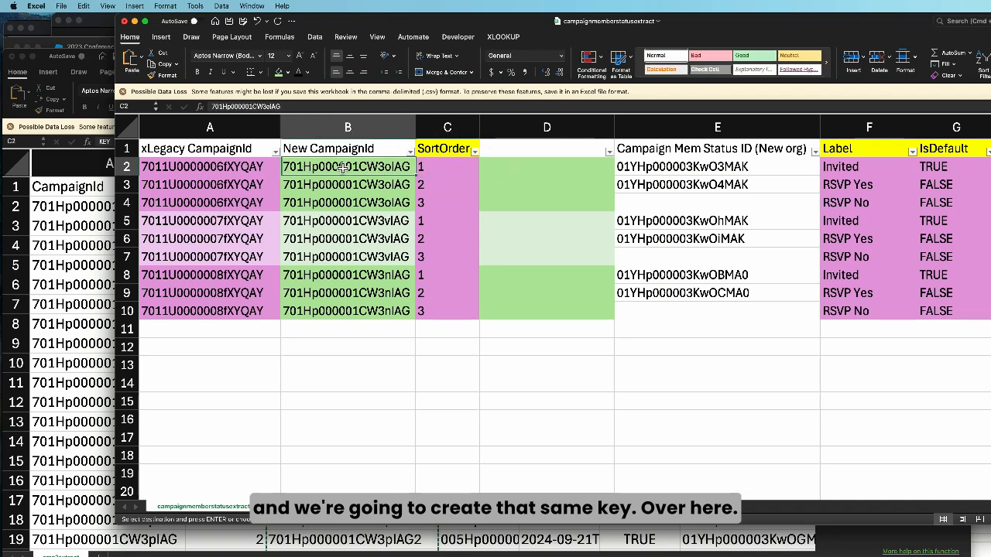
left_click(465, 171)
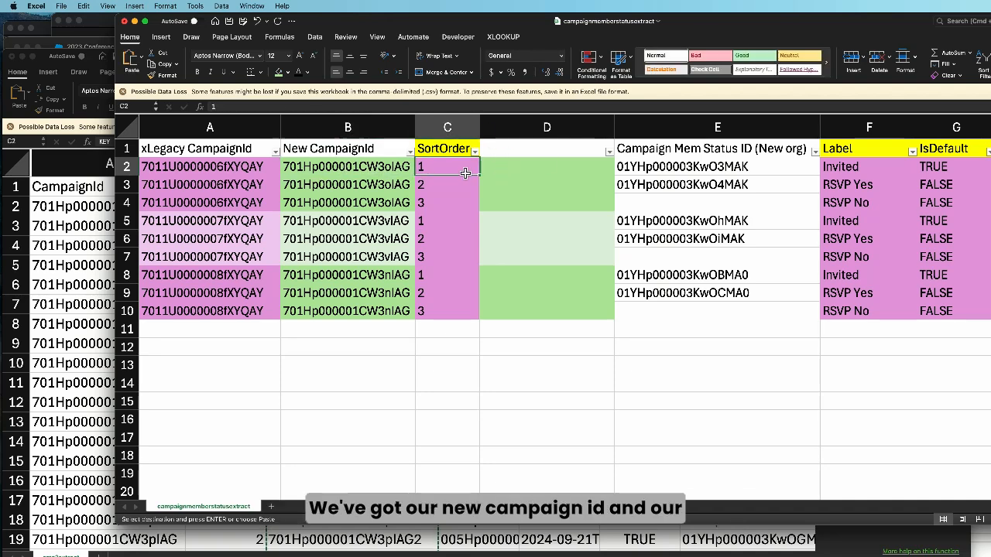
Fill the blank column after SortOrder with a CONCATENATE formula joining New CampaignId and SortOrder (B2,C2), and widen the column
left_click(510, 166)
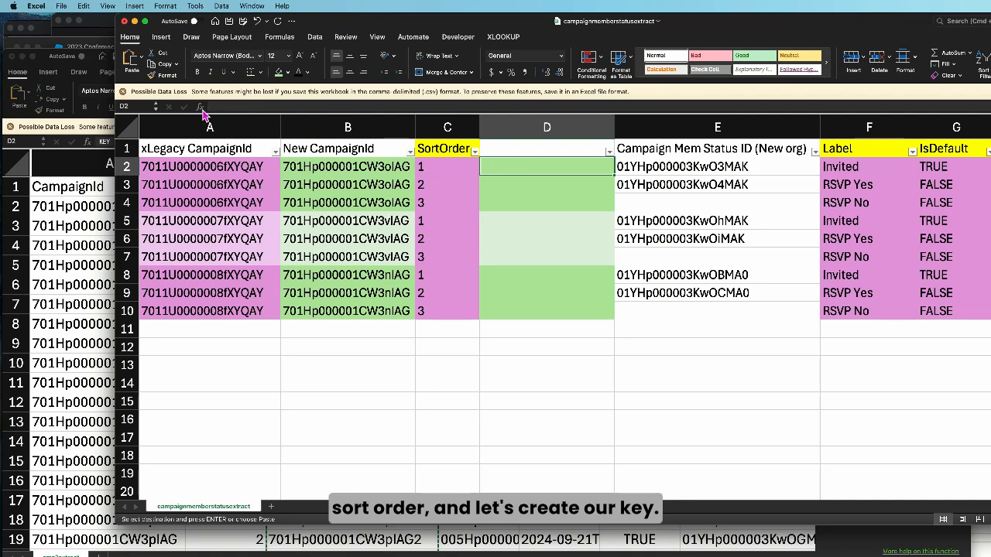
type("=")
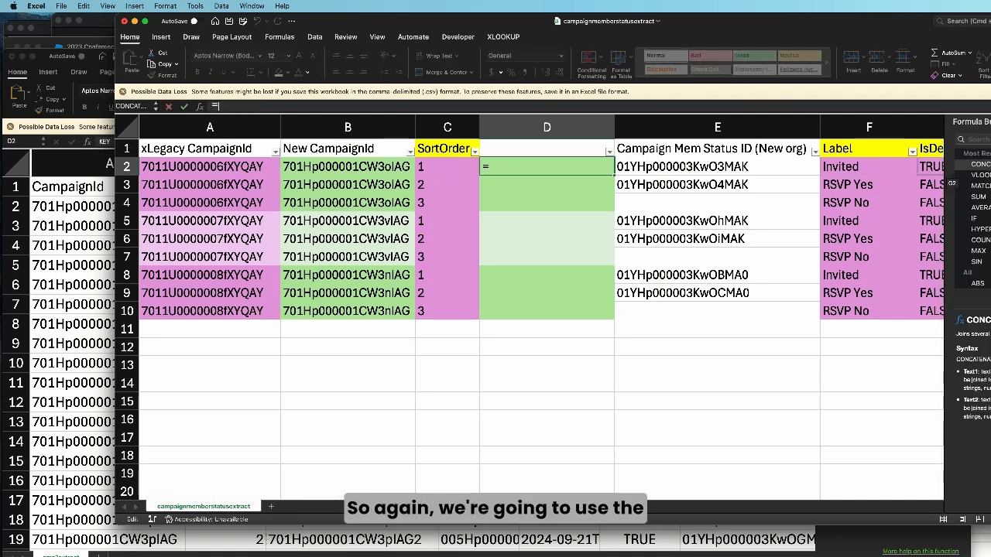
left_click_drag(864, 34, 758, 31)
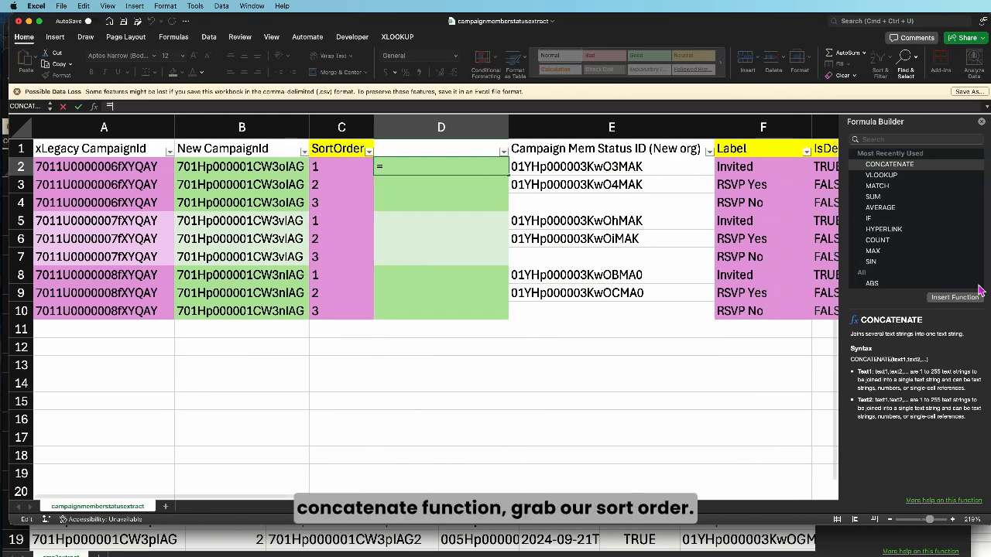
double_click(890, 164)
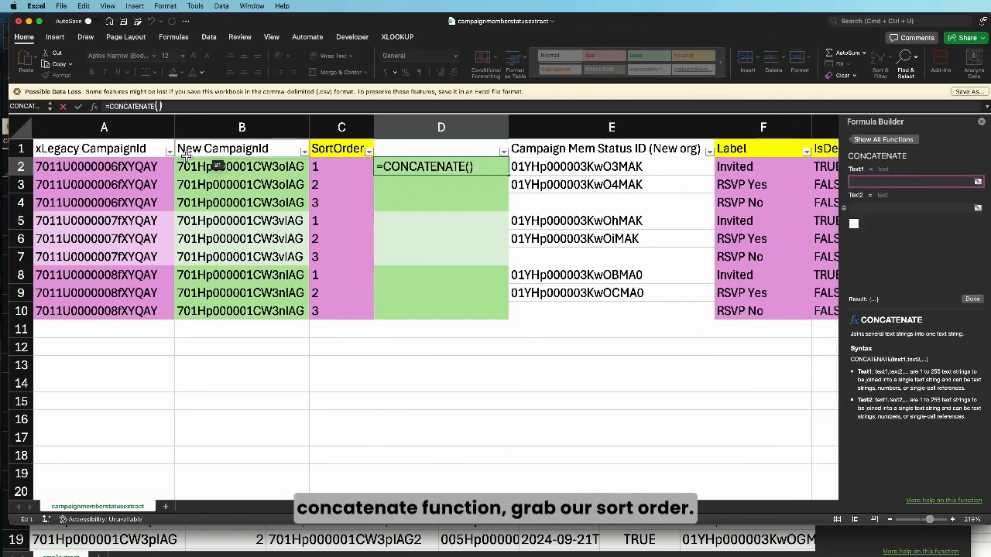
left_click(241, 167)
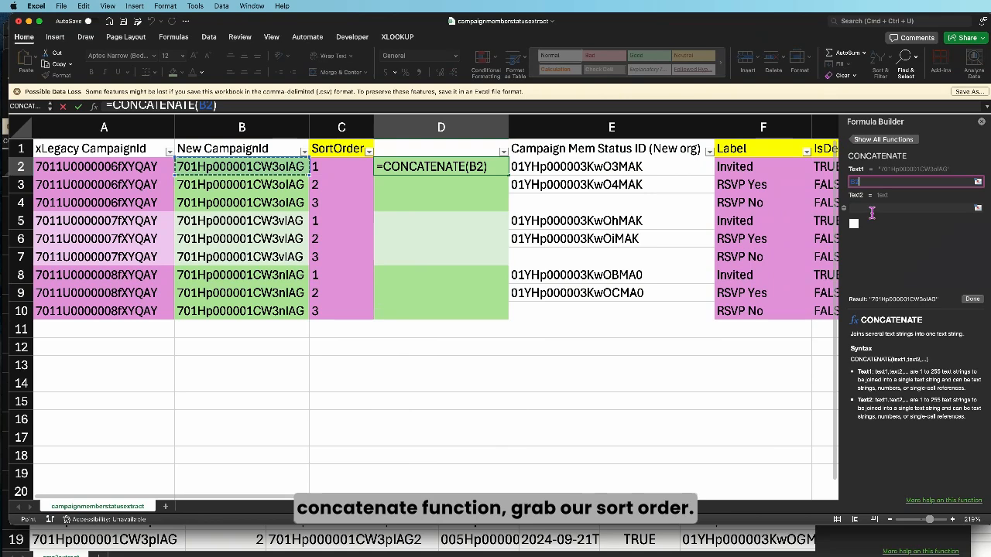
left_click(359, 175)
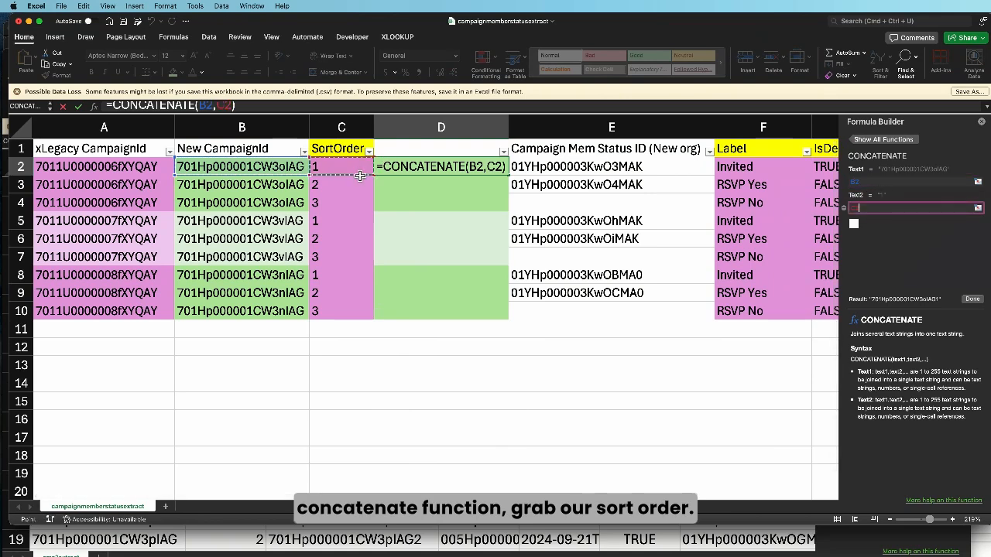
left_click(972, 299)
double_click(509, 176)
left_click_drag(514, 133, 552, 133)
Replace the concatenated column's formulas with their pasted values and enter KEY as its header
right_click(455, 126)
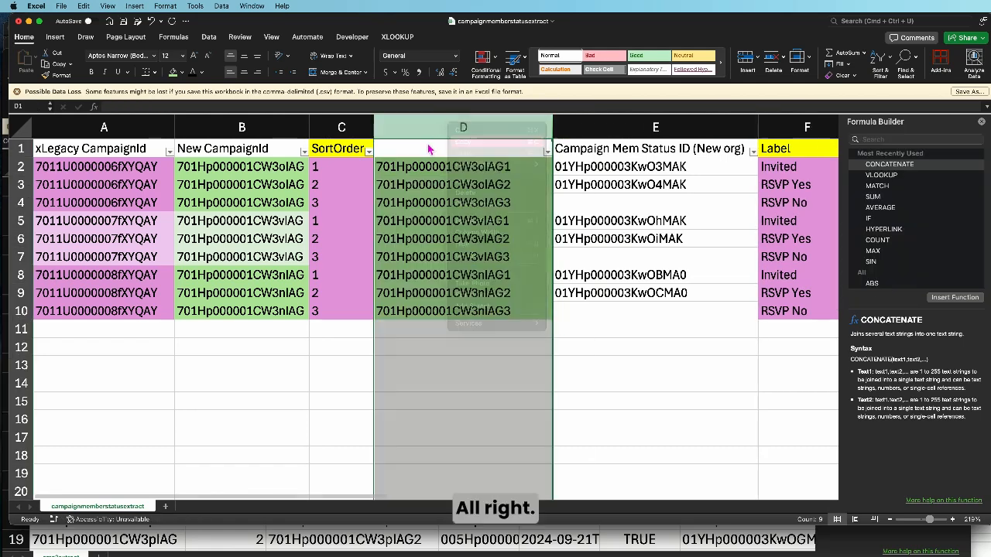
right_click(430, 147)
mouse_move(492, 183)
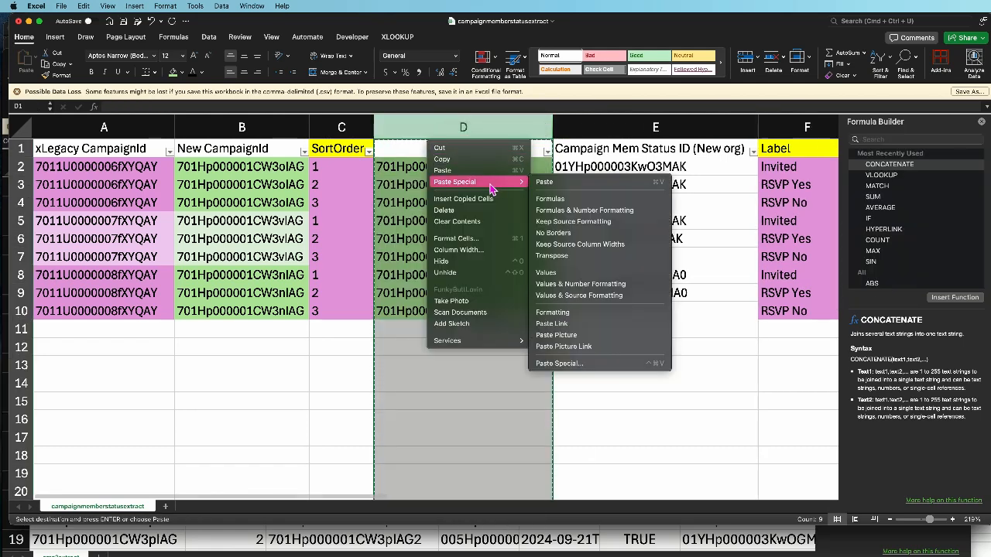
left_click(569, 274)
left_click(410, 150)
type("KEY")
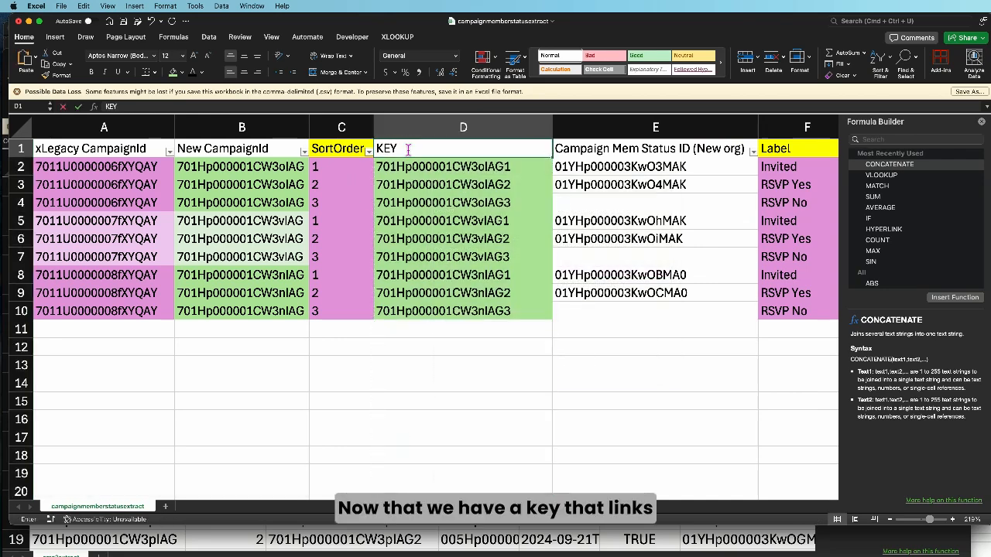
key("Return")
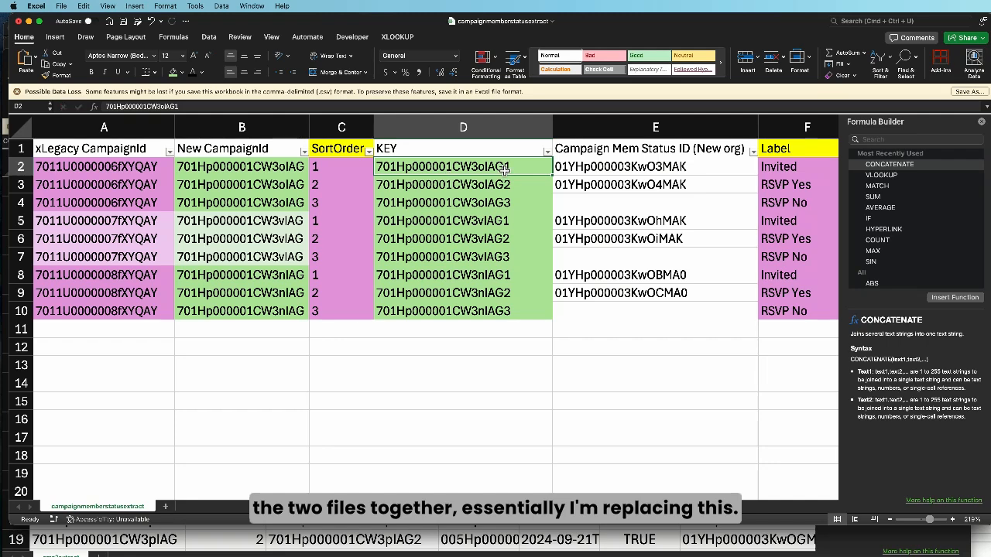
Insert an empty column between KEY and Campaign Mem Status ID (New org), and select its row 2 cell
right_click(595, 132)
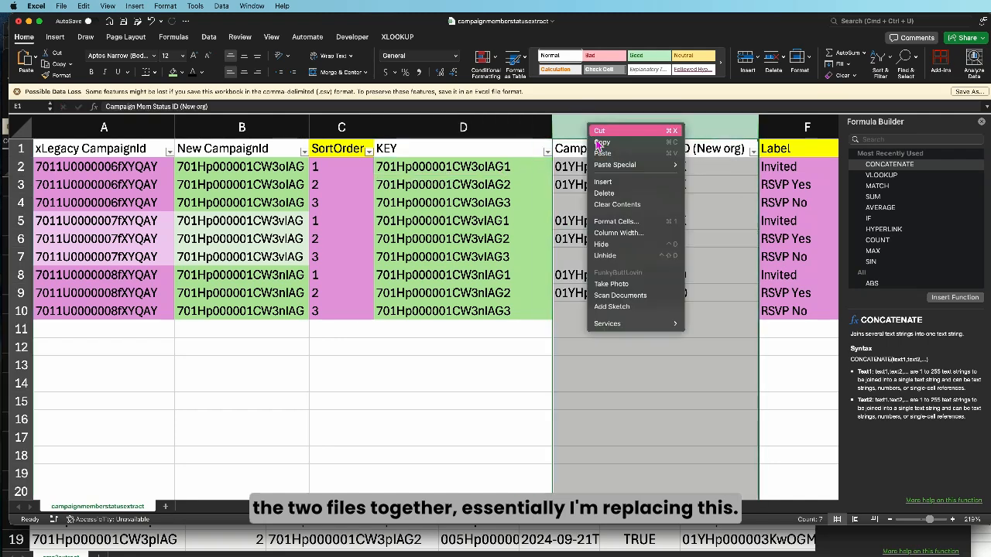
left_click(619, 184)
scroll(759, 157, "right", 3)
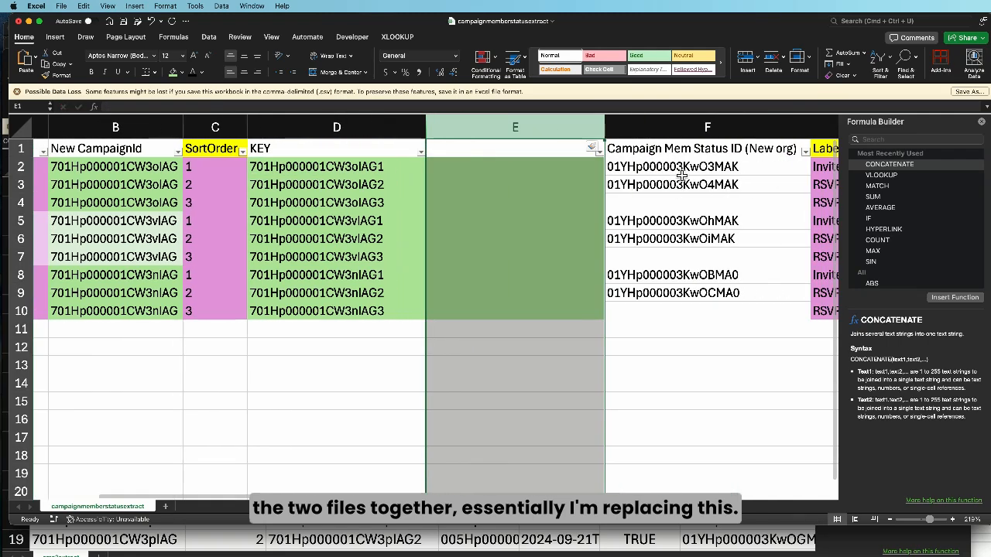
left_click(685, 178)
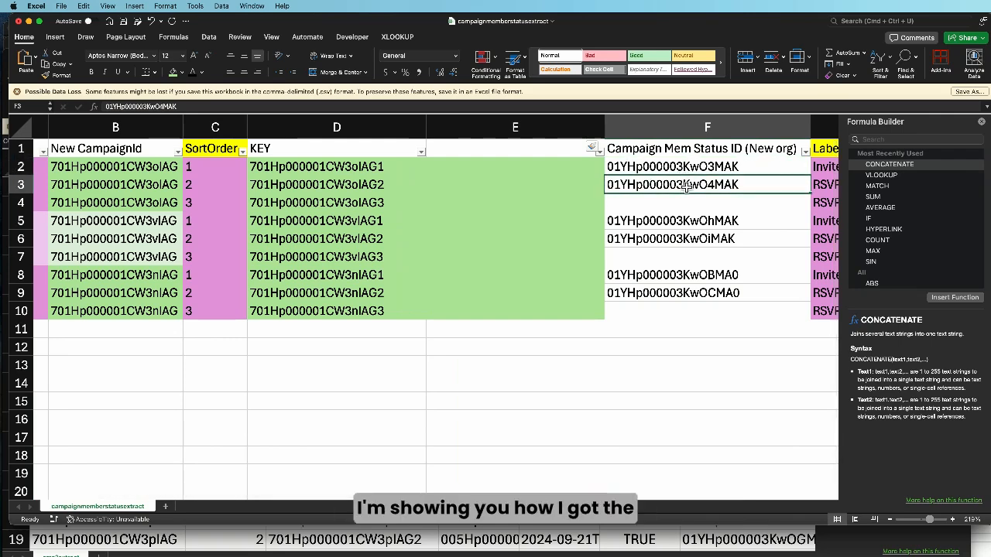
left_click(675, 167)
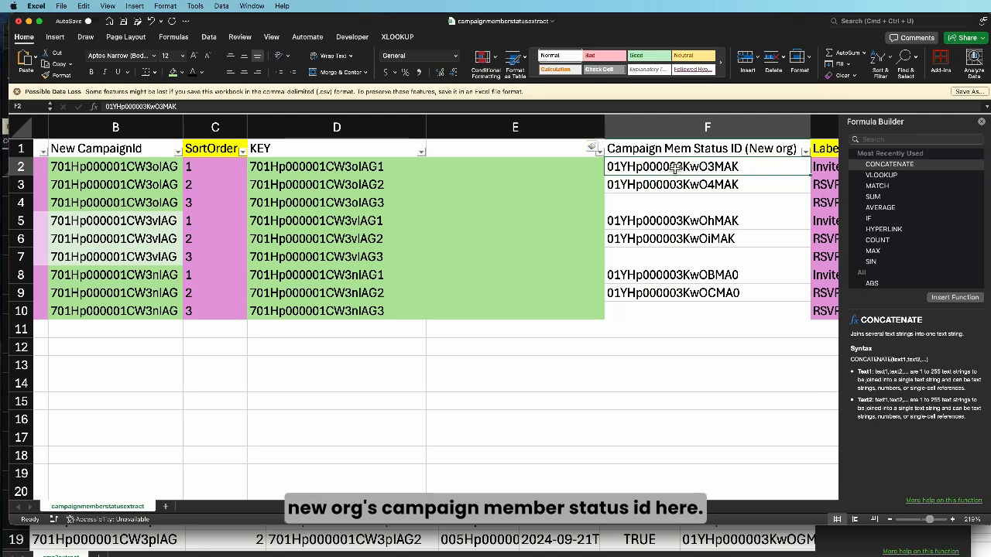
left_click(495, 173)
scroll(495, 173, "left", 2)
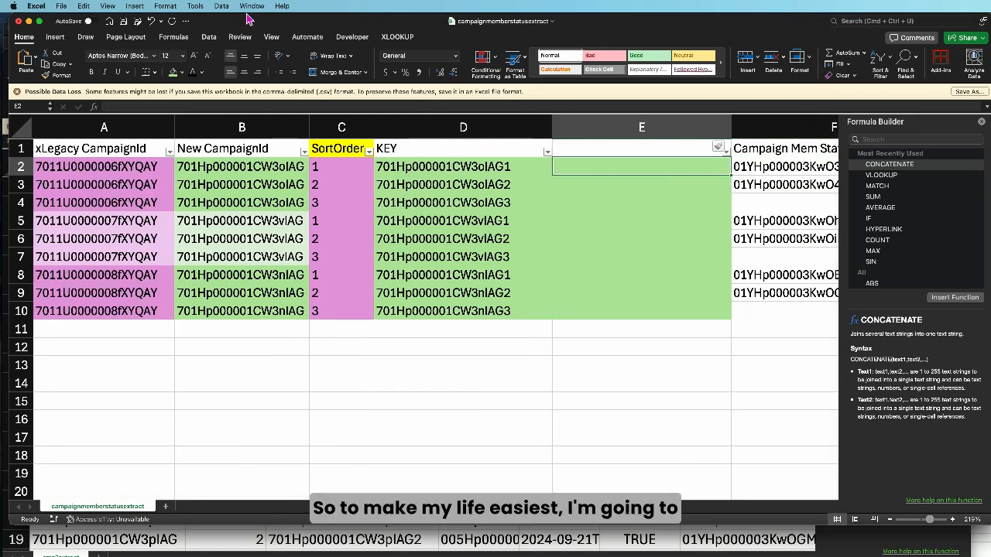
In the cms3extract workbook, move the Id column to directly after the KEY column
left_click(168, 541)
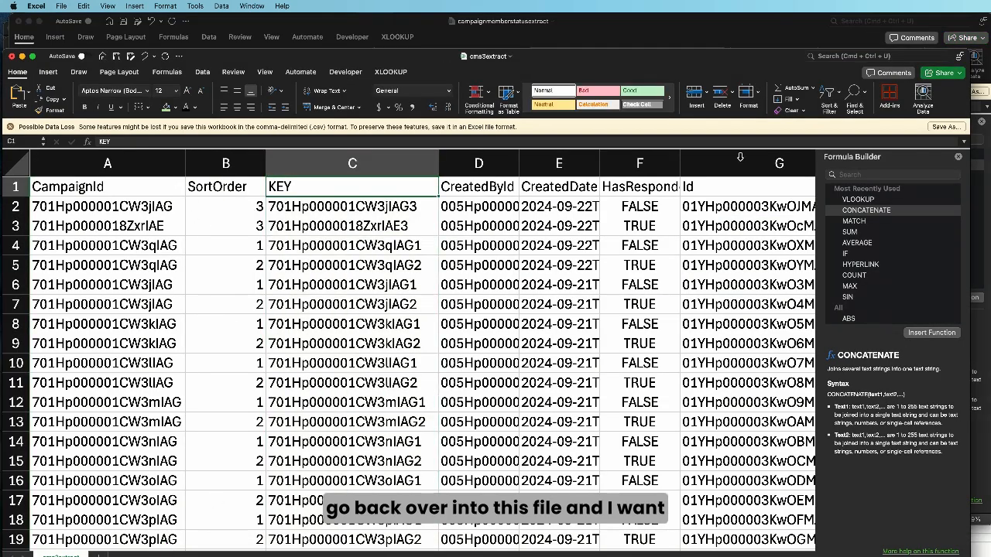
left_click(714, 165)
right_click(716, 166)
left_click(744, 180)
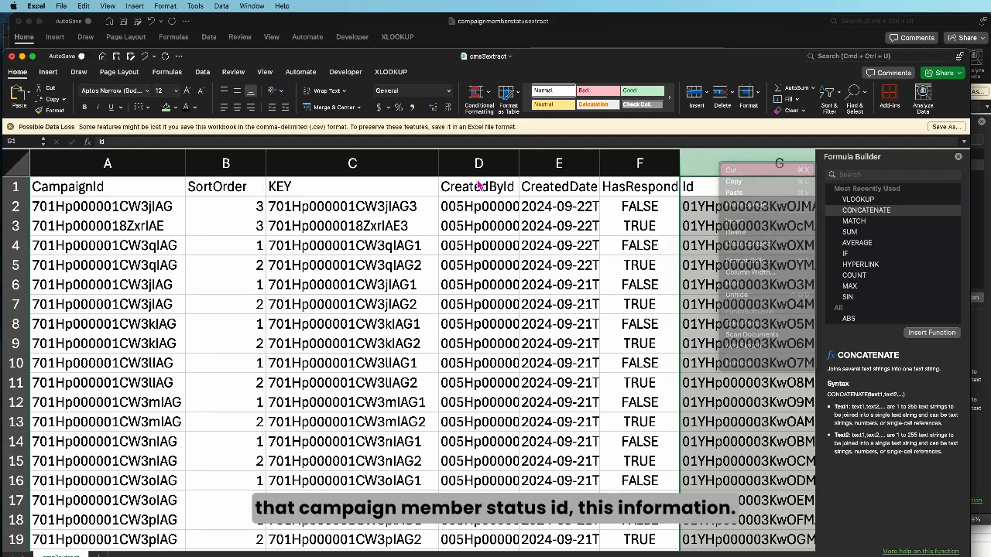
scroll(465, 170, "right", 5)
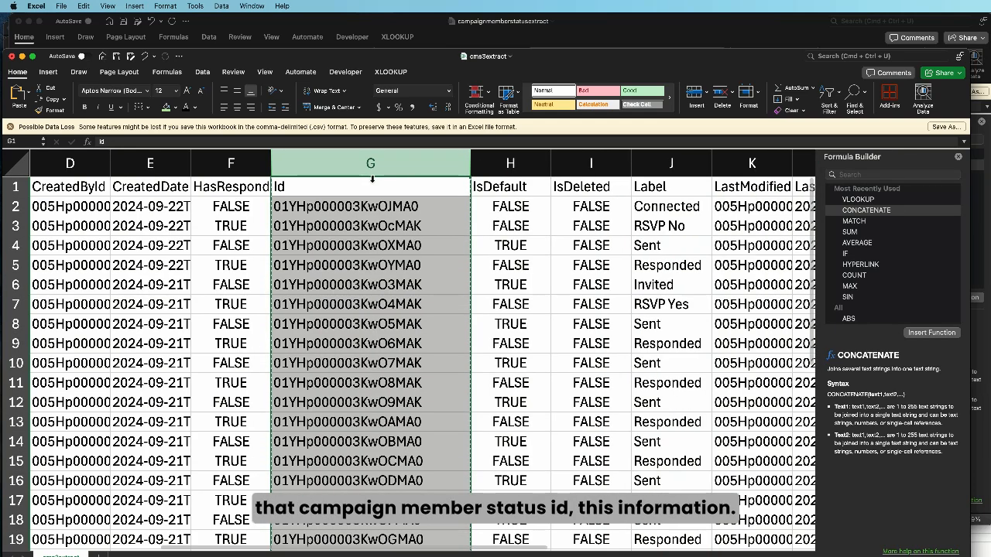
left_click(307, 207)
left_click(323, 169)
right_click(319, 168)
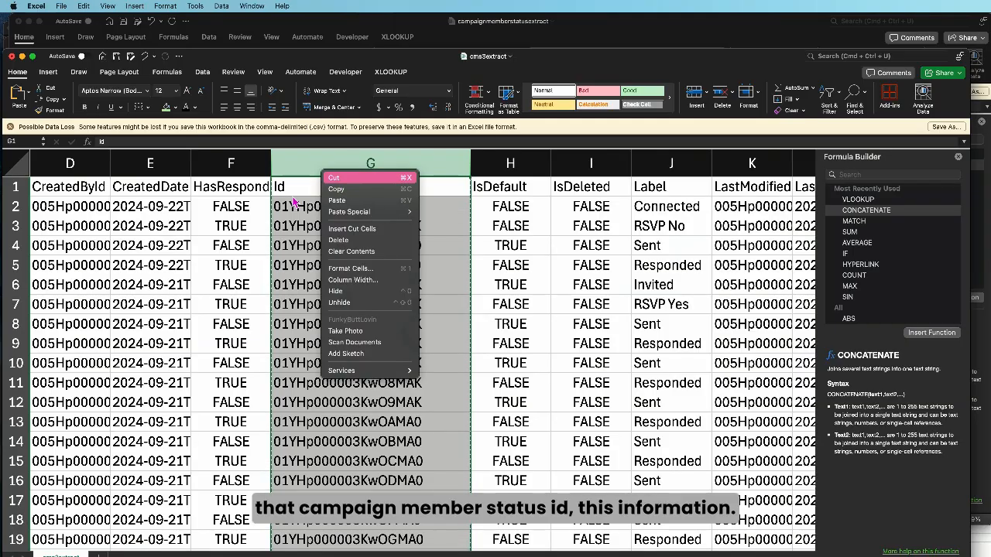
left_click(320, 189)
scroll(237, 228, "left", 5)
left_click(478, 163)
right_click(474, 159)
left_click(515, 223)
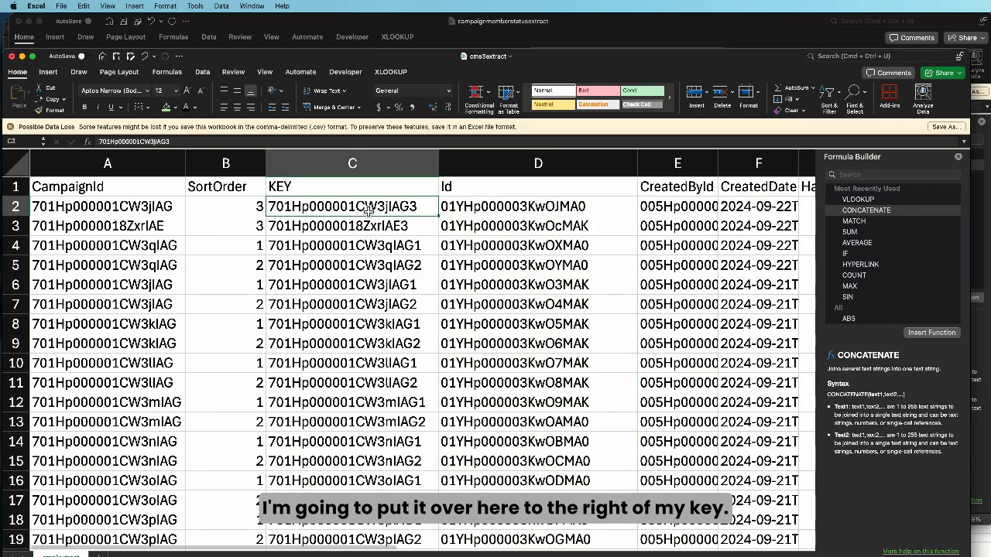
left_click(473, 209)
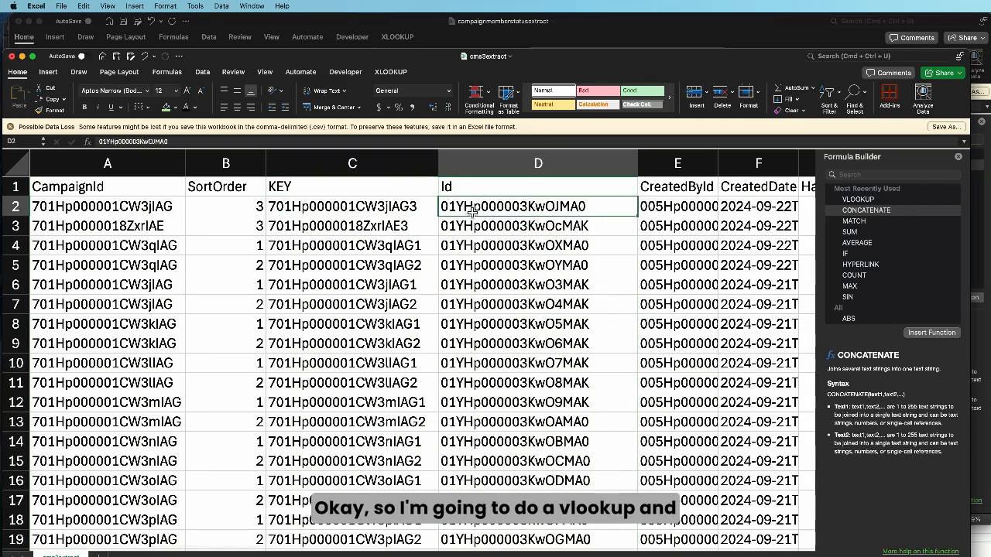
In the campaignmemberstatusextract workbook, start a VLOOKUP in E2 with the KEY cell D2 as the lookup value
left_click(565, 21)
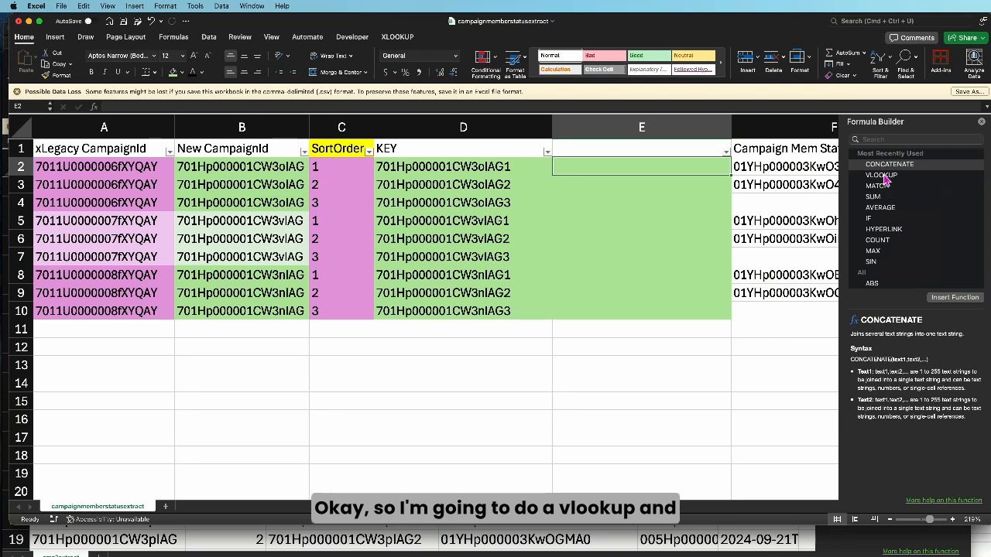
double_click(880, 175)
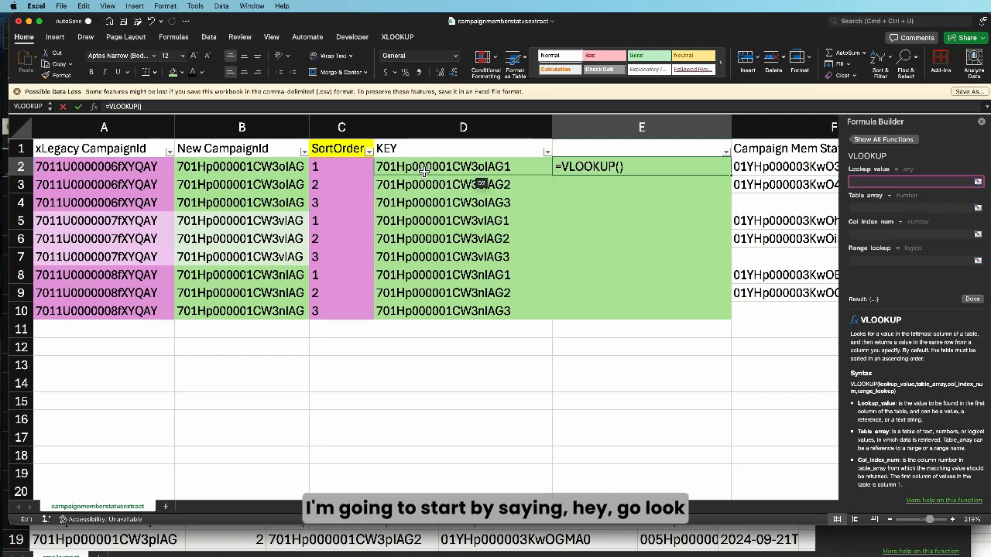
left_click(431, 171)
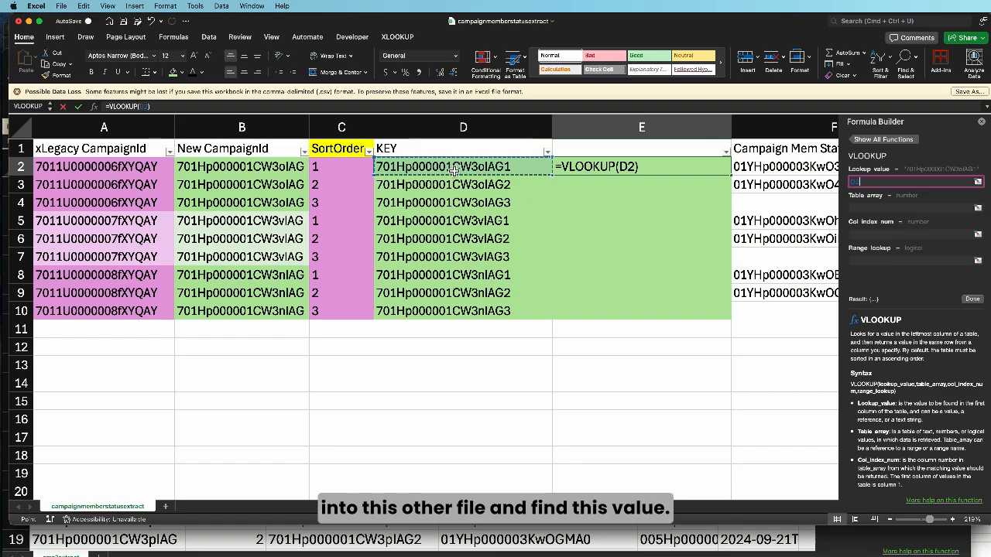
Set the VLOOKUP's table array to the KEY and Id data in cms3extract, $C$2:$D$36
left_click(910, 208)
left_click_drag(406, 29, 546, 29)
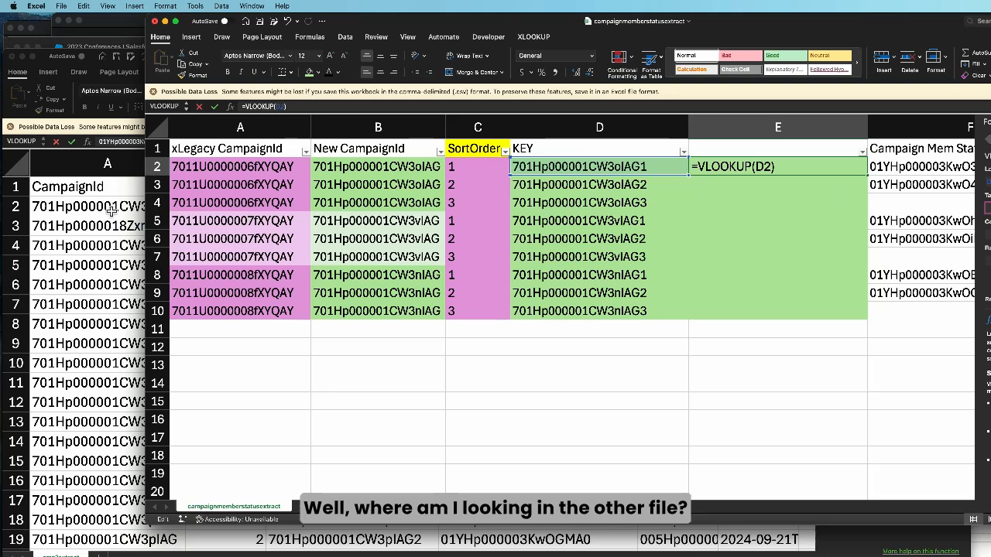
left_click(112, 209)
left_click(328, 206)
left_click_drag(328, 206, 477, 226)
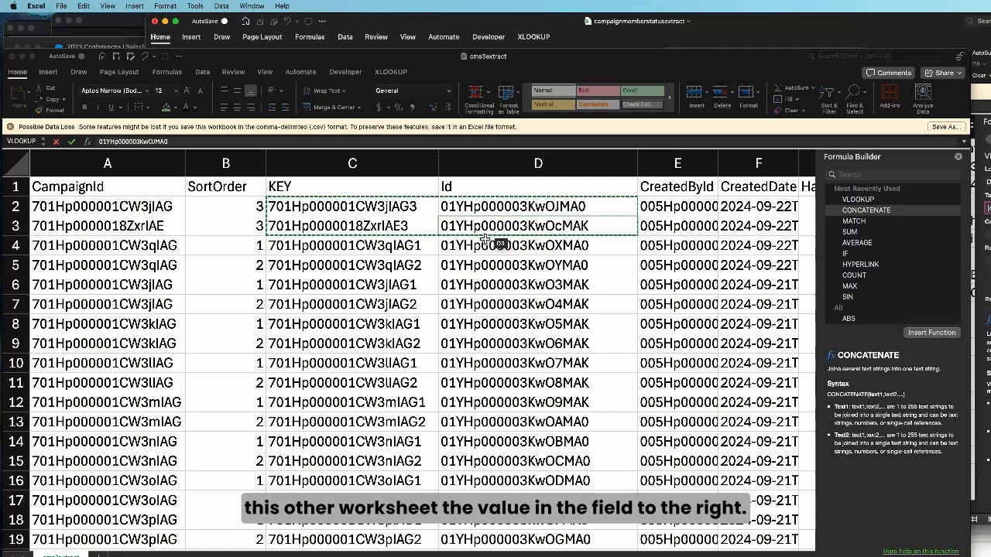
key("super+shift+Down")
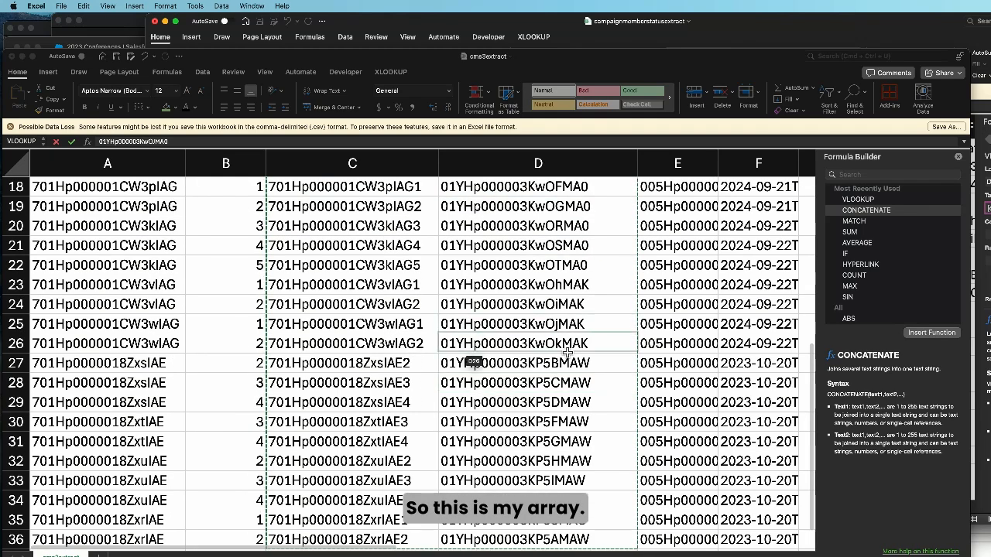
left_click(792, 19)
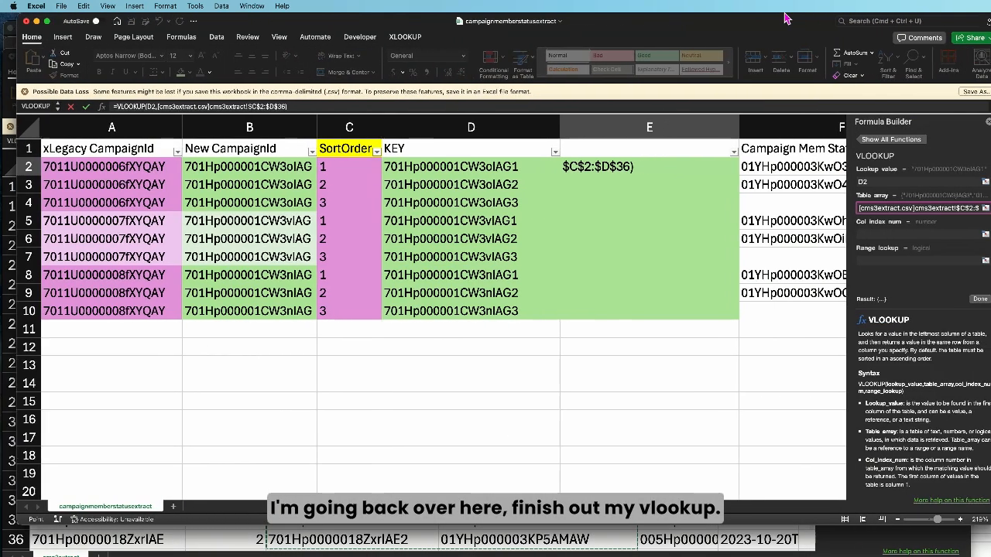
Complete the VLOOKUP with column index 2 and range lookup FALSE, and fill it down through row 10
left_click(874, 235)
type("2")
left_click(873, 263)
type("false")
key("Return")
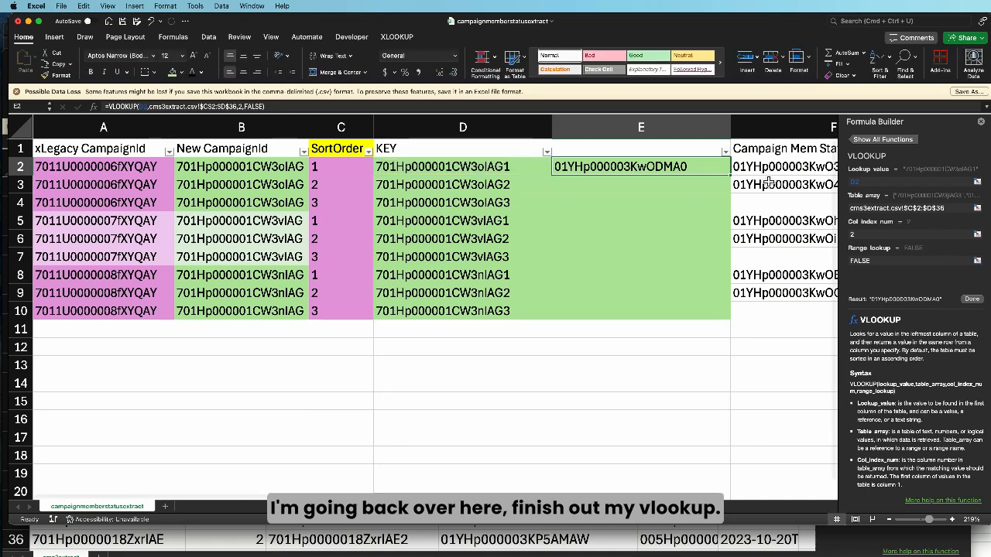
double_click(731, 176)
Replace the VLOOKUP formulas in column E with their pasted values
left_click(640, 127)
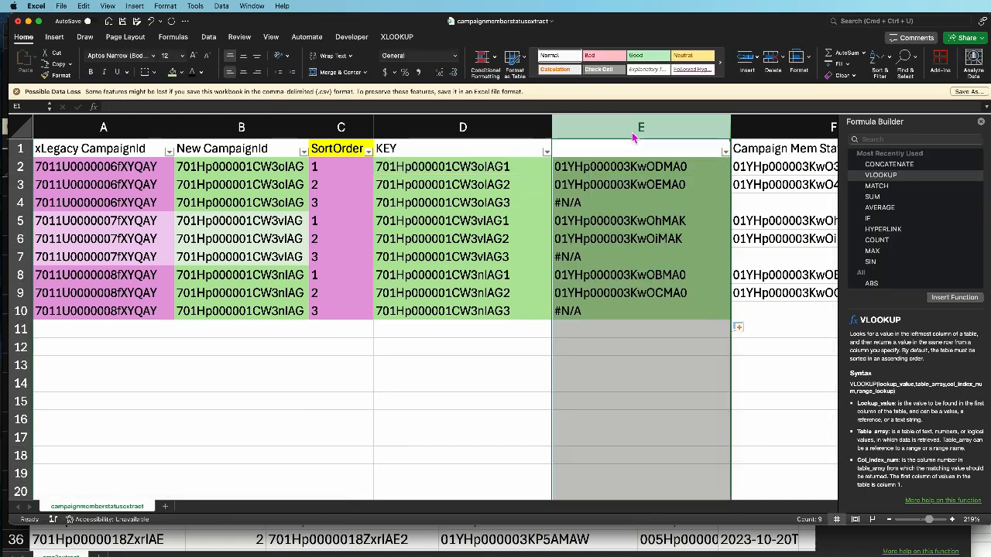
right_click(633, 130)
left_click(650, 146)
right_click(612, 150)
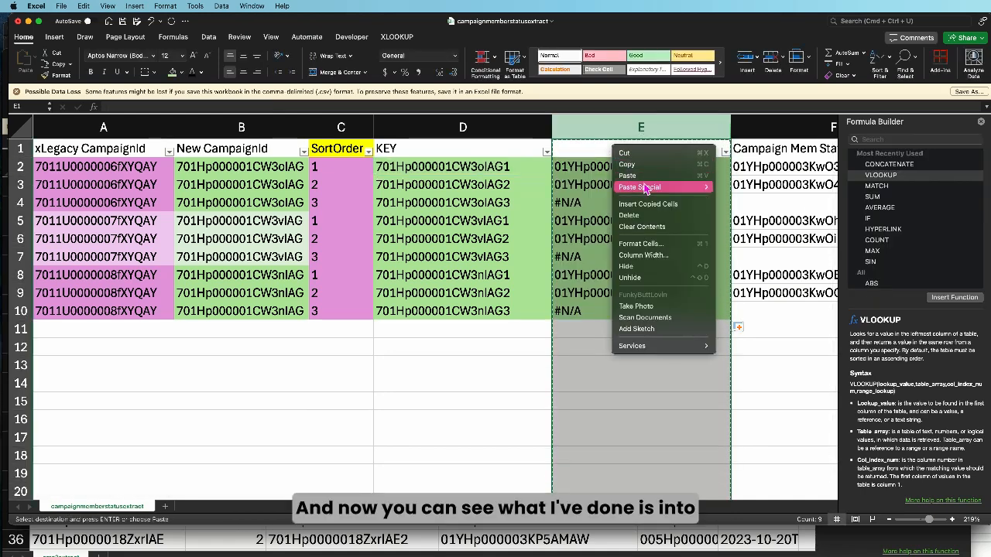
mouse_move(650, 187)
left_click(747, 279)
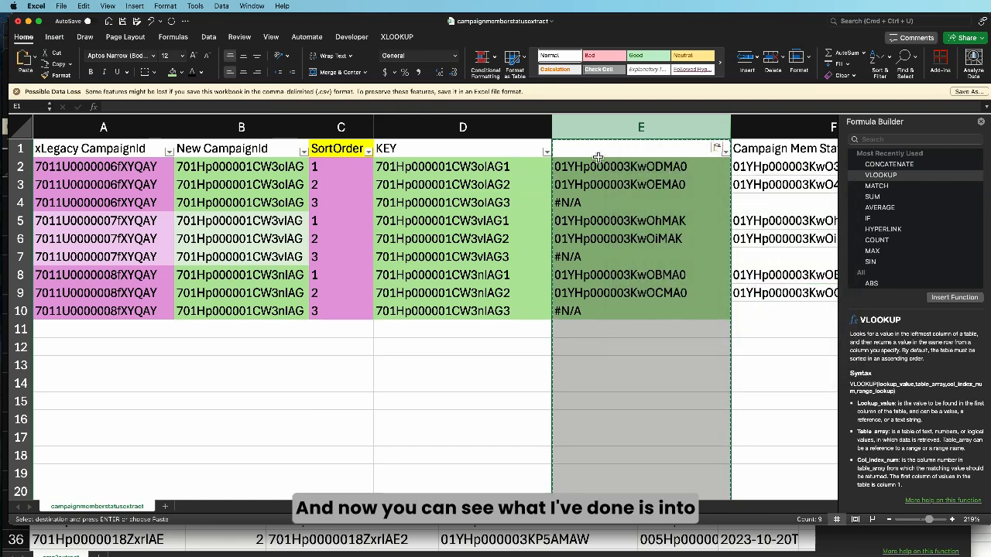
Compare the looked-up IDs in column E with the Campaign Mem Status ID (New org) column, checking the row 2 ID
scroll(628, 170, "right", 2)
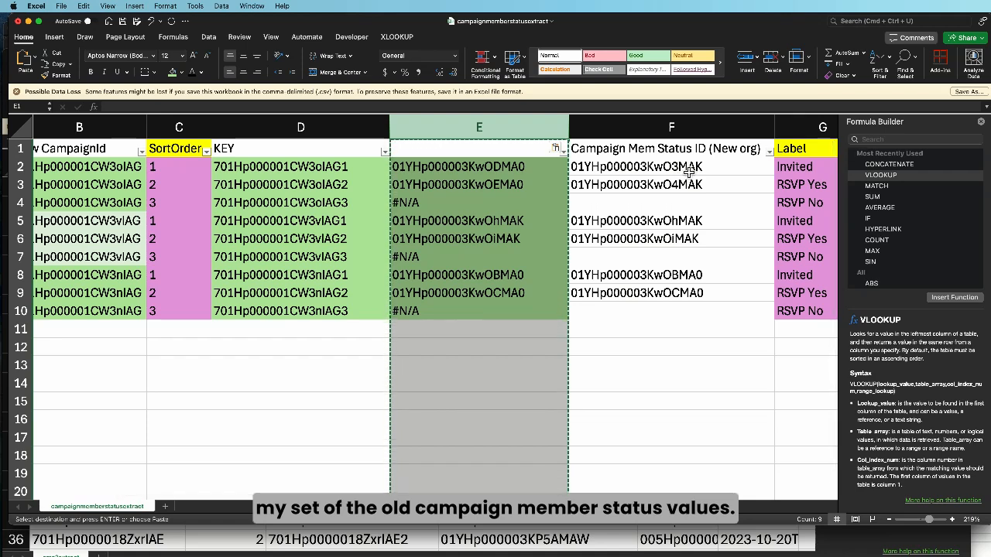
scroll(451, 180, "left", 3)
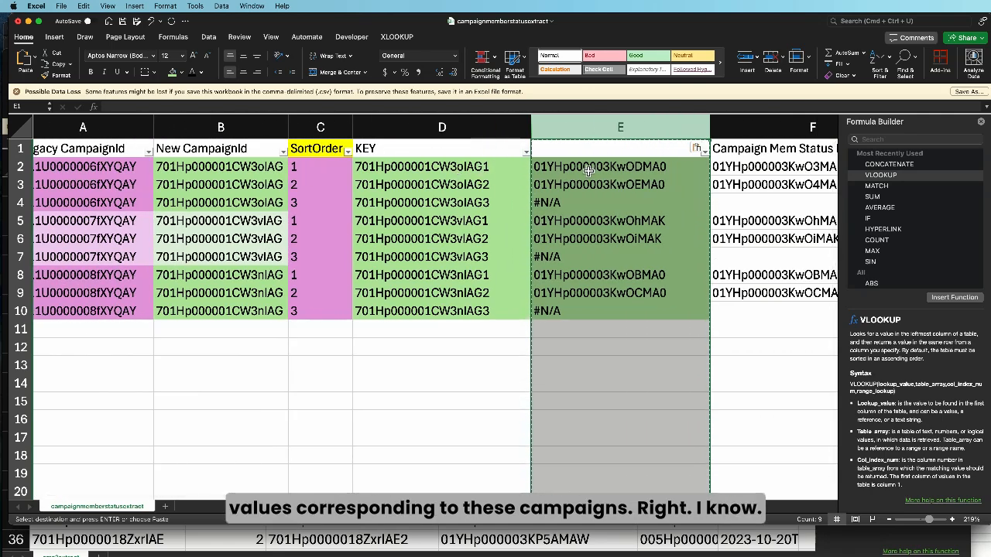
left_click(625, 172)
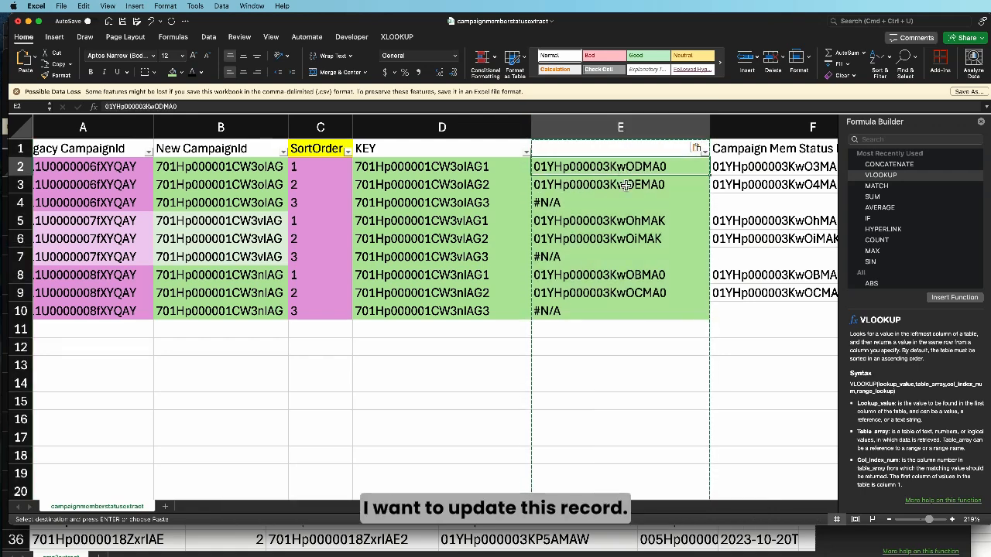
Compare the looked-up status IDs in rows 2 and 3 with the Label values on the same rows
left_click(625, 184)
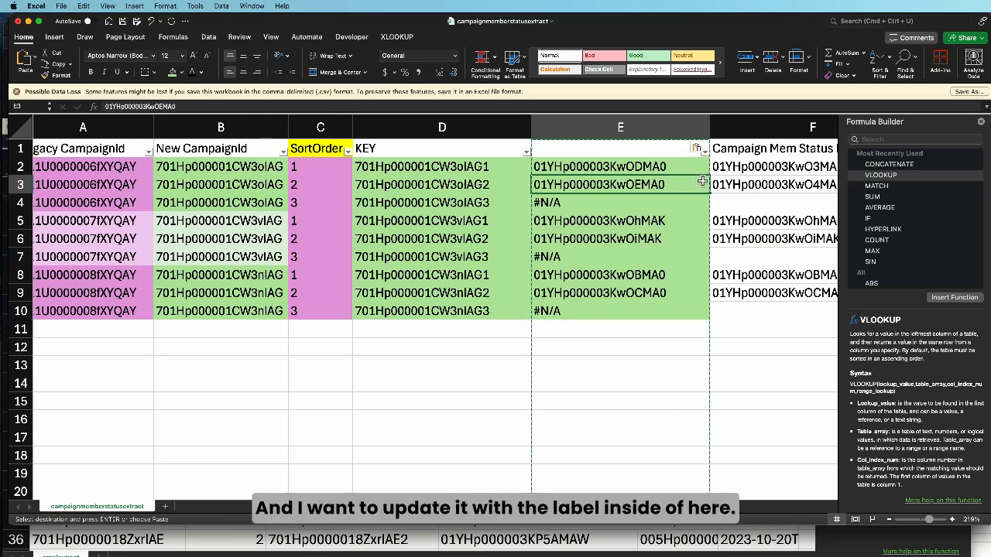
scroll(611, 185, "right", 10)
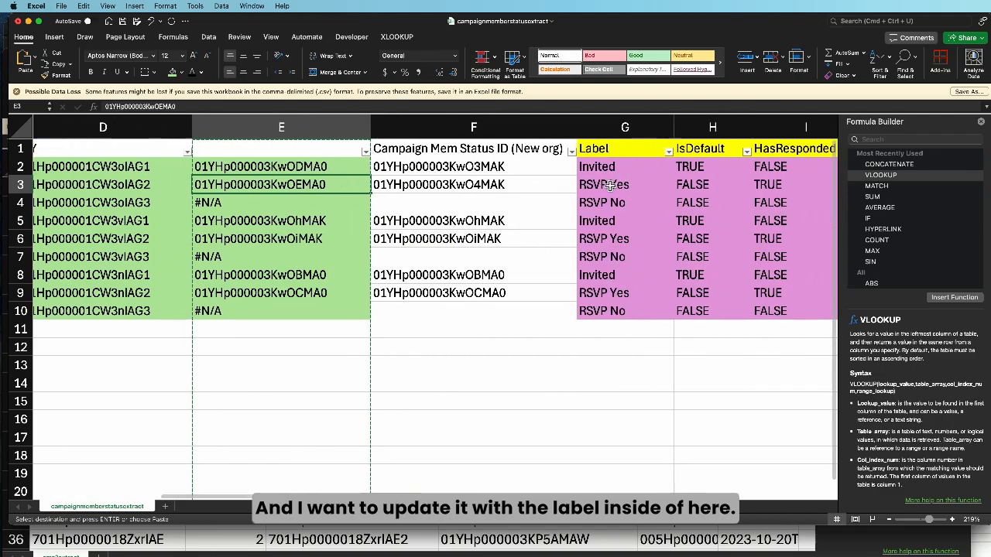
left_click(430, 172)
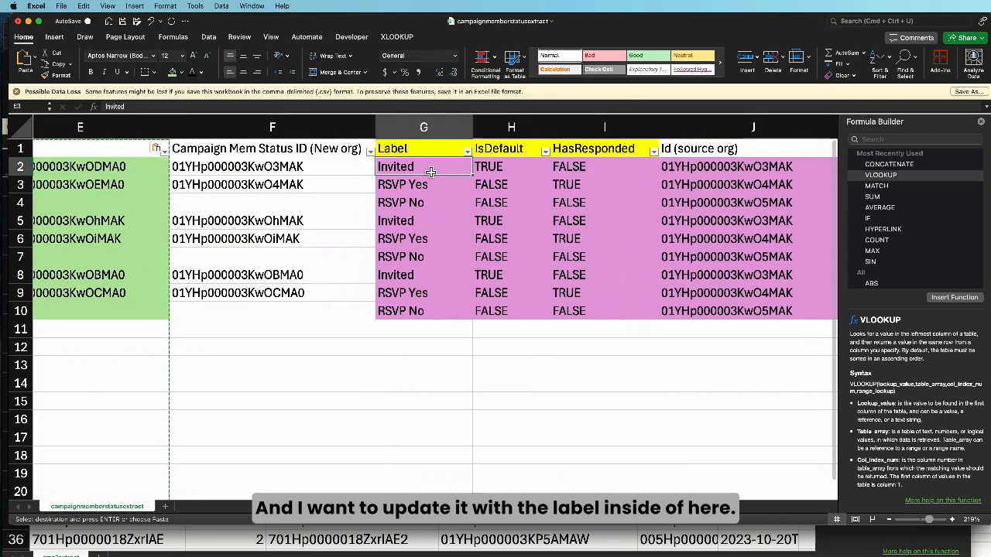
mouse_move(431, 183)
left_mouse_down()
mouse_move(431, 203)
mouse_move(431, 185)
left_mouse_up()
scroll(330, 190, "left", 5)
scroll(331, 190, "left", 5)
Copy the status ID from E2, switch to Chrome, cancel the Responded status edit, and open that ID's record in Salesforce
left_click(597, 175)
key("super+c")
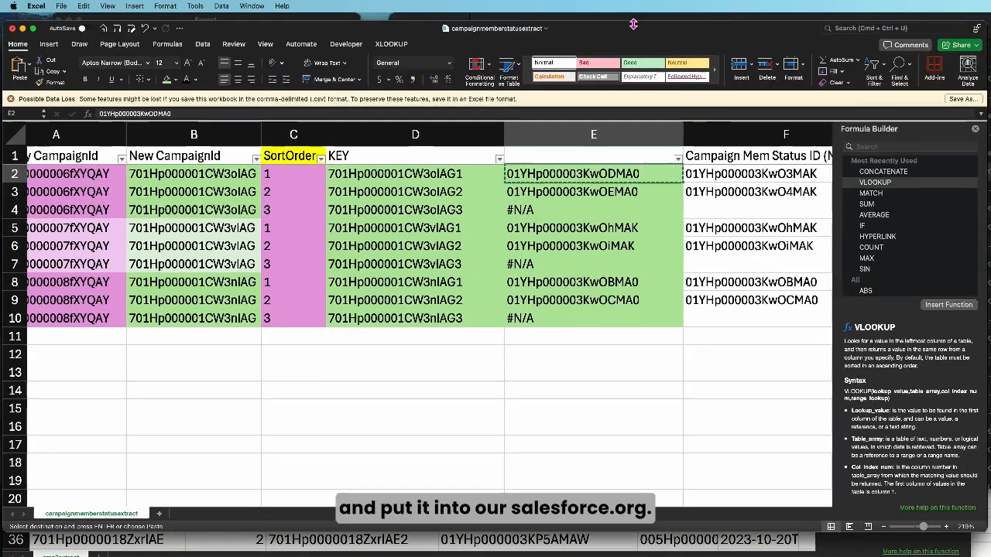
mouse_move(637, 25)
left_mouse_down()
mouse_move(631, 114)
mouse_move(630, 37)
left_mouse_up()
key("super+Tab")
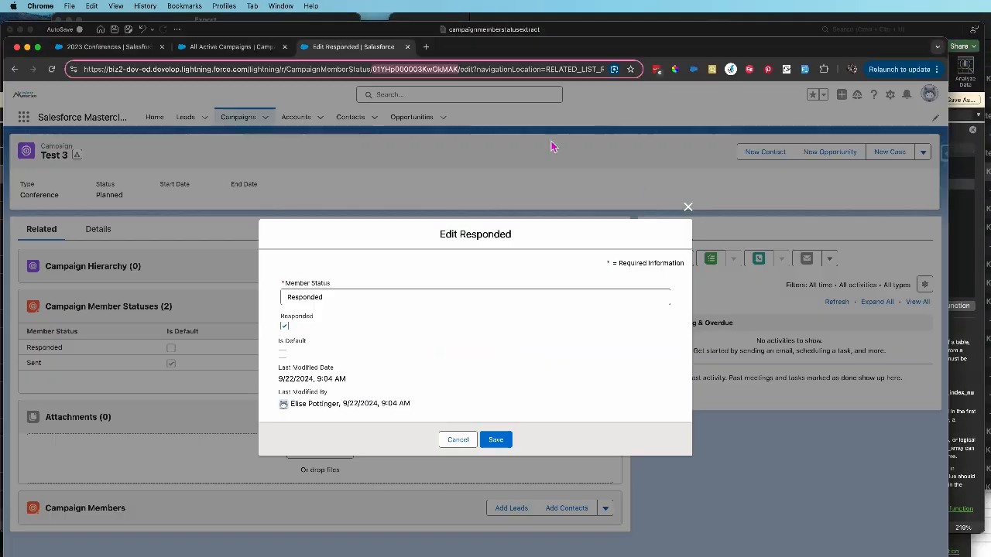
left_click(385, 70)
left_click(458, 440)
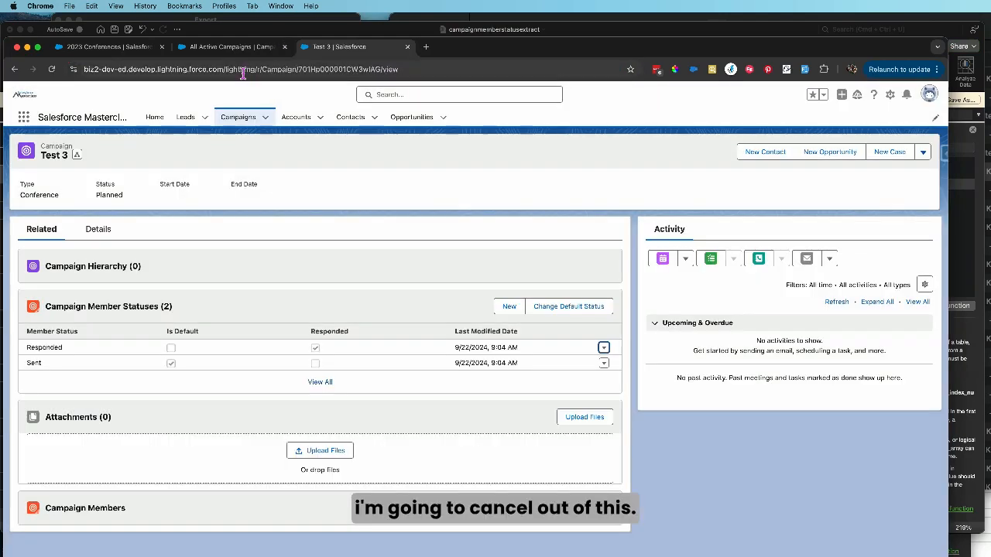
left_click(232, 71)
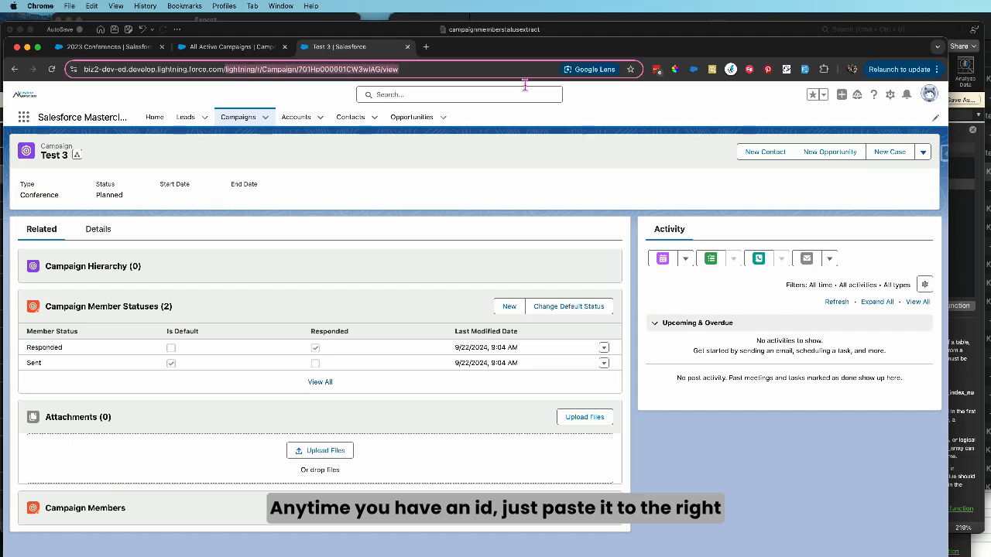
key("super+v")
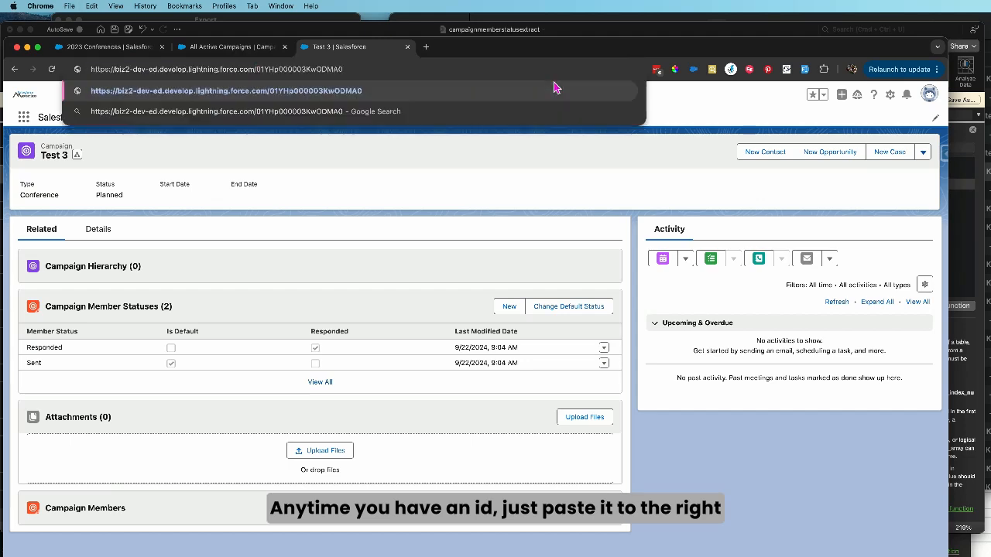
key("Return")
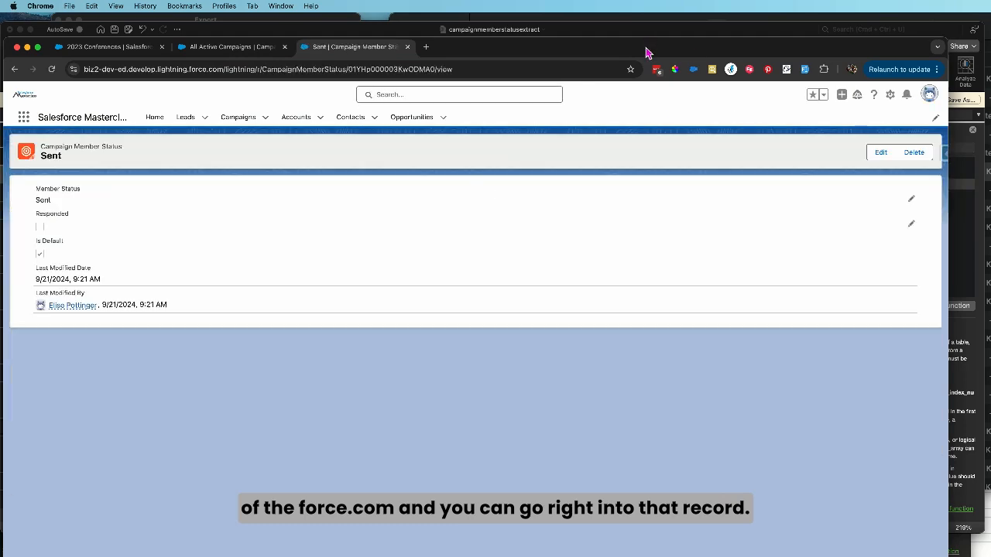
left_click_drag(647, 53, 787, 37)
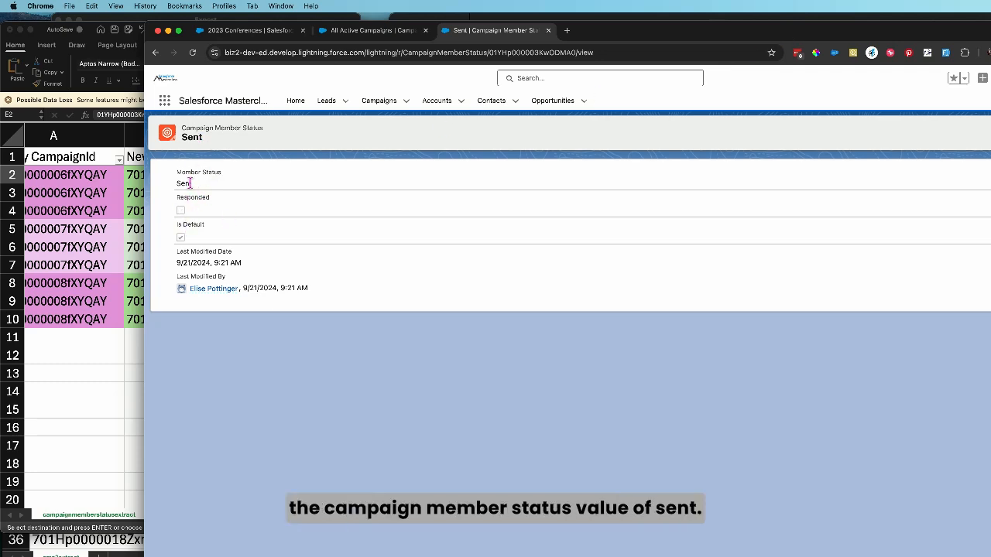
Copy the new CampaignId from B2 in the Excel sheet and open that campaign's record in Salesforce by its ID
left_click(100, 247)
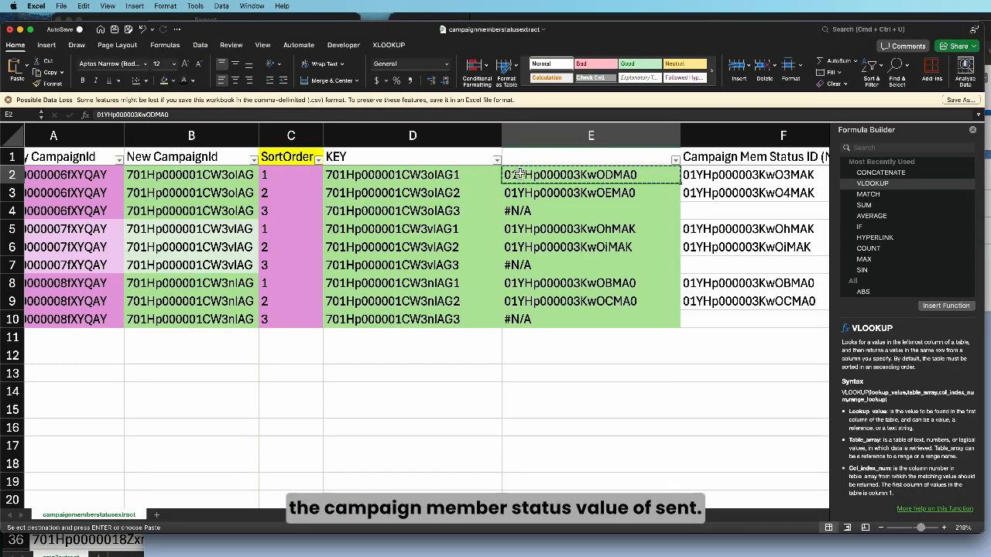
left_click(467, 178)
left_click(185, 178)
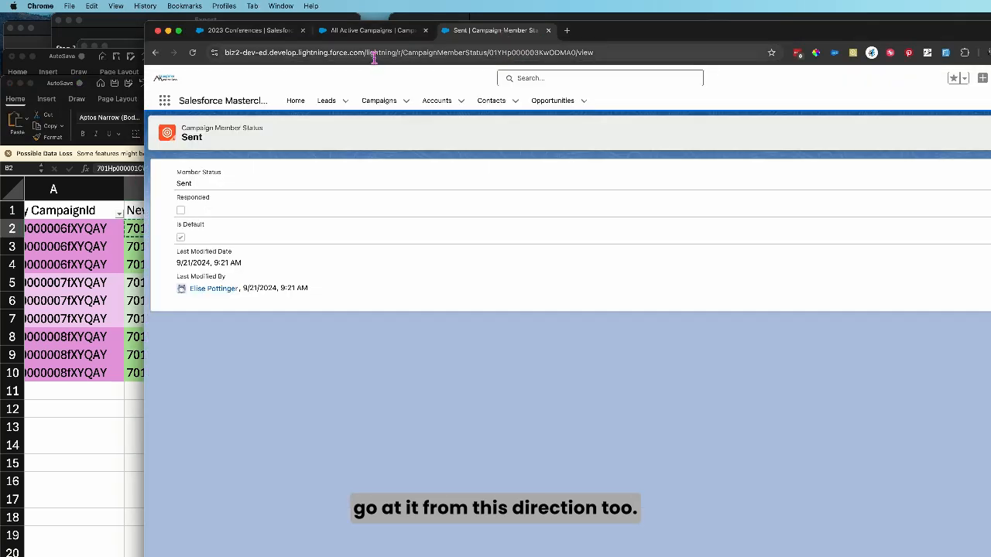
left_click_drag(374, 54, 687, 55)
key("BackSpace")
key("ctrl+v")
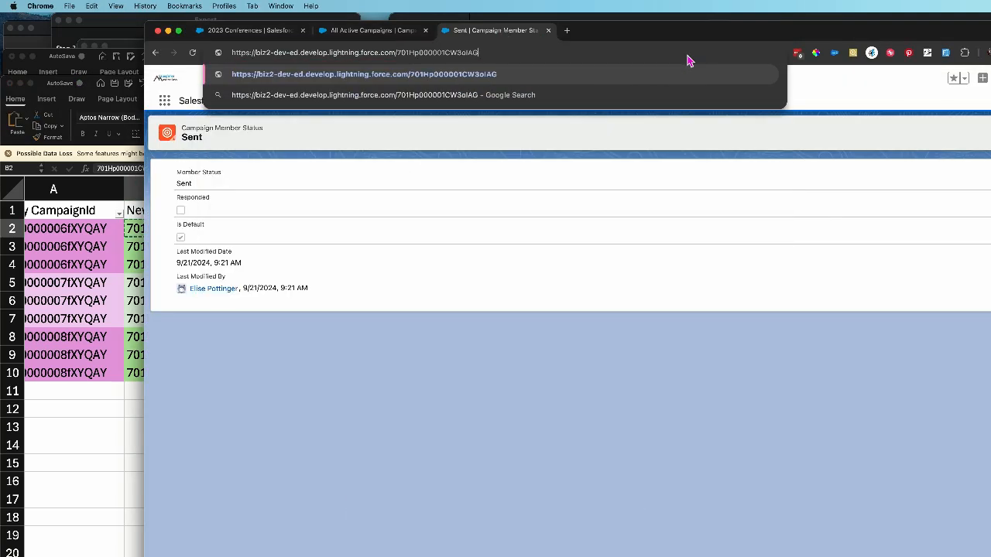
key("Return")
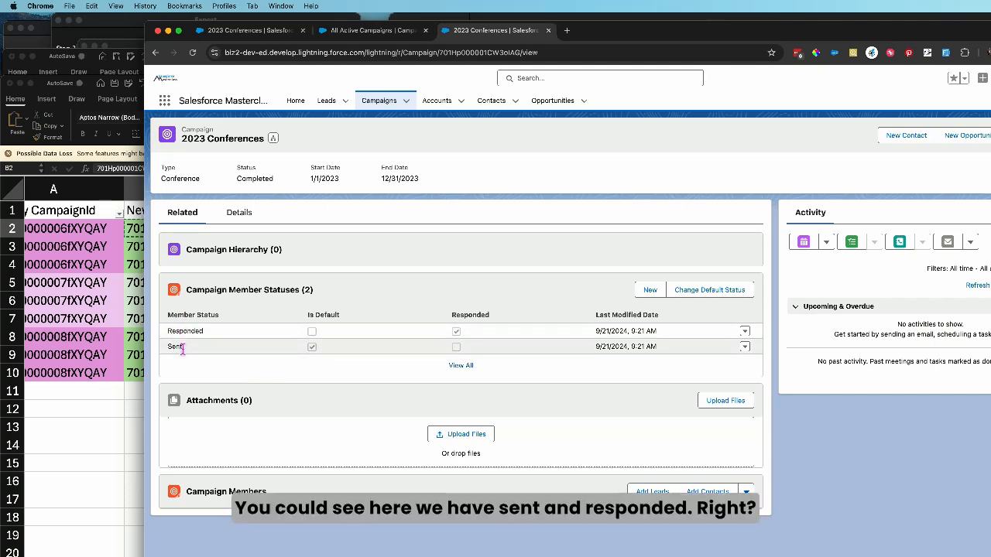
Open the campaign's Sent member status for editing and compare the ID in its URL with cell E2 in Excel
left_click(744, 347)
left_click(743, 326)
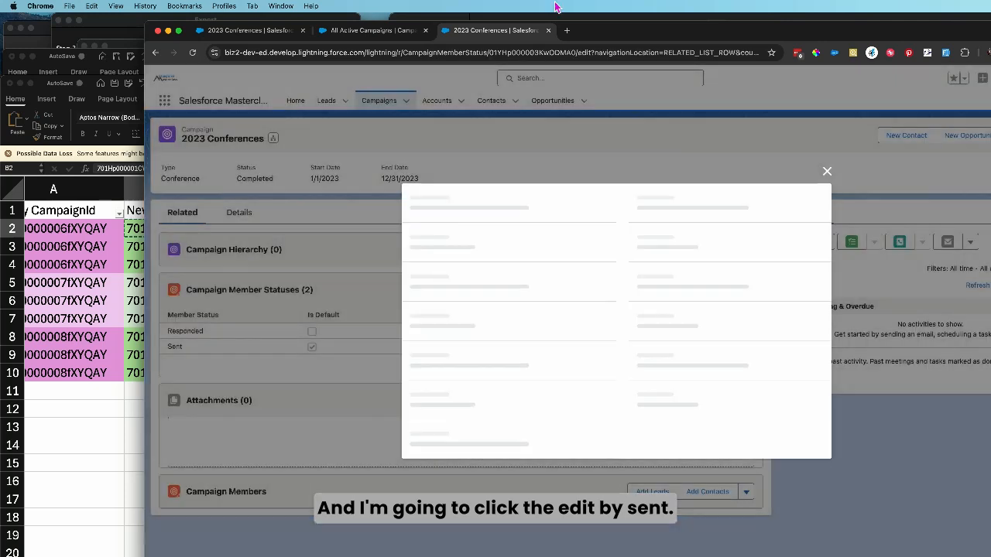
left_click(544, 53)
double_click(544, 53)
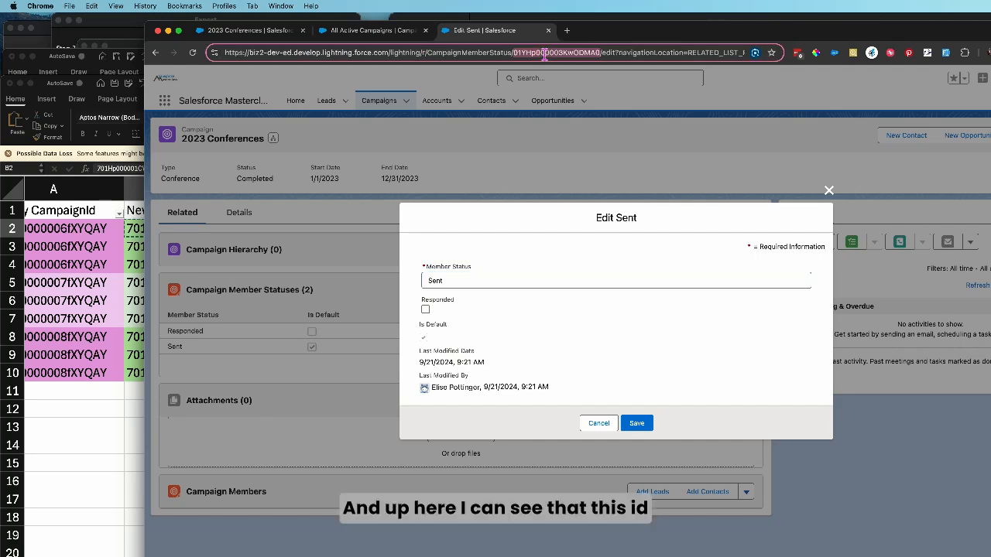
left_click(82, 268)
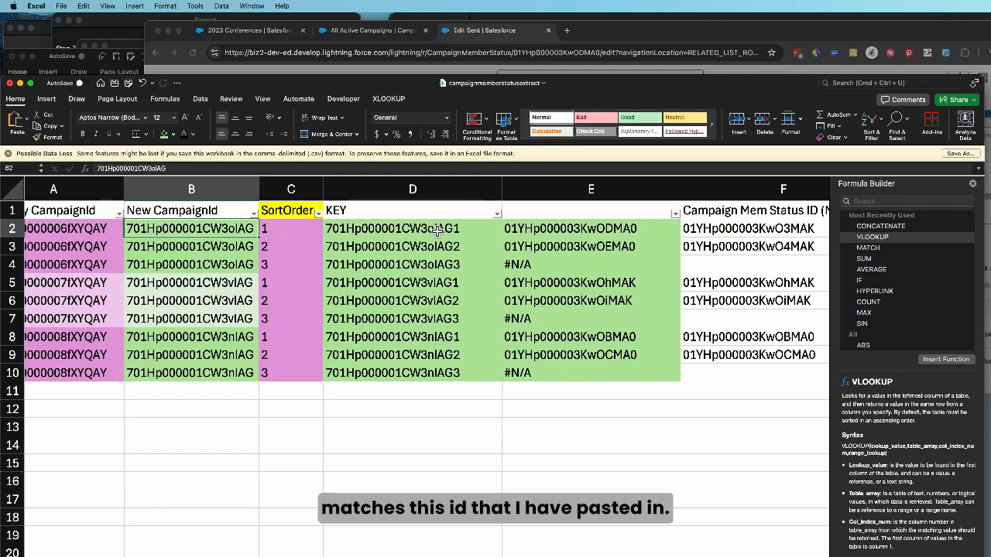
double_click(592, 232)
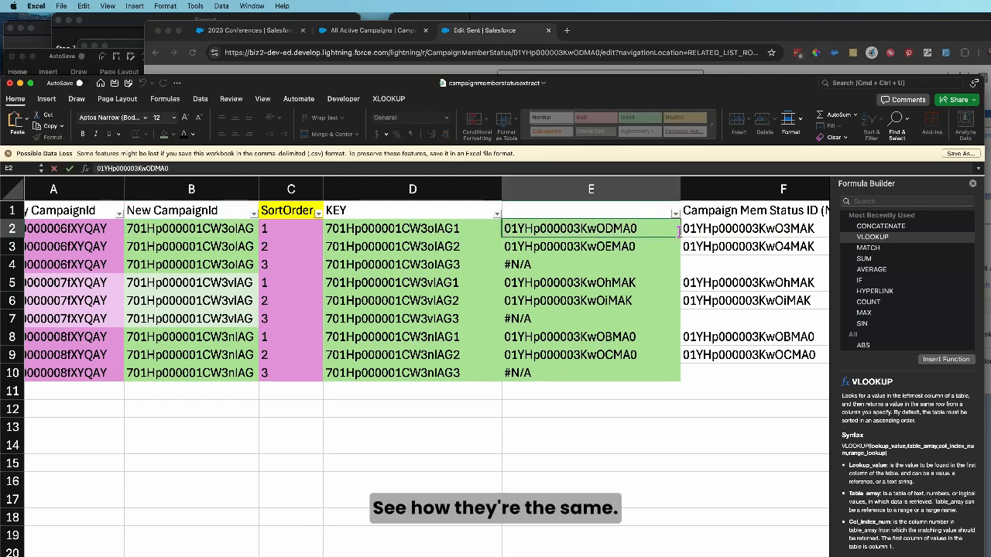
Enter the header Id in cell E1 above the looked-up status IDs
left_click(566, 216)
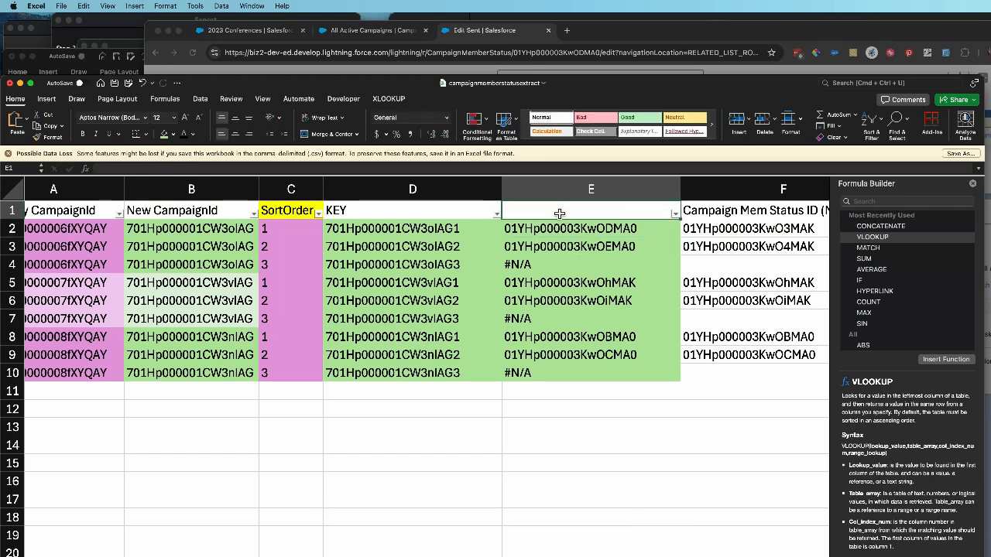
double_click(591, 208)
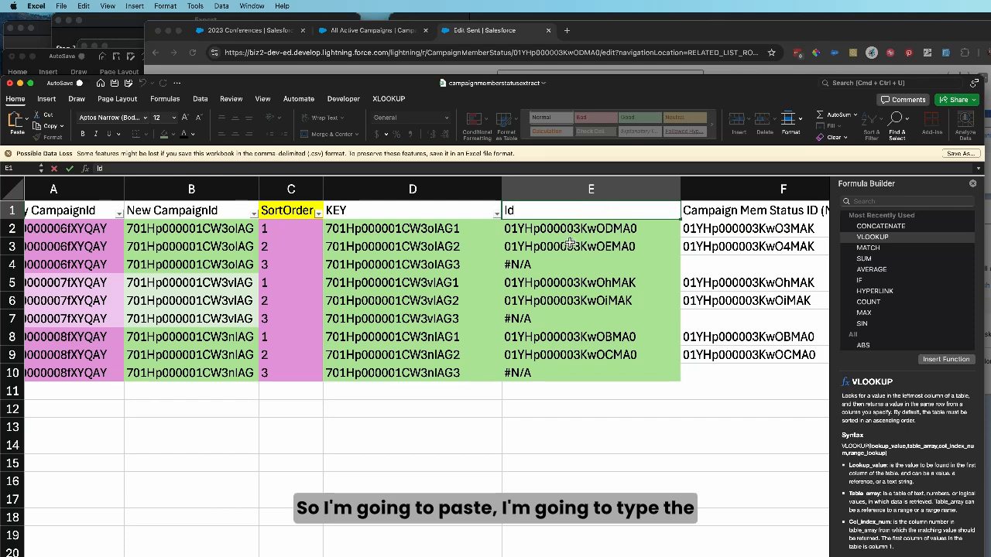
left_click(533, 231)
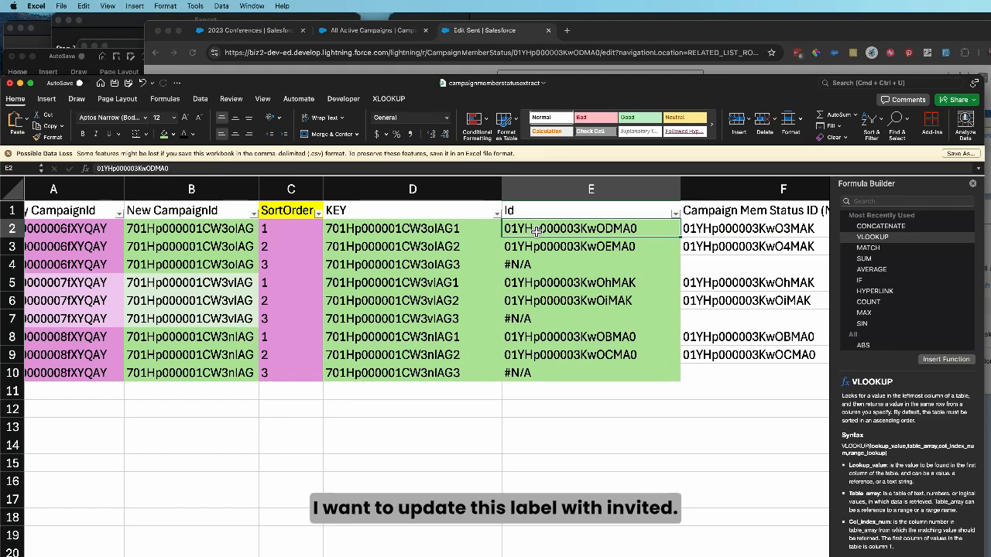
Review which Label value belongs to the Id in row 2 and which to the Id in row 3
scroll(536, 231, "right", 10)
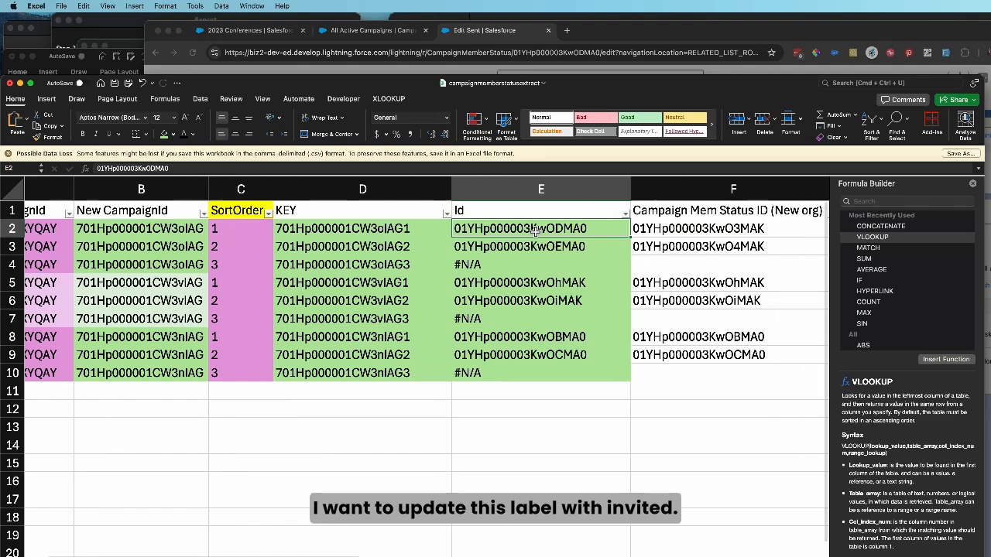
left_click(368, 230)
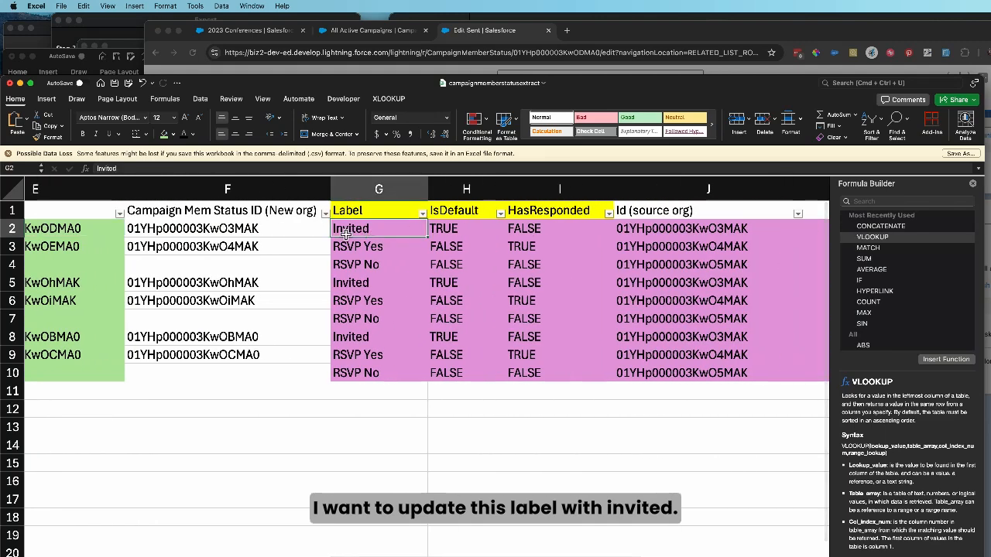
scroll(369, 231, "left", 8)
left_click(517, 246)
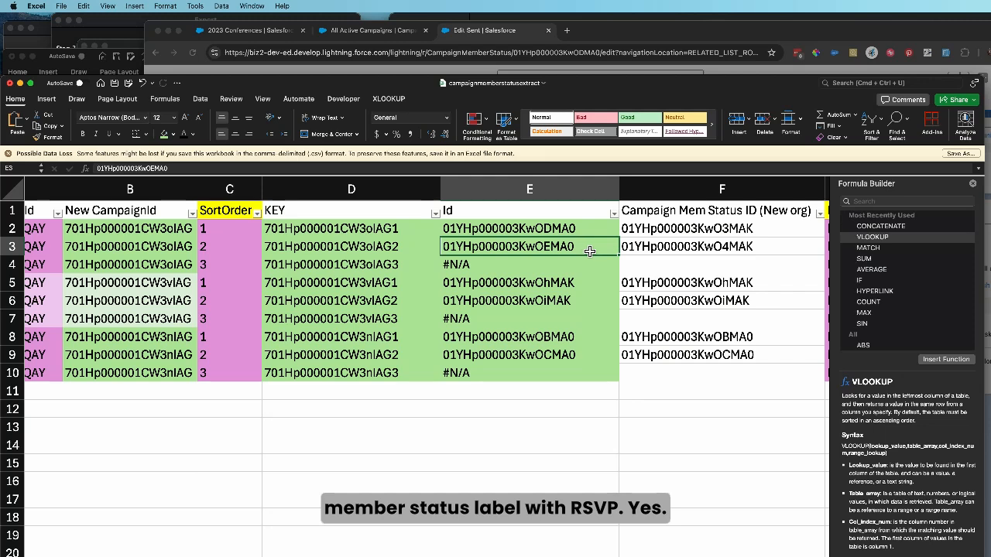
scroll(589, 251, "right", 8)
left_click(458, 249)
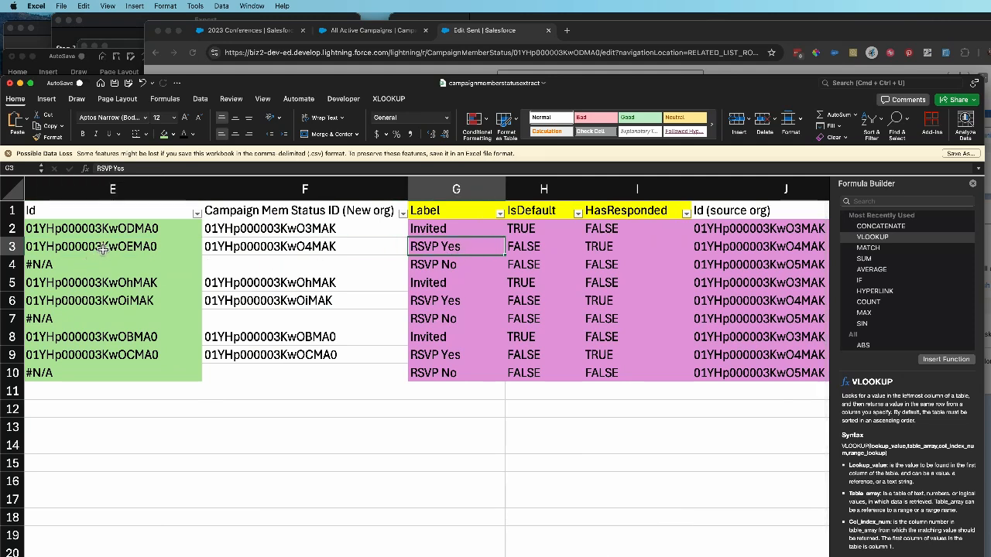
Delete the Campaign Mem Status ID (New org) column and save the campaignmemberstatusextract file
scroll(103, 249, "left", 5)
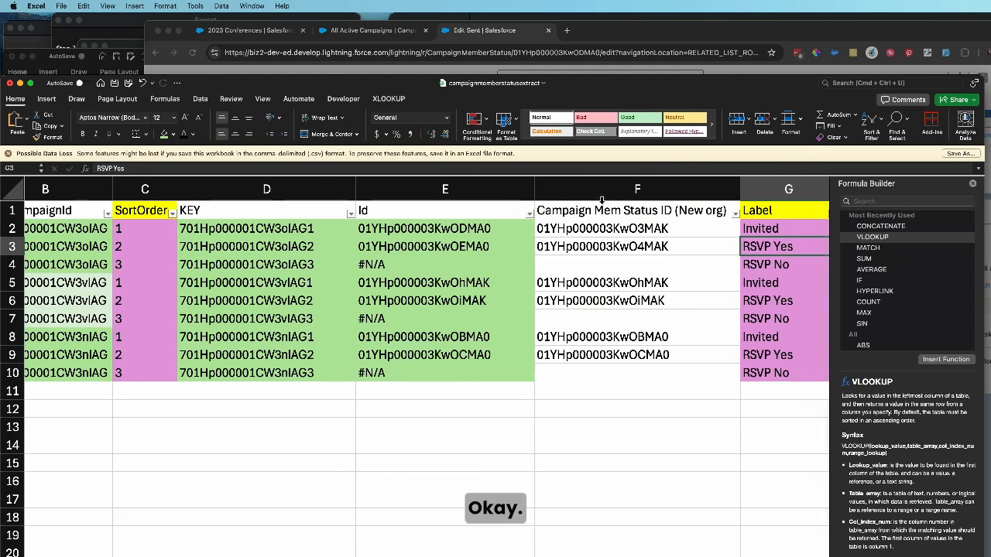
left_click(602, 197)
right_click(603, 195)
key("Return")
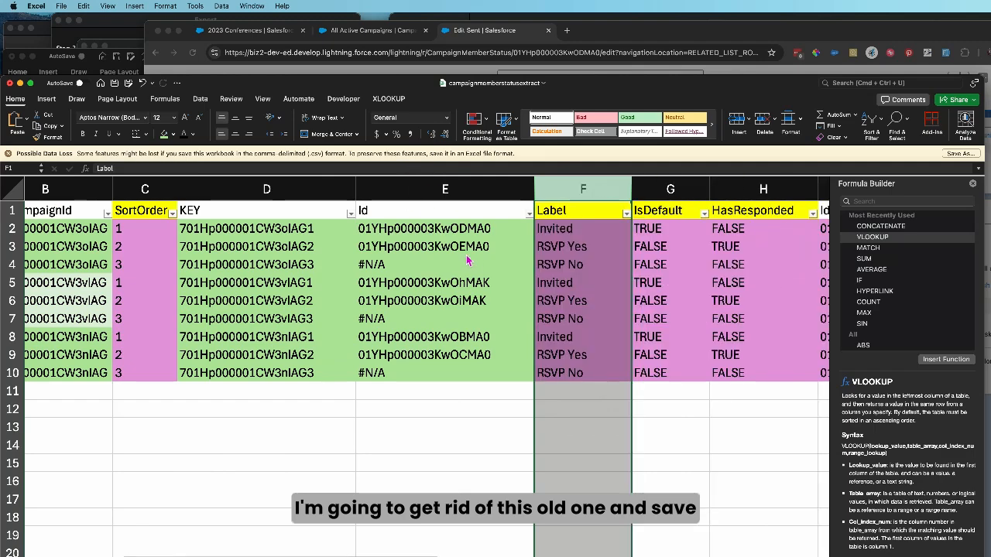
scroll(302, 283, "left", 5)
scroll(186, 277, "right", 1)
scroll(180, 276, "left", 1)
left_click(115, 85)
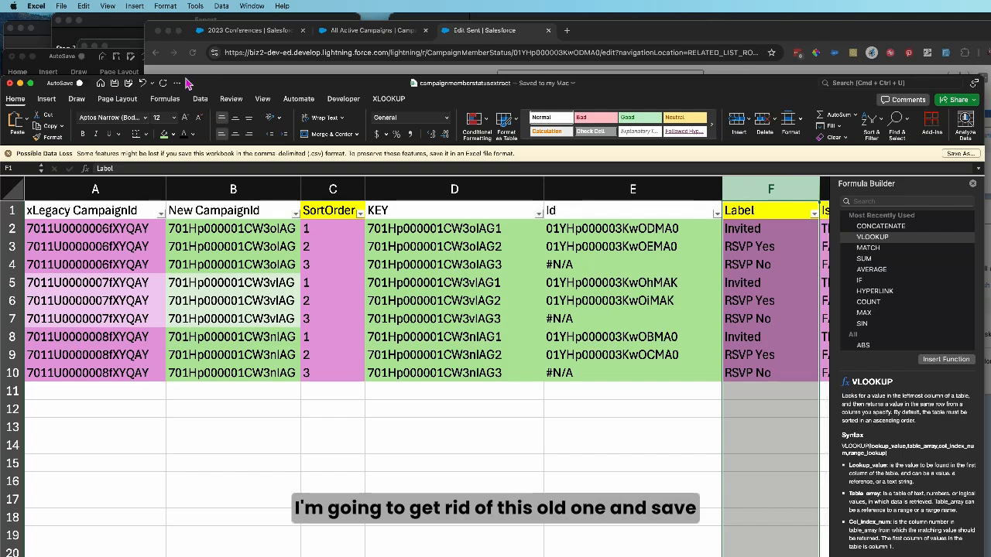
Replace every #N/A in the Id column with a blank using Find & Replace, closing the Formula Builder first
left_click_drag(238, 82, 246, 49)
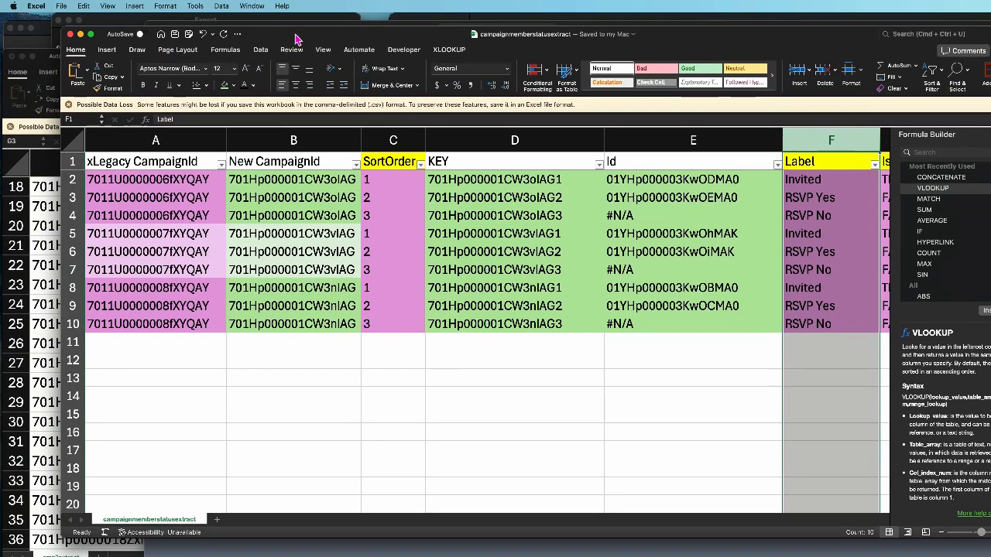
left_click(627, 160)
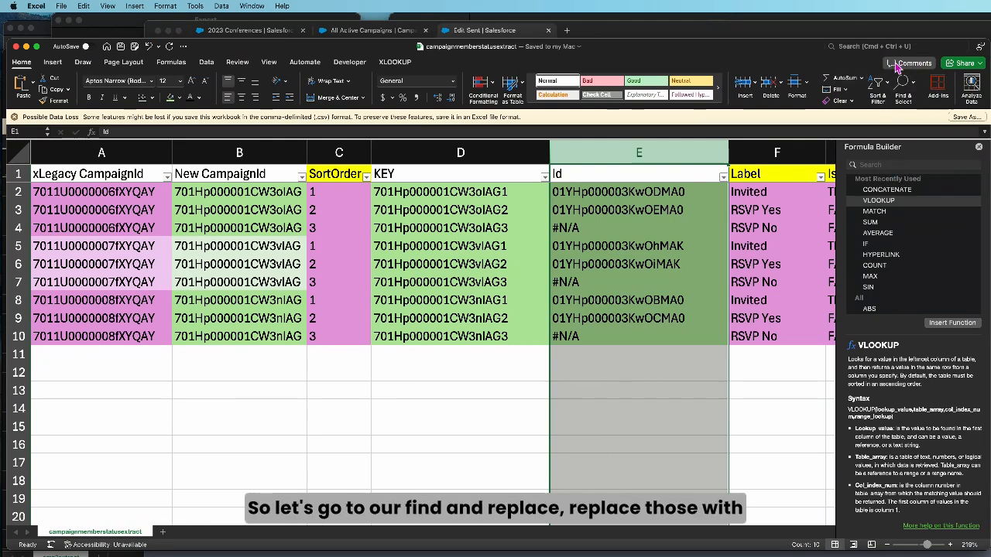
left_click(978, 147)
left_click(874, 46)
left_click(880, 169)
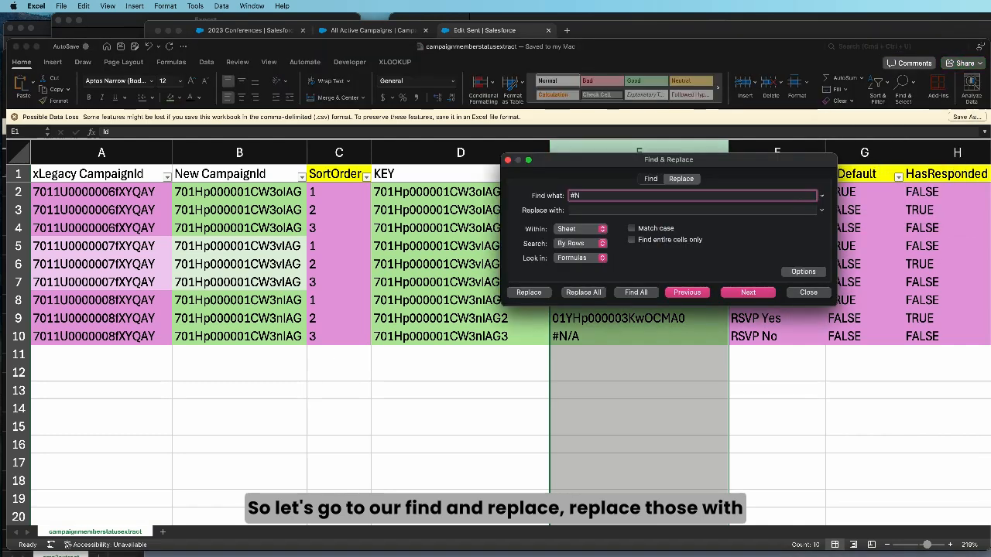
left_click(594, 210)
left_click(583, 292)
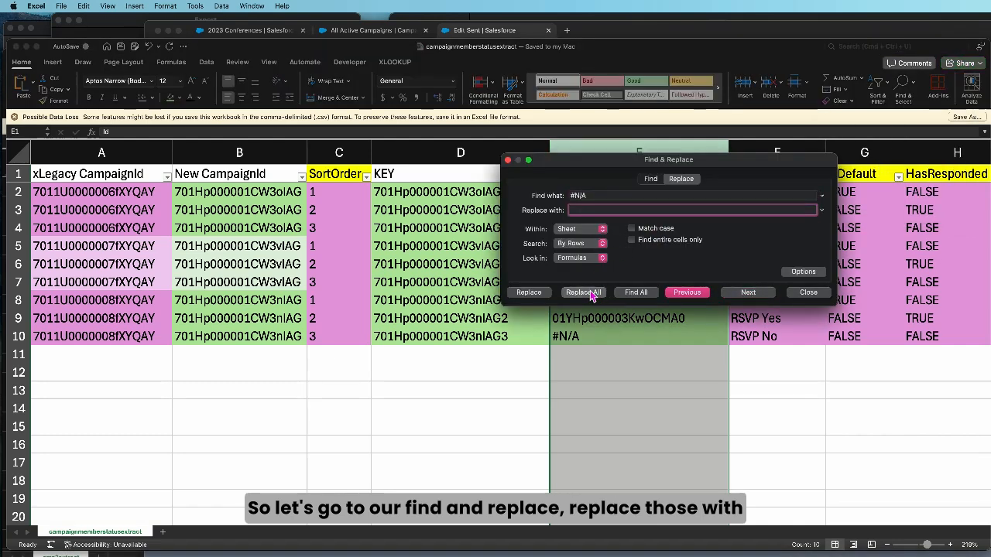
left_click(657, 252)
left_click(813, 295)
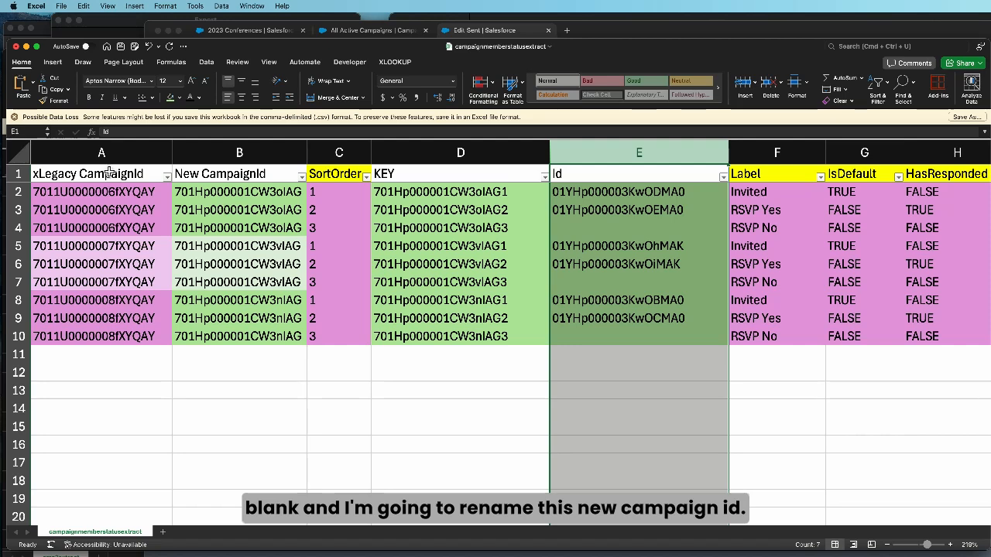
Rename the New CampaignId header in B1 to CampaignId
left_click(226, 177)
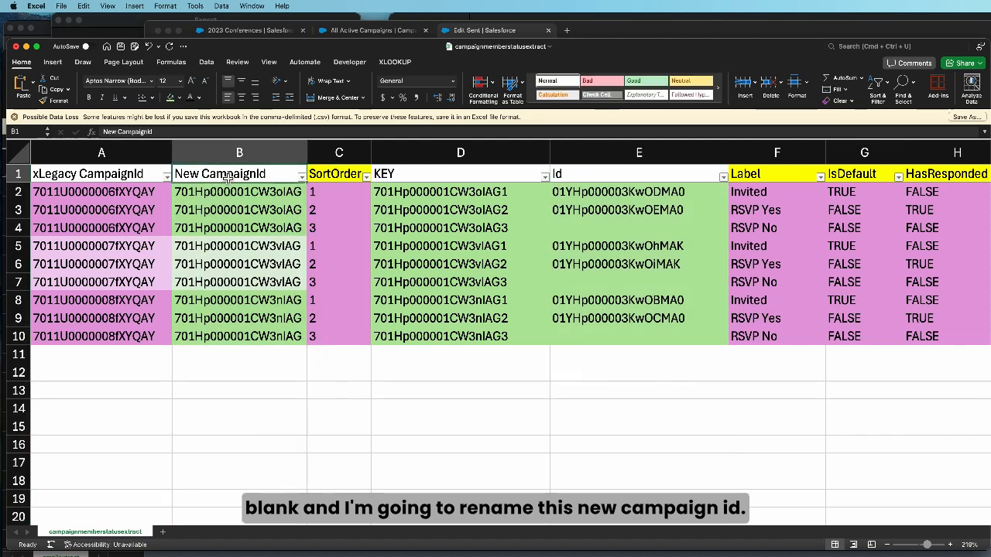
double_click(210, 177)
left_click_drag(200, 177, 171, 176)
key("BackSpace")
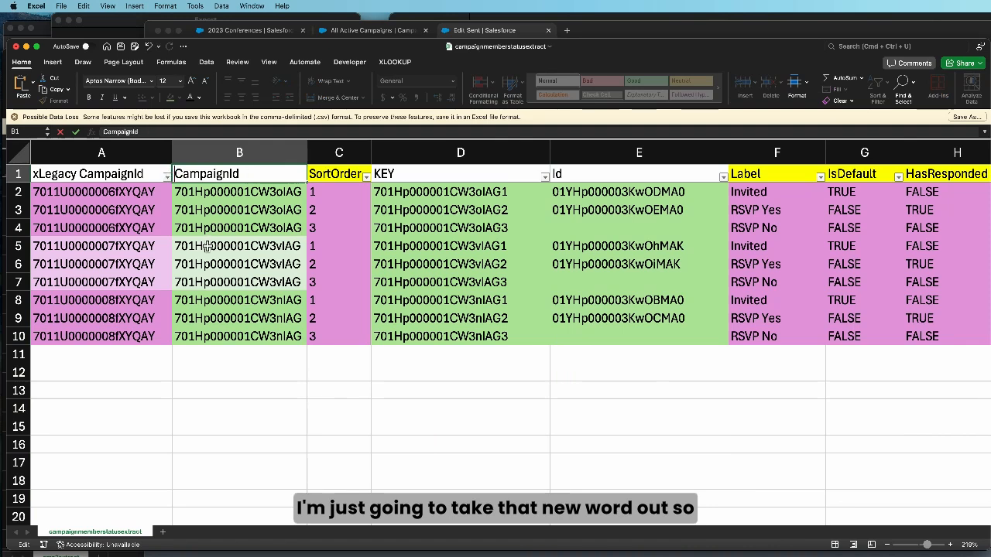
left_click(219, 195)
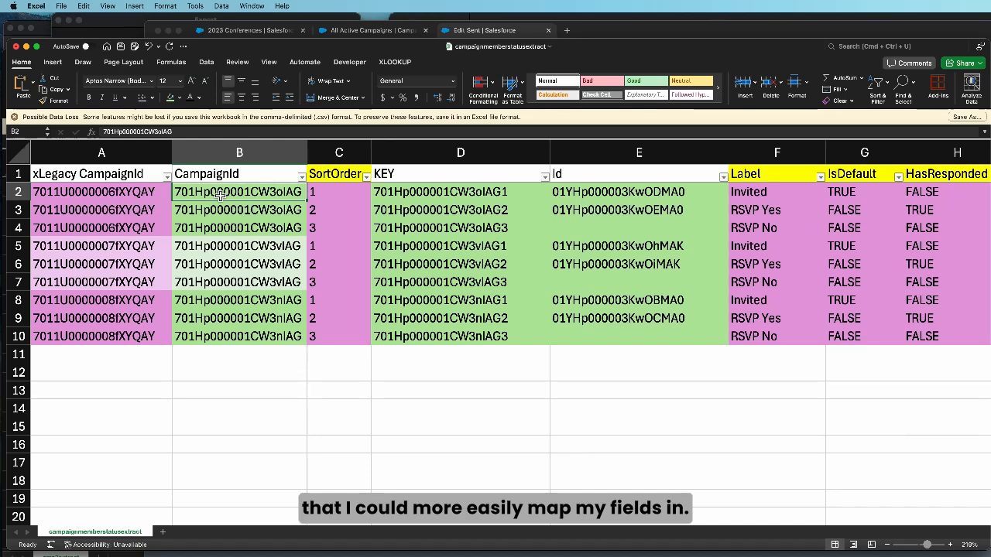
Rename the KEY header in D1 to xKEY
left_click(124, 174)
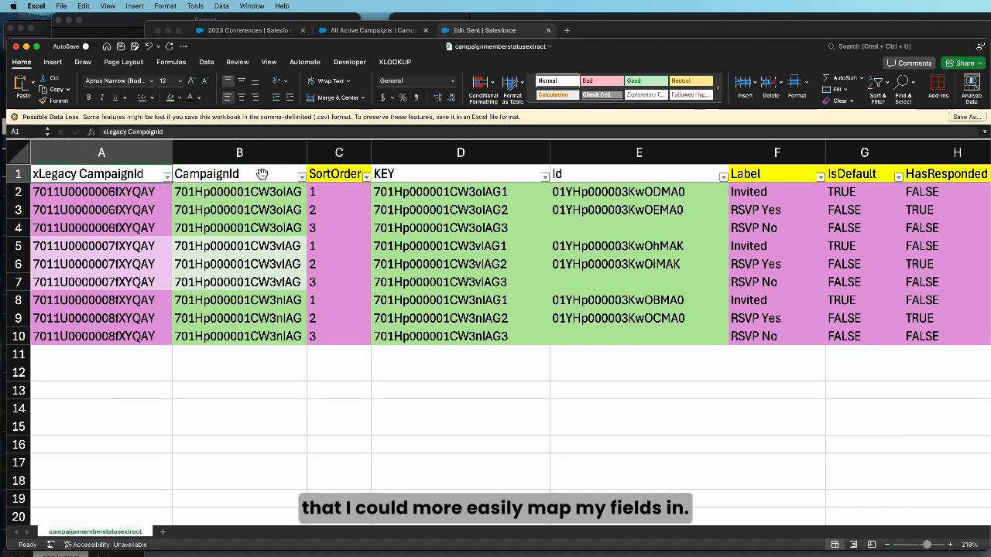
double_click(383, 176)
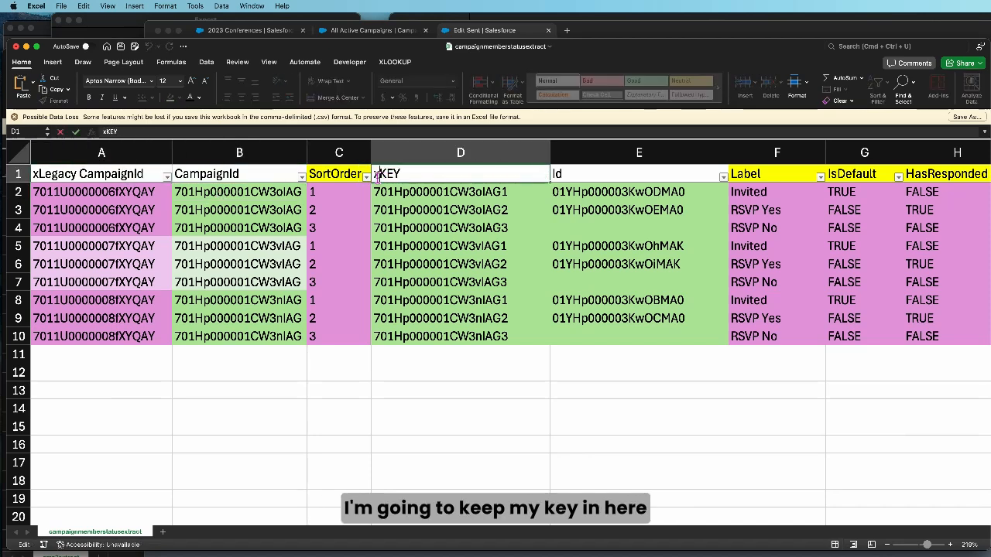
type("x")
key("Tab")
key("Tab")
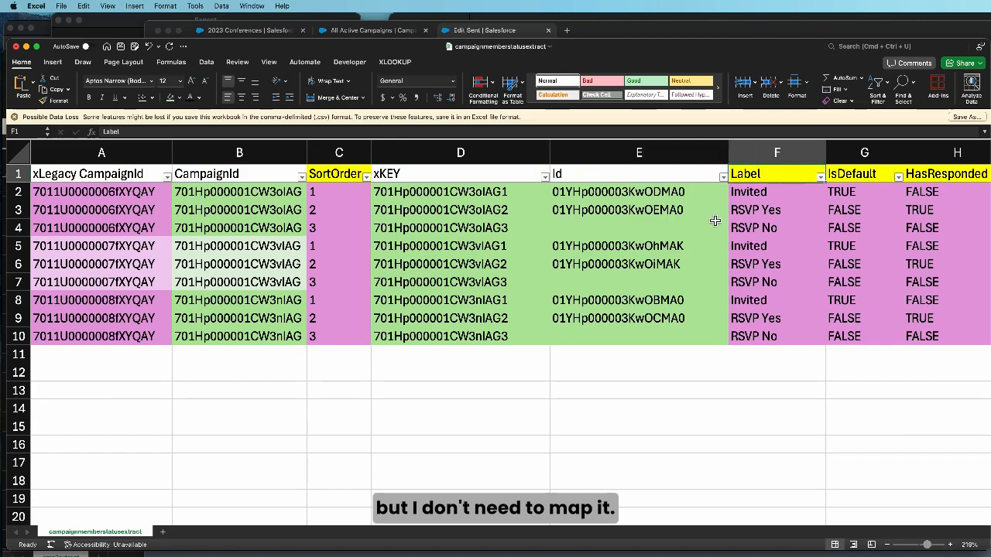
Examine which rows of the Id column hold an Id for updating and which are blank for inserting
scroll(714, 220, "right", 4)
left_click_drag(452, 192, 456, 211)
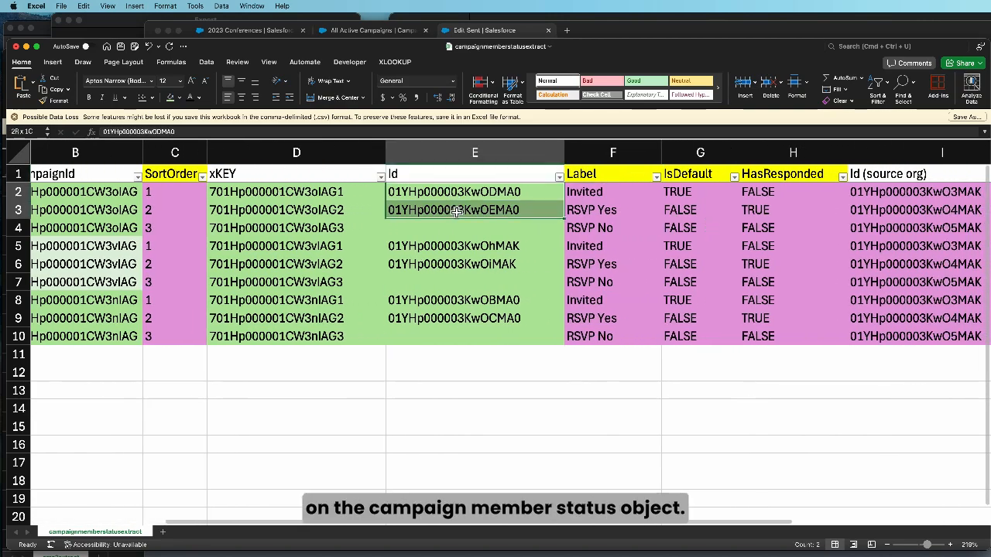
left_click(413, 175)
left_click(416, 193)
left_click_drag(416, 194, 414, 211)
left_click(412, 227)
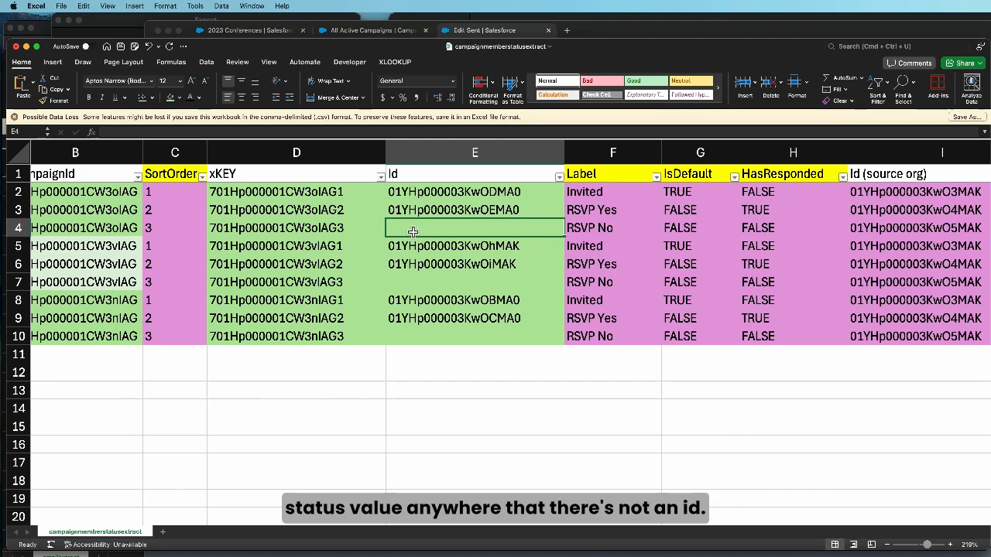
scroll(618, 233, "right", 5)
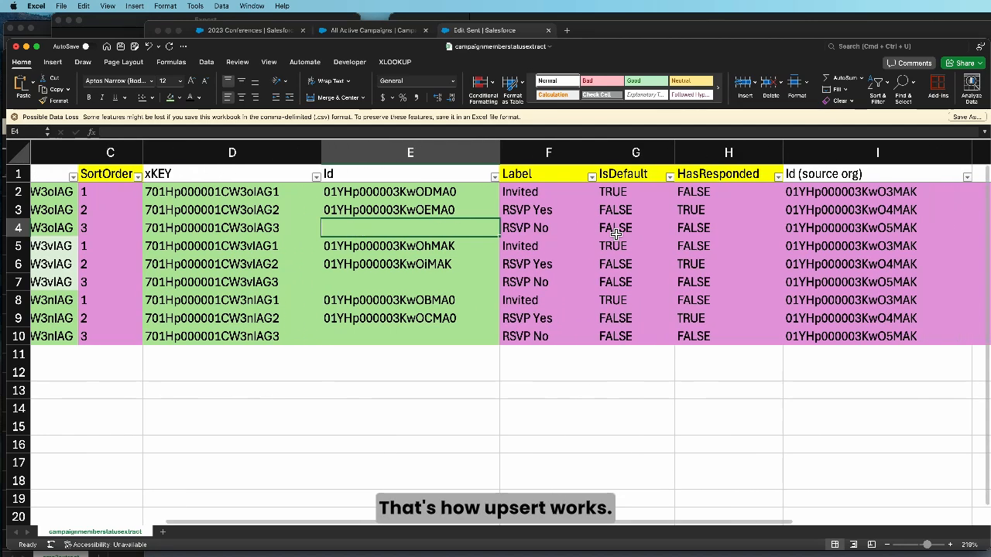
Delete the leftover columns after Id (source org) and save the campaignmemberstatusextract file
scroll(826, 190, "right", 3)
left_click_drag(614, 152, 805, 153)
right_click(701, 192)
left_click(713, 257)
scroll(176, 280, "left", 6)
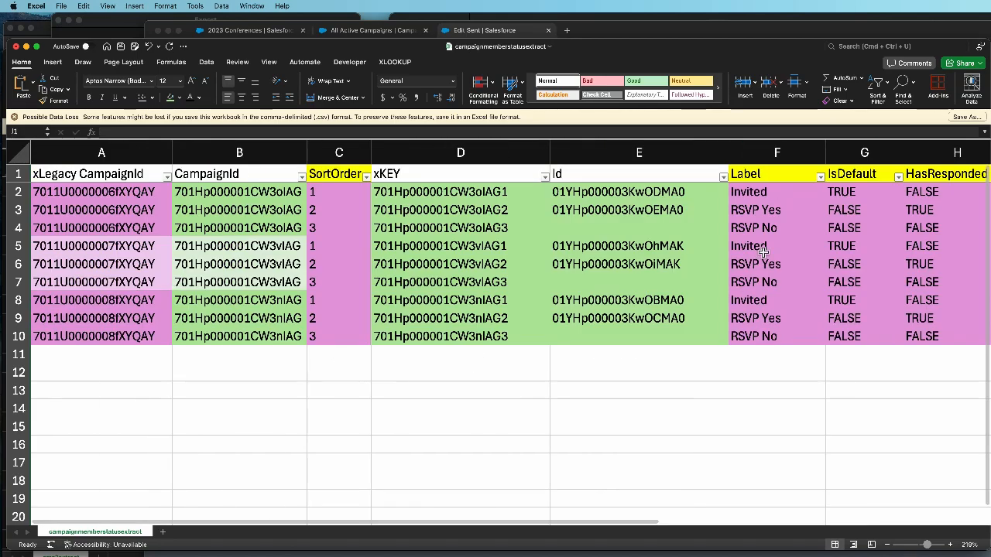
left_click(121, 48)
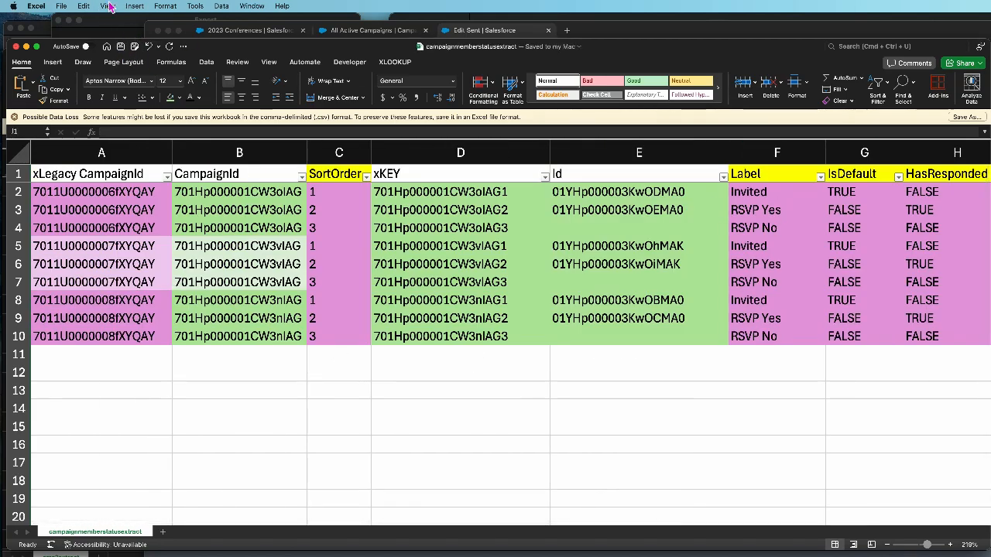
Copy the CampaignId in B2, switch to Chrome, cancel the Edit Sent dialog and open the campaign record with that ID
left_click_drag(241, 50, 246, 86)
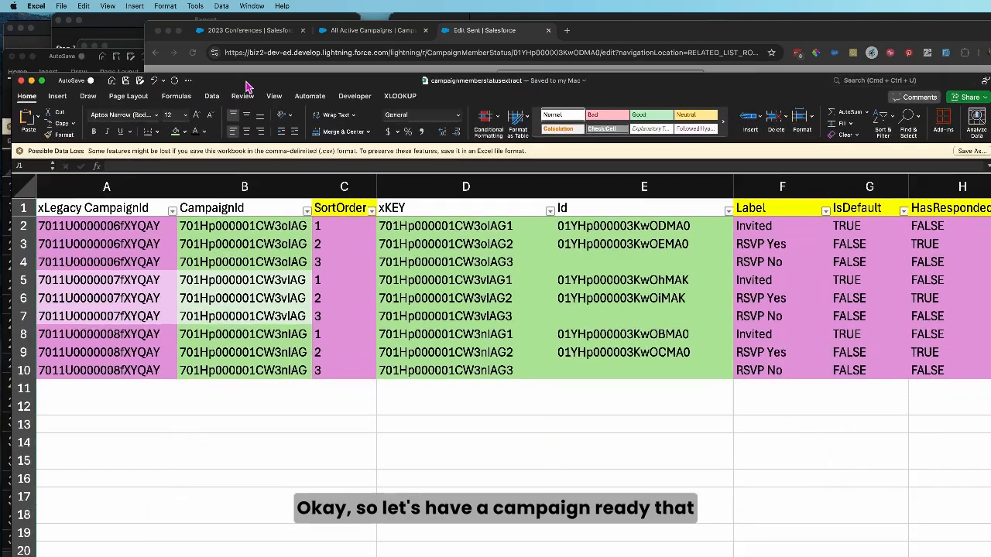
left_click(216, 233)
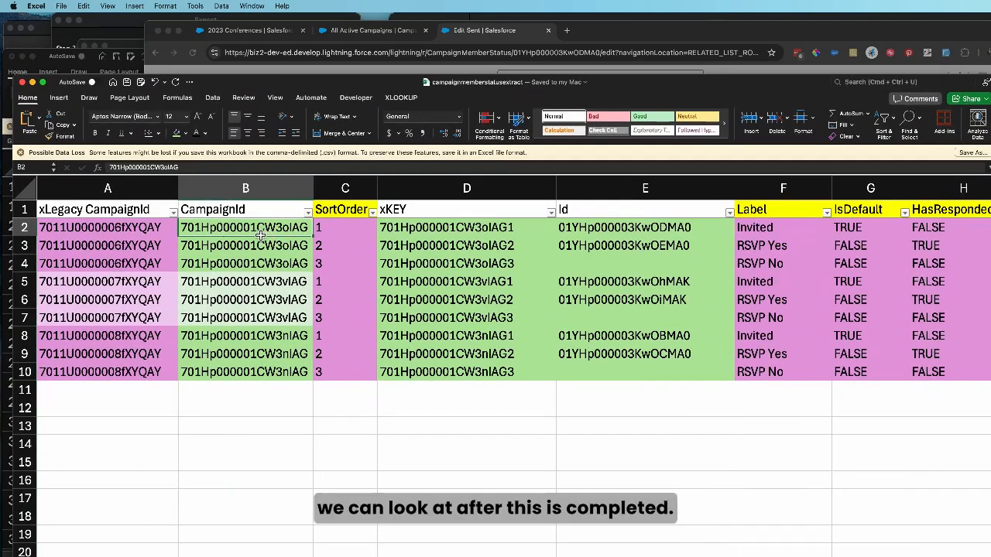
left_click(515, 36)
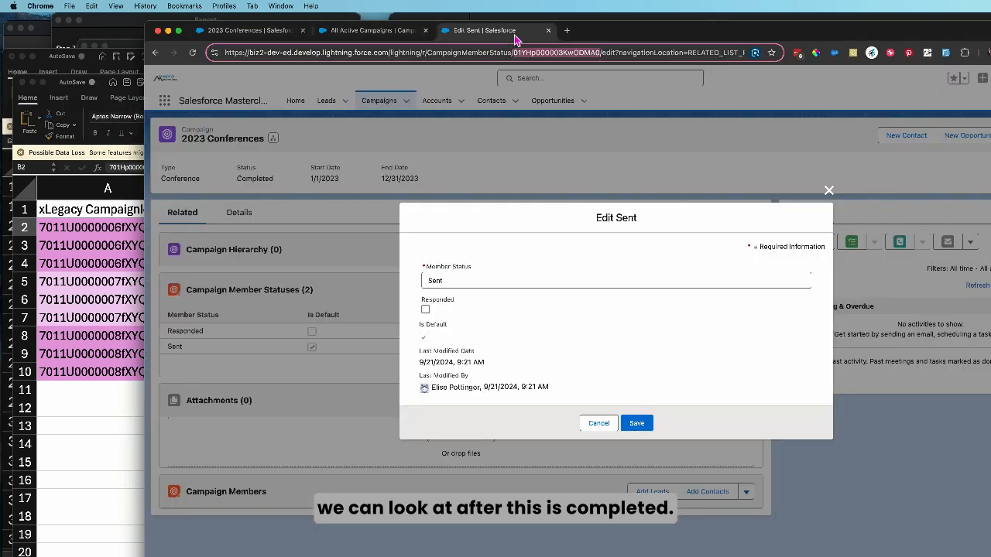
left_click(596, 425)
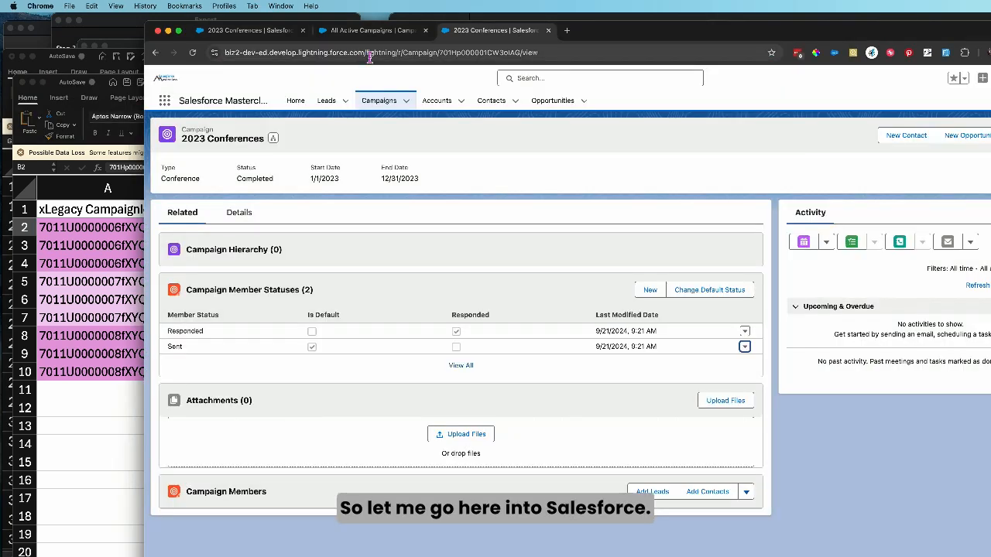
left_click(369, 55)
type("https://biz2-dev-ed.develop.lightning.force.com/701Hp000001CW3oIAG")
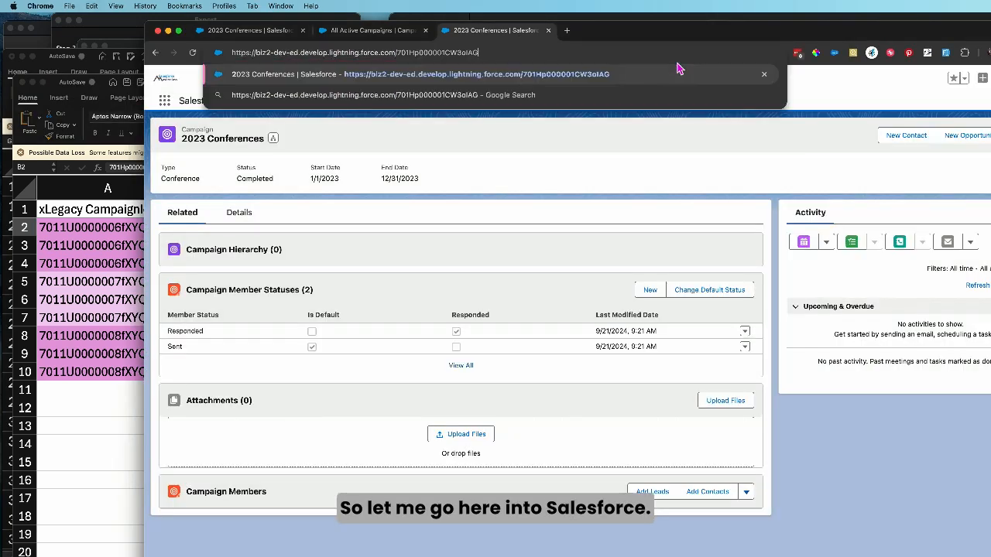
key("Return")
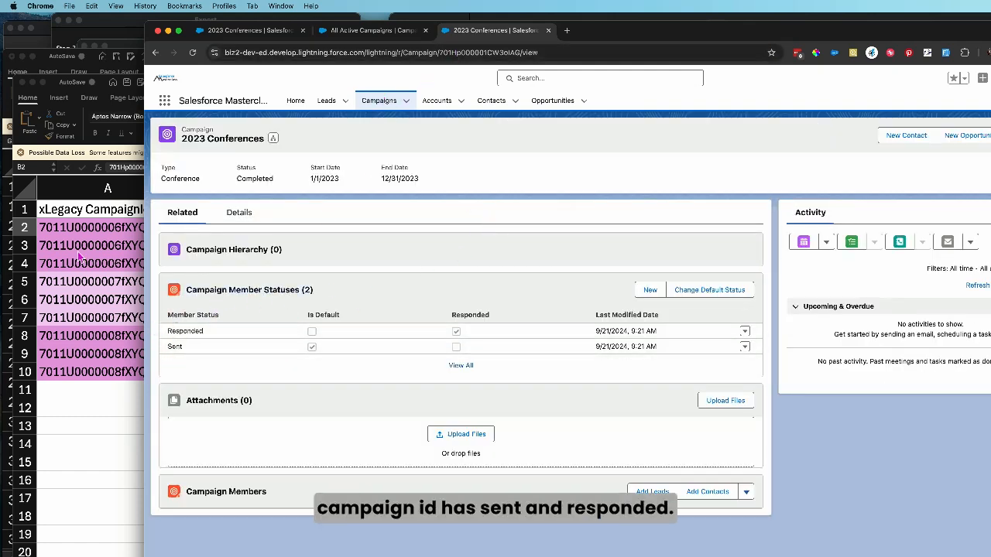
Switch to Data Loader, dismiss the finished export, and start an Upsert on the Campaign Member Status (CampaignMemberStatus) object from all Salesforce objects
left_click(77, 226)
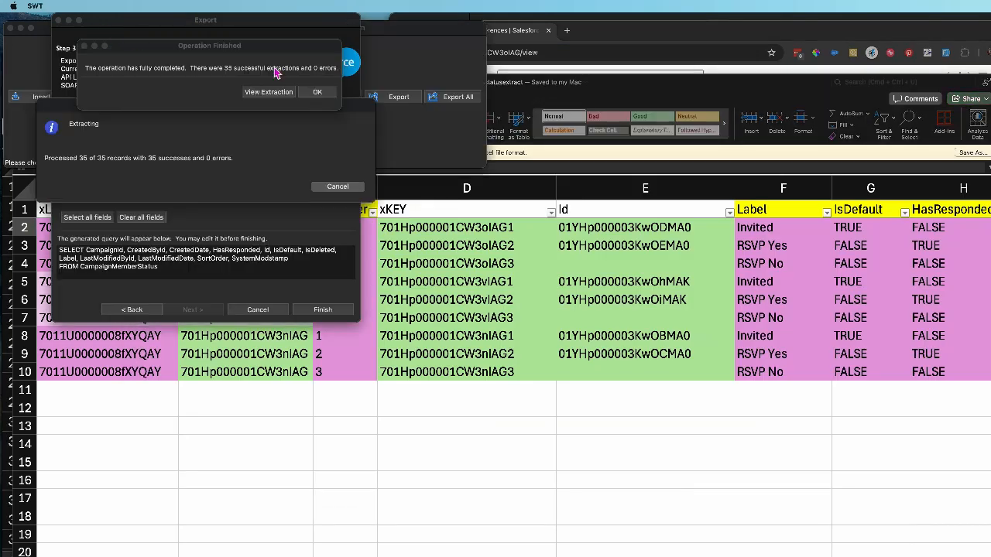
left_click(318, 93)
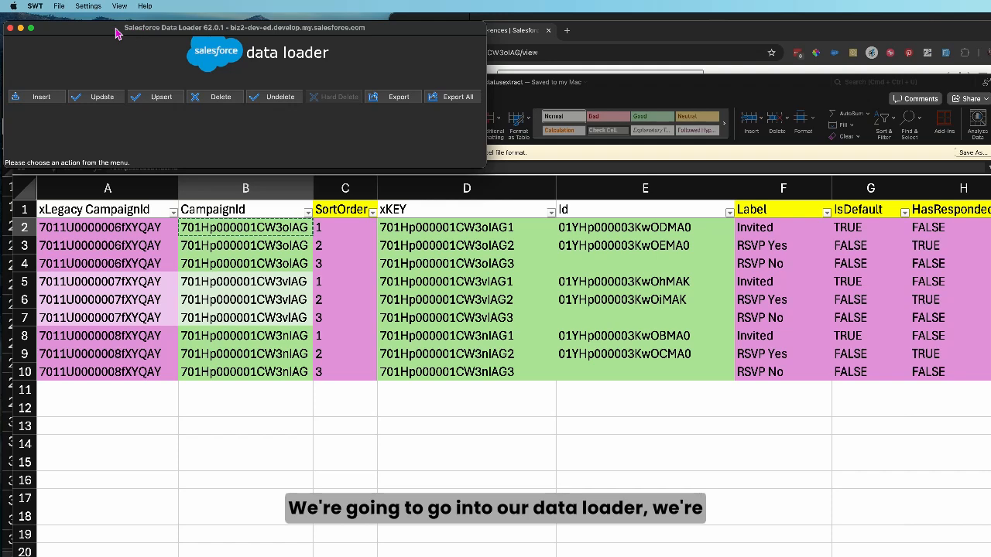
left_click(157, 97)
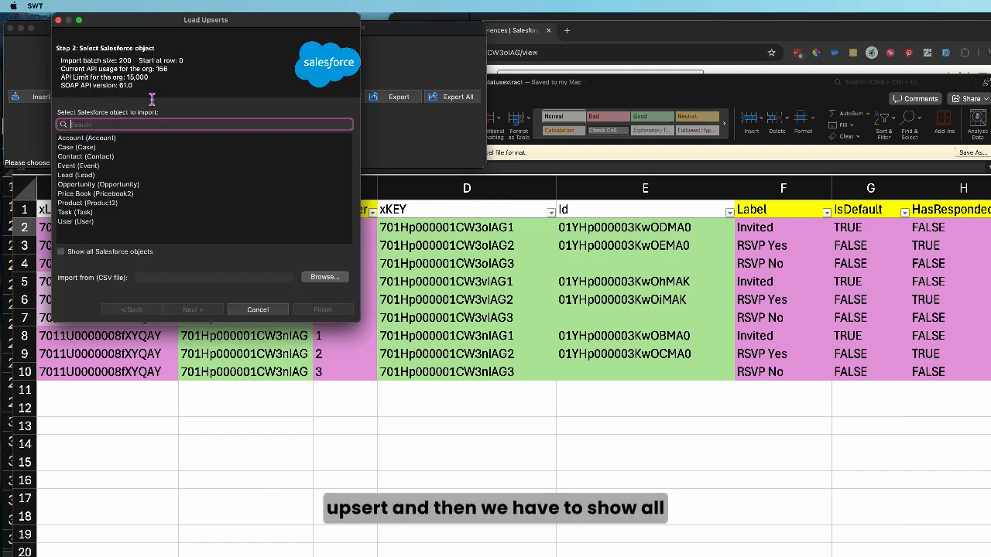
left_click(61, 251)
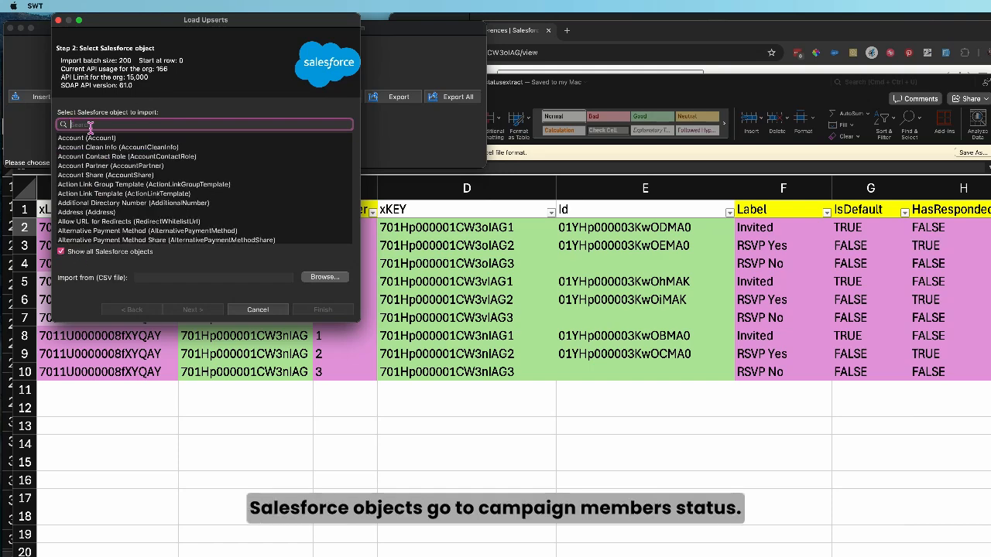
type("campa")
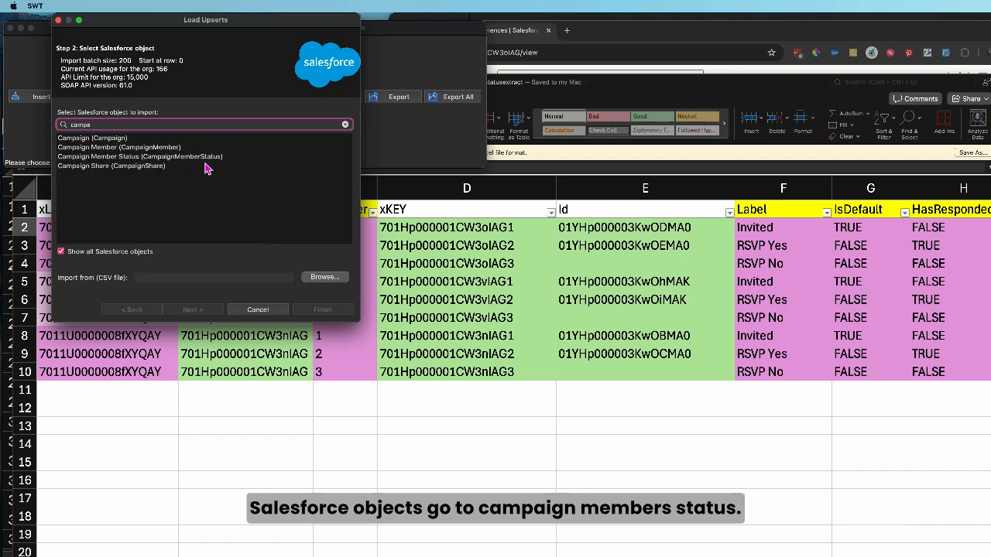
left_click(207, 157)
Load campaignmemberstatusextract.csv as the upsert source and accept Id as the matching field
left_click(318, 280)
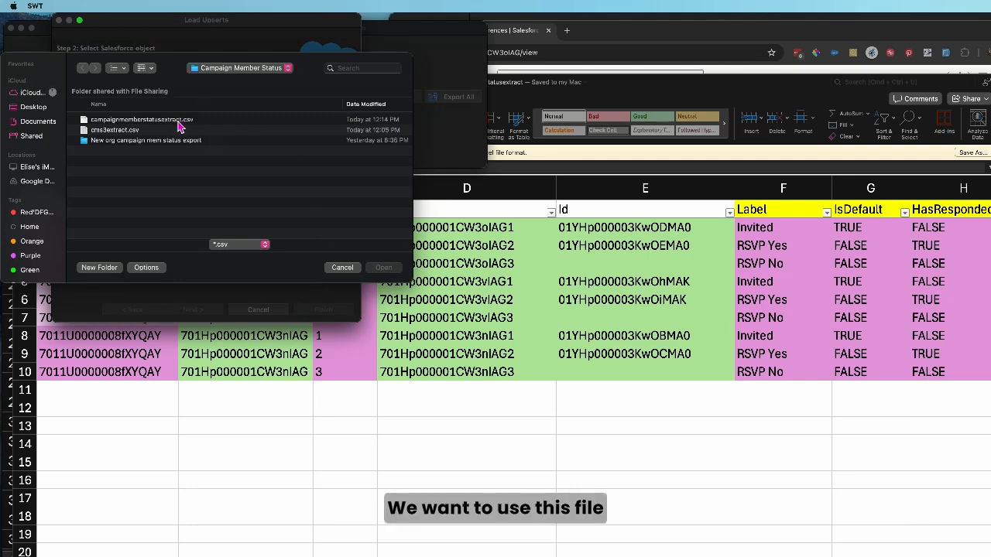
left_click(172, 120)
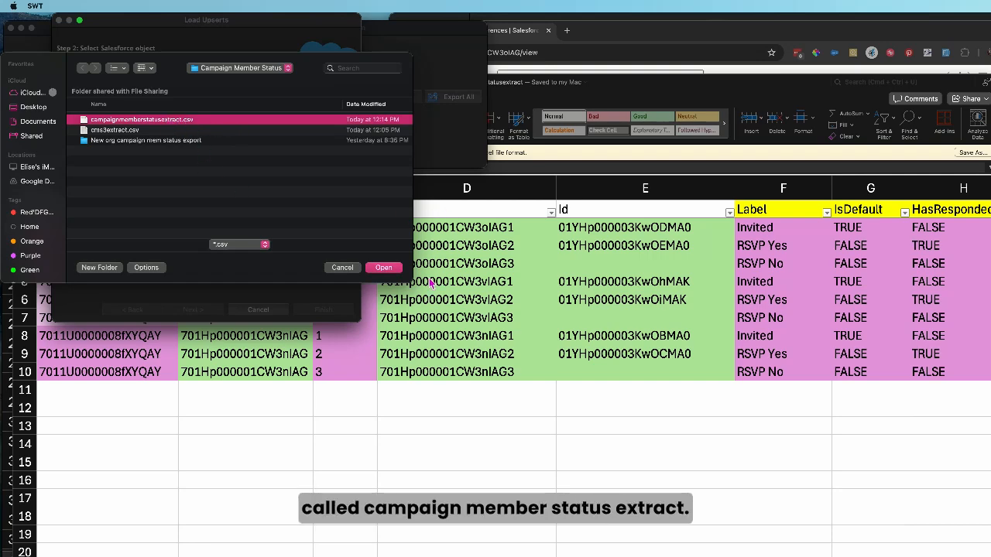
left_click(389, 272)
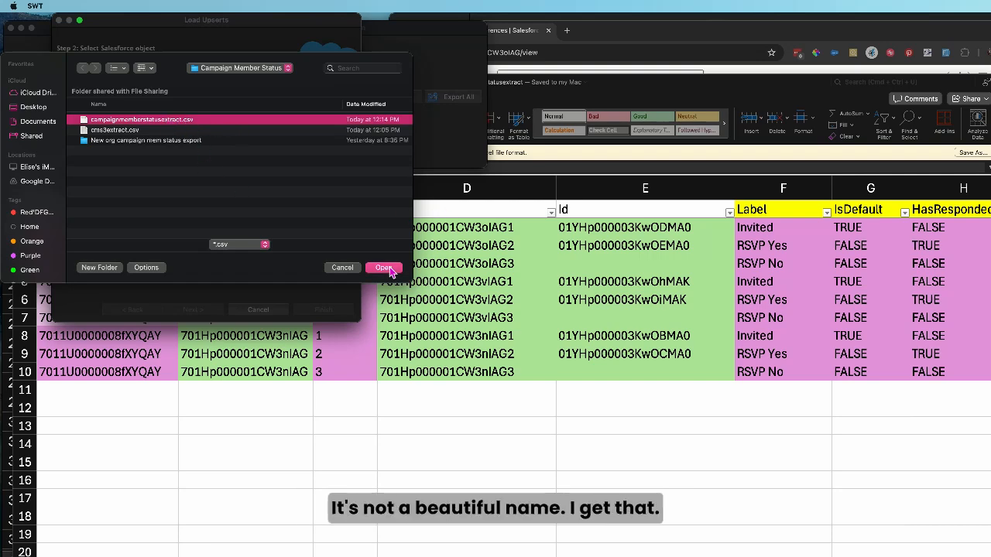
left_click(199, 311)
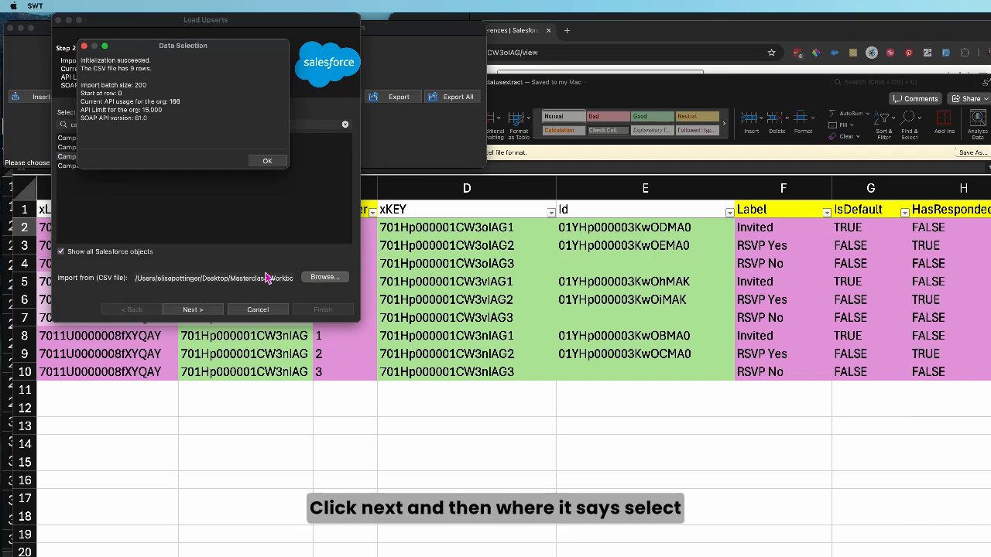
left_click(263, 161)
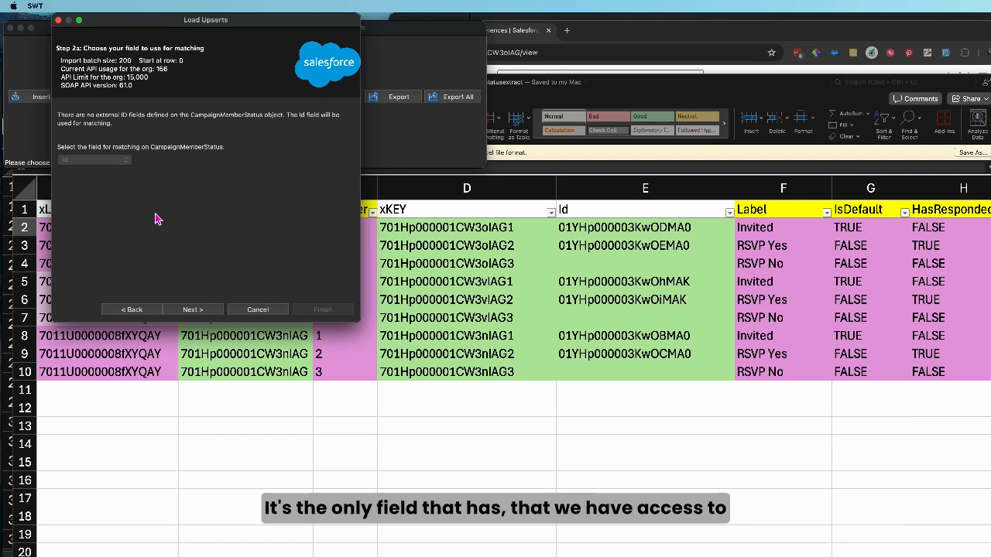
left_click(195, 310)
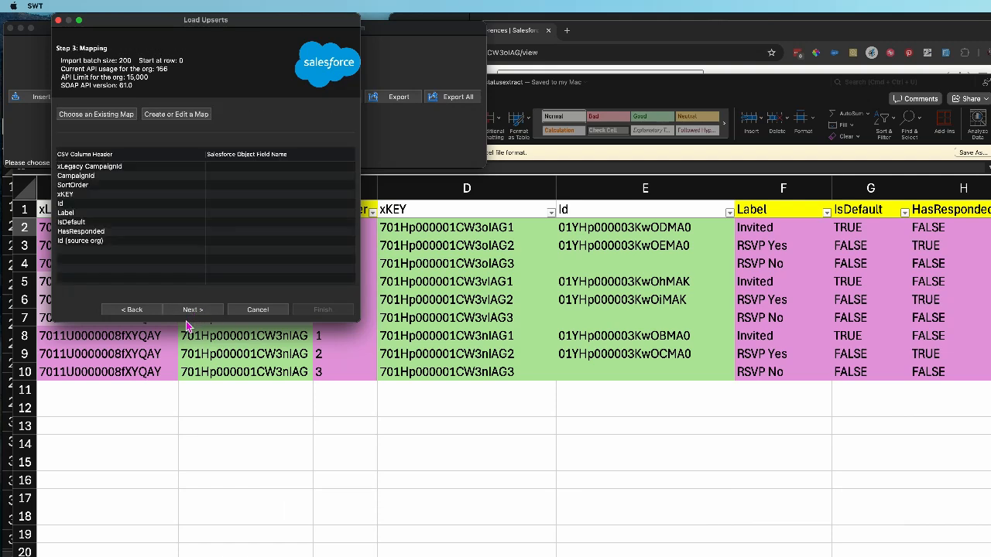
Create a mapping by auto-matching the Salesforce fields to the CSV columns, and accept it
left_click(178, 114)
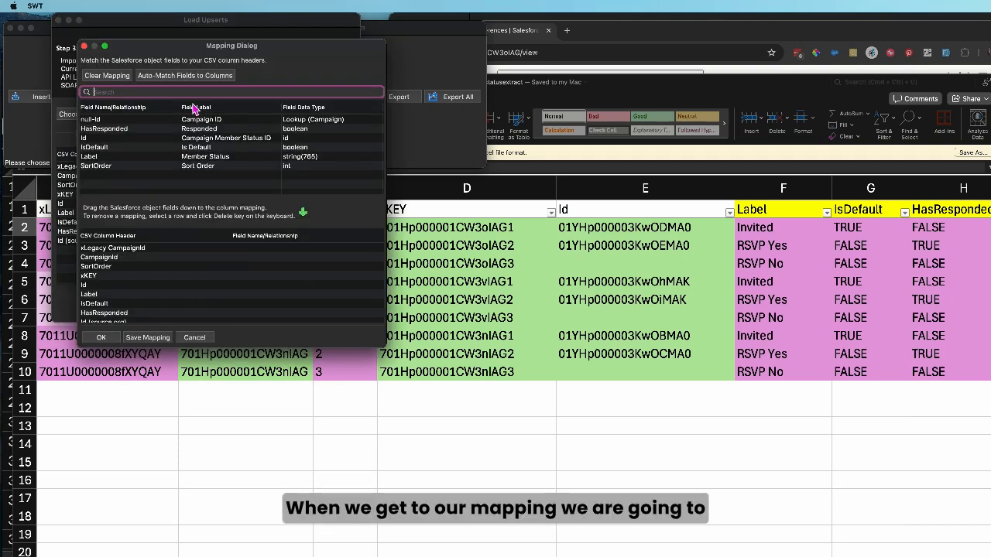
scroll(242, 274, "up", 1)
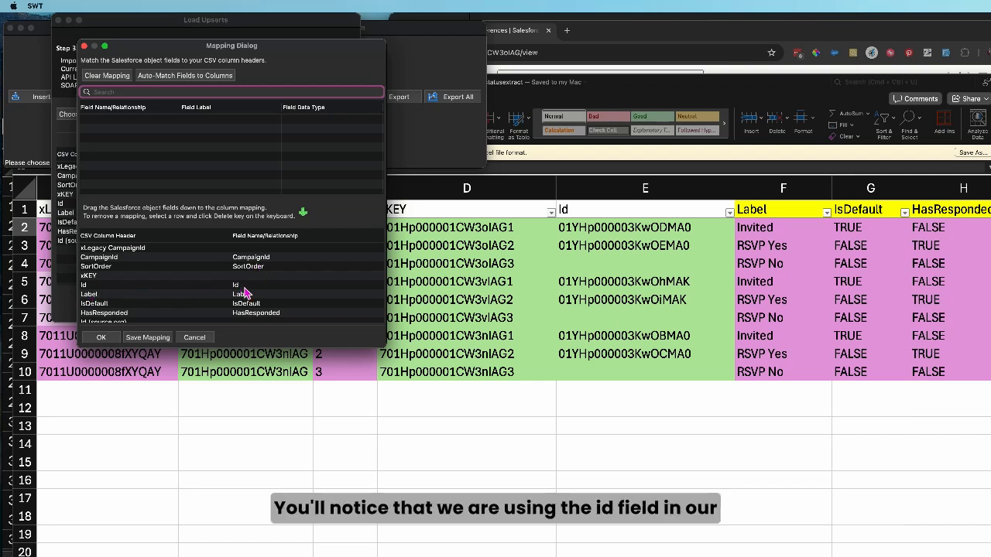
scroll(252, 294, "down", 1)
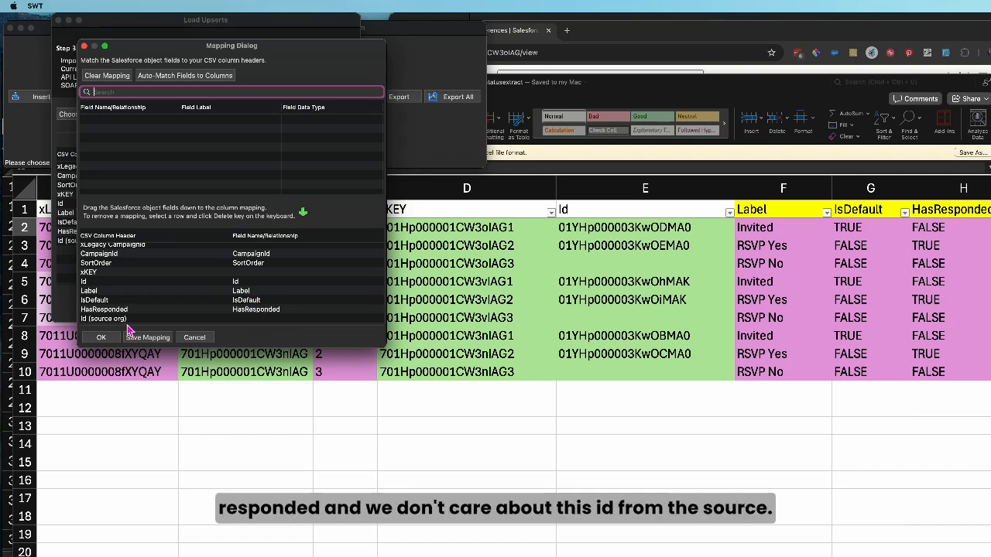
left_click(101, 337)
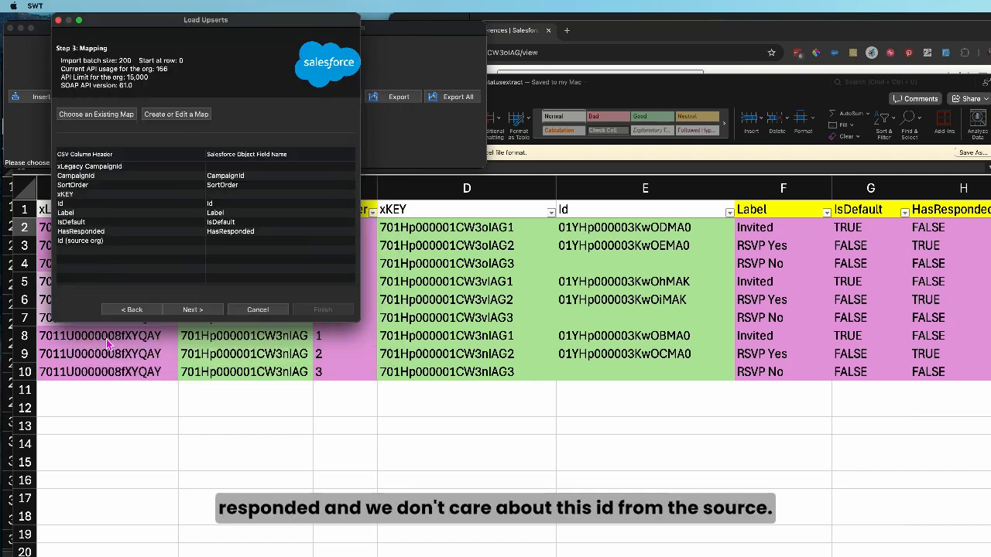
left_click(193, 310)
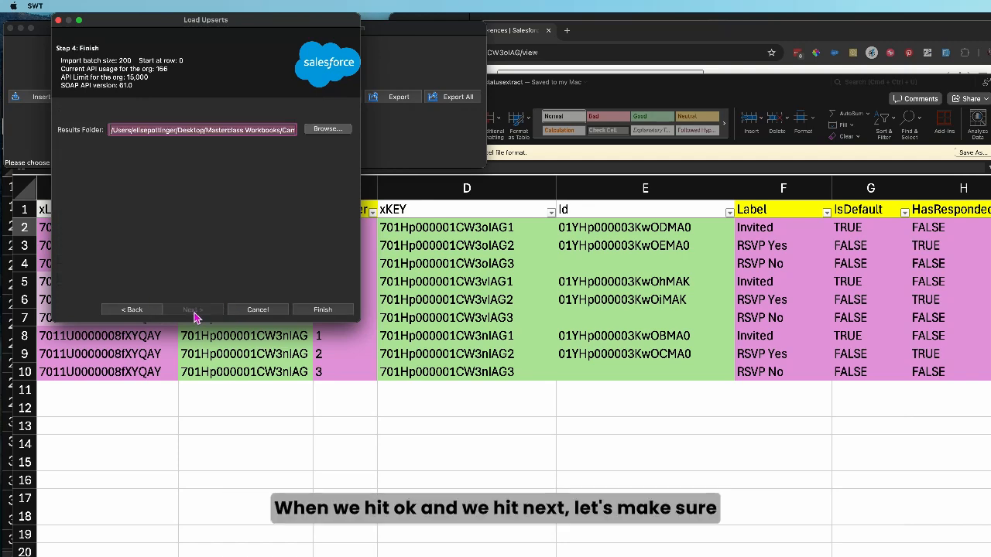
Set the results folder to Campaign Member Status, run the upsert and close the completion message
left_click(328, 132)
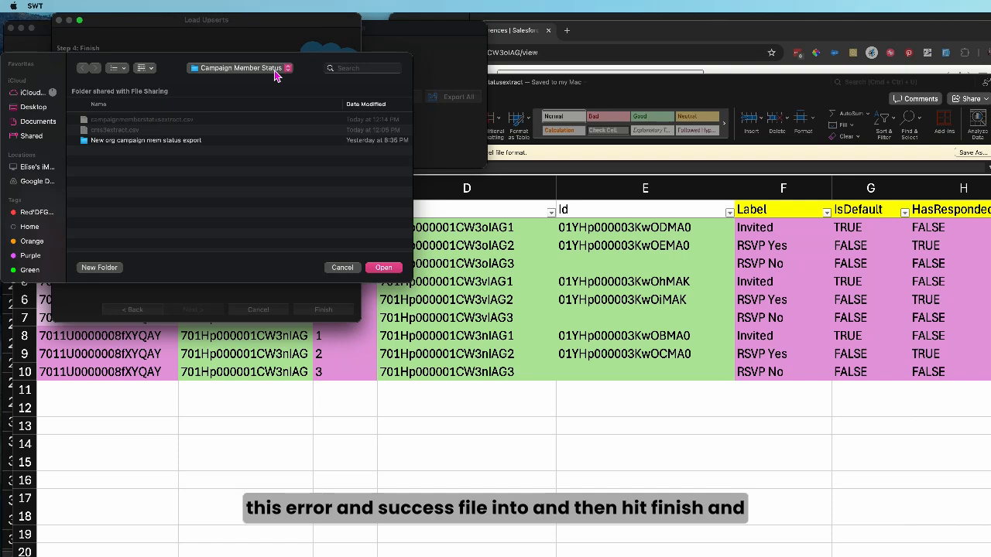
left_click(384, 267)
left_click(329, 313)
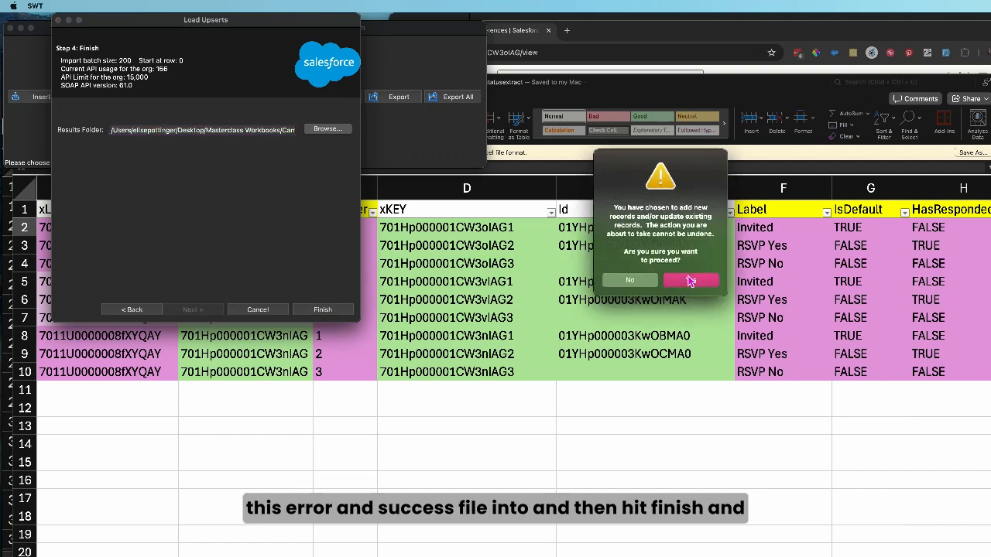
left_click(688, 282)
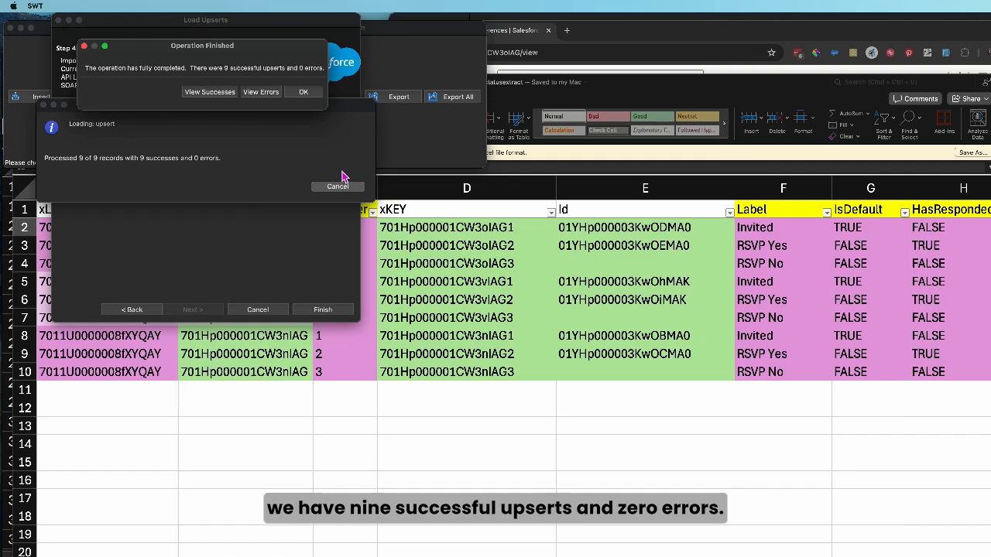
left_click(303, 91)
Switch to Chrome and reload the 2023 Conferences campaign record to check its member statuses
left_click(602, 98)
left_click(544, 52)
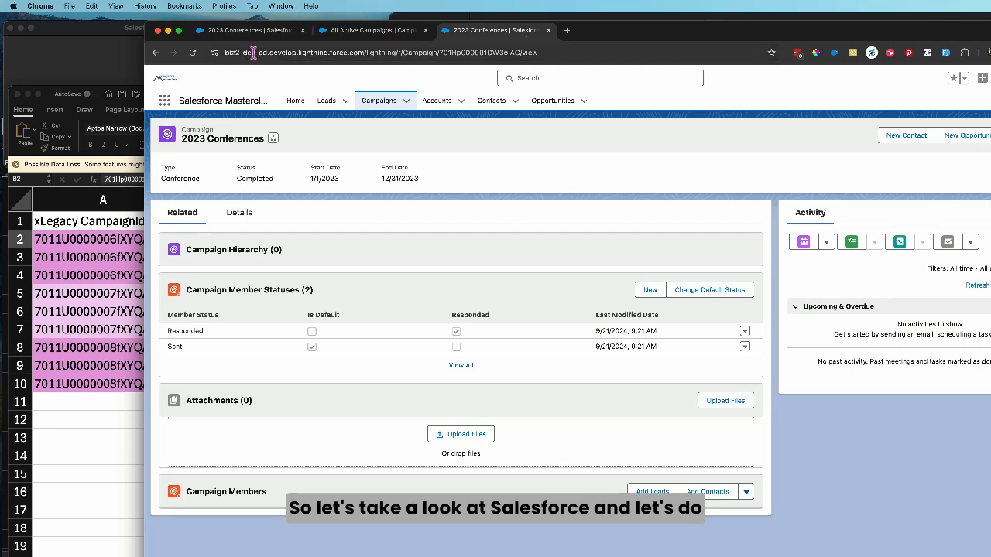
left_click(192, 52)
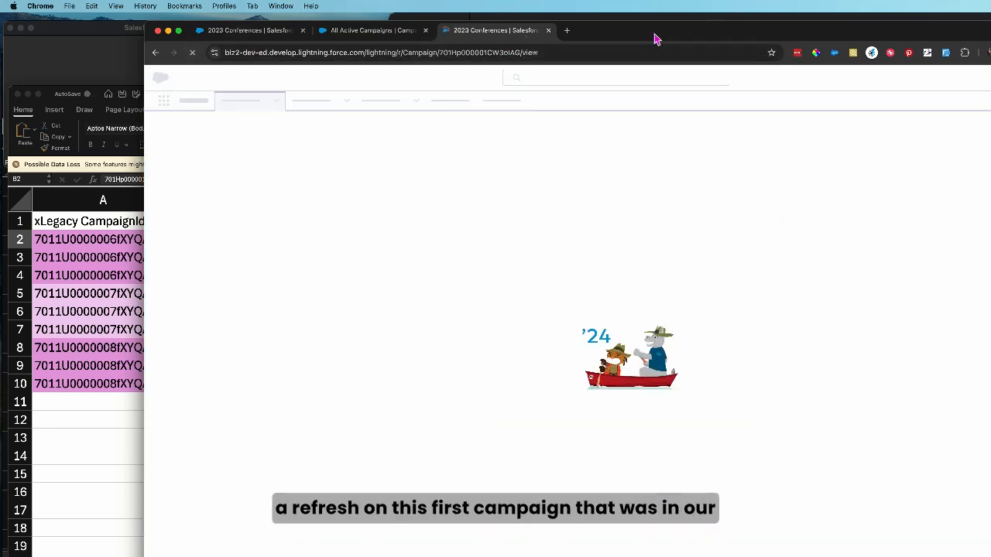
Review the Invited, RSVP Yes and RSVP No member statuses and their default and responded flags on the 2023 Conferences campaign
left_click_drag(652, 39, 559, 15)
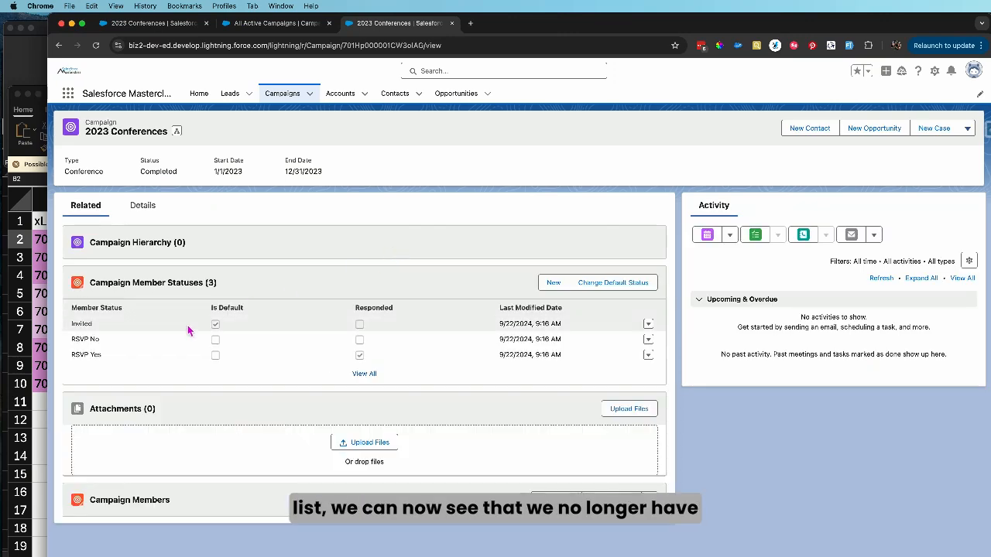
left_click_drag(71, 333, 124, 333)
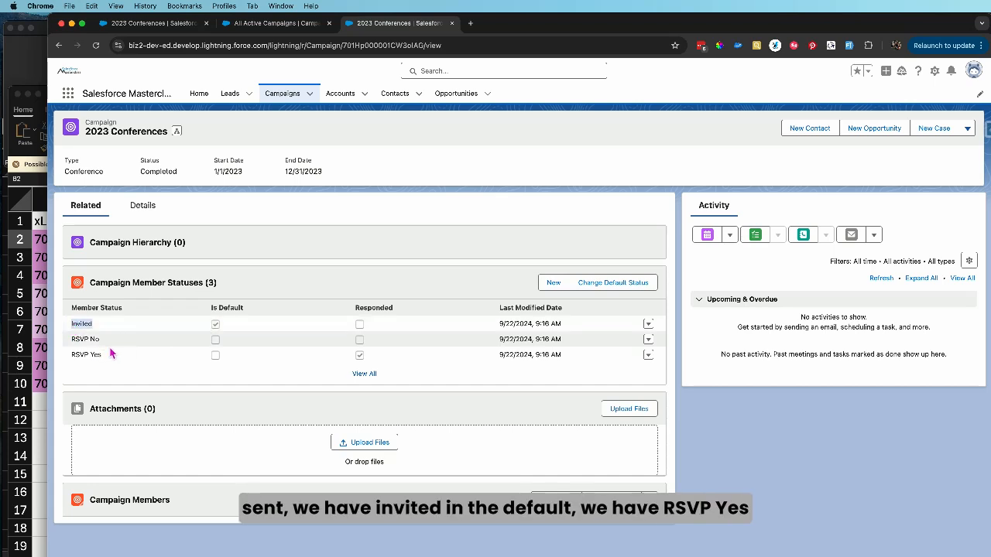
left_click_drag(71, 356, 101, 357)
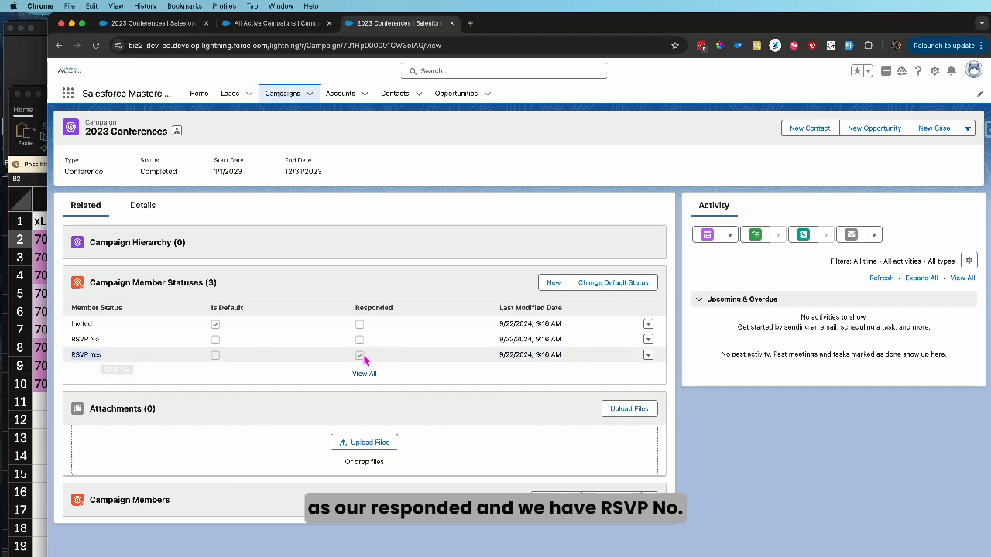
left_click_drag(70, 340, 132, 361)
Switch to Finder, open success092224121554811.csv from the Campaign Member Status folder in Excel, and widen its first ID column and enlarge the sheet
left_click(41, 310)
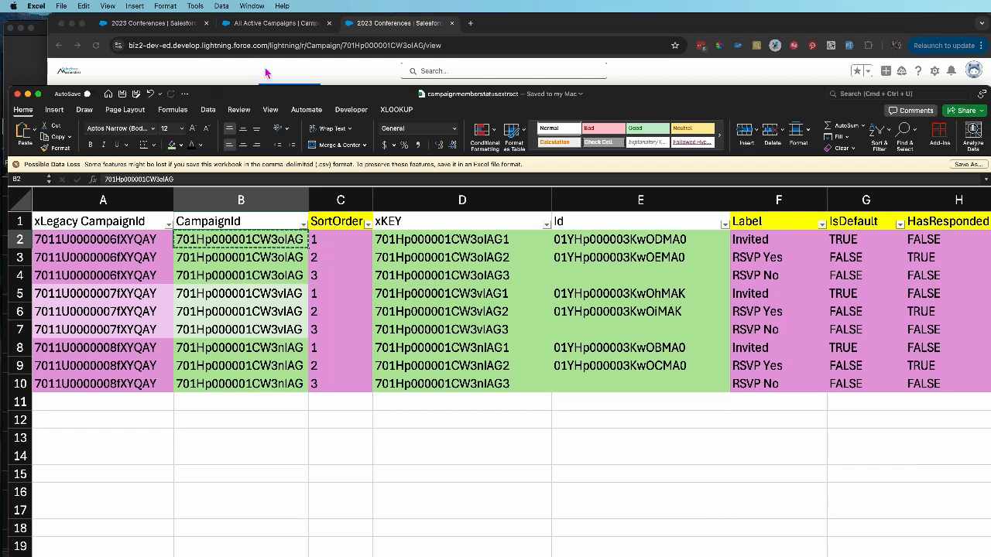
key("super+Tab")
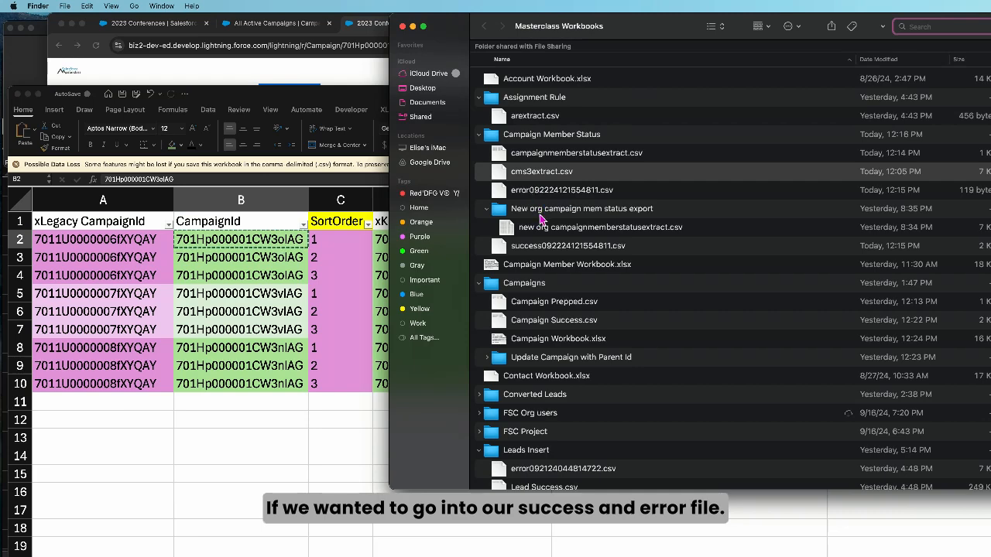
double_click(533, 249)
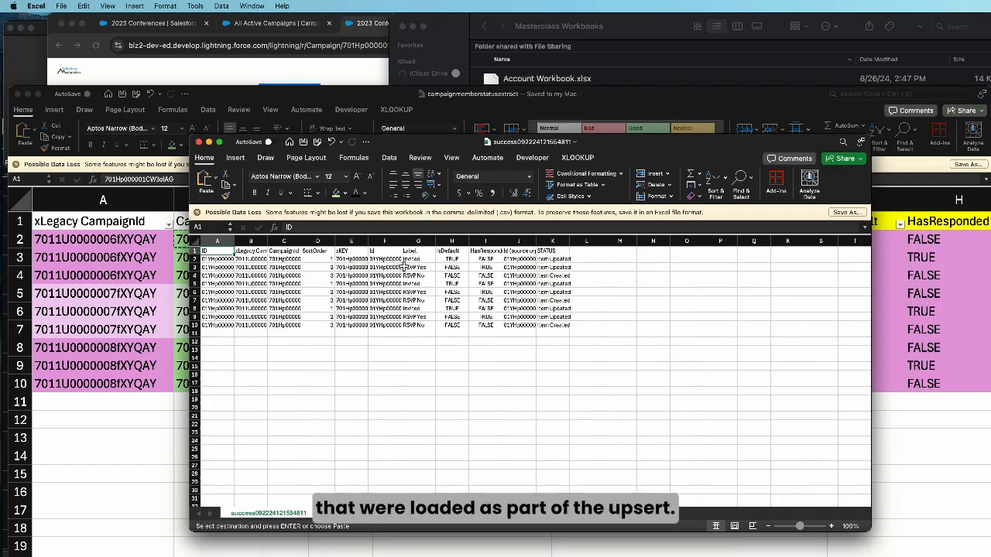
left_click_drag(238, 242, 239, 243)
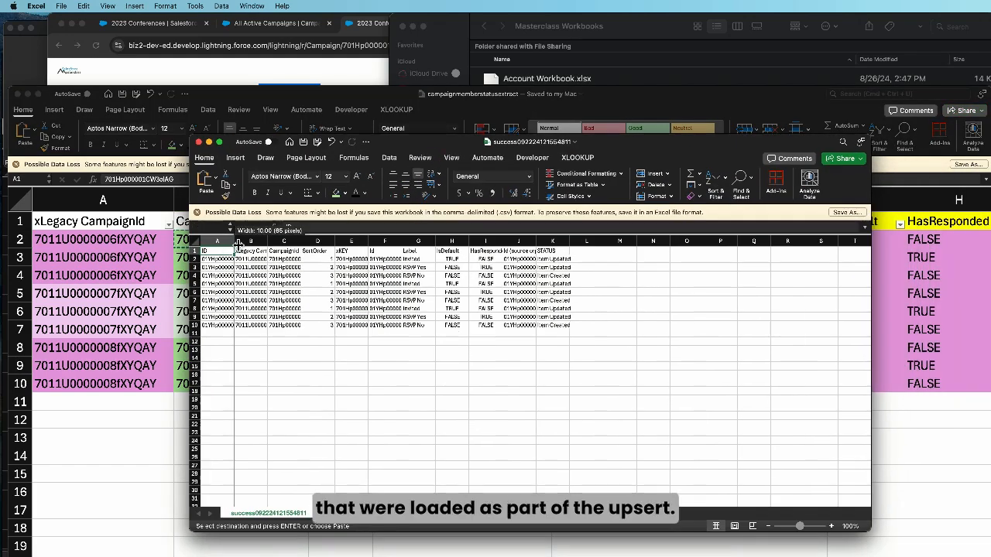
left_click(831, 526)
left_click(831, 527)
left_click(831, 526)
left_click(831, 526)
left_click(831, 526)
left_click(831, 526)
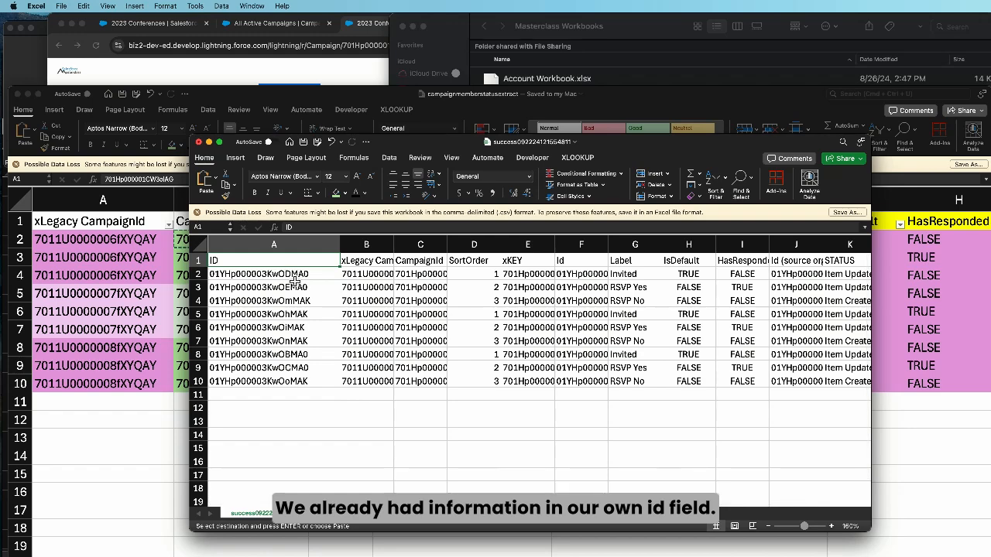
Widen the second Id column in the success file and compare its entries with the first ID column, especially for the RSVP No record in row 4
left_click_drag(608, 245, 707, 244)
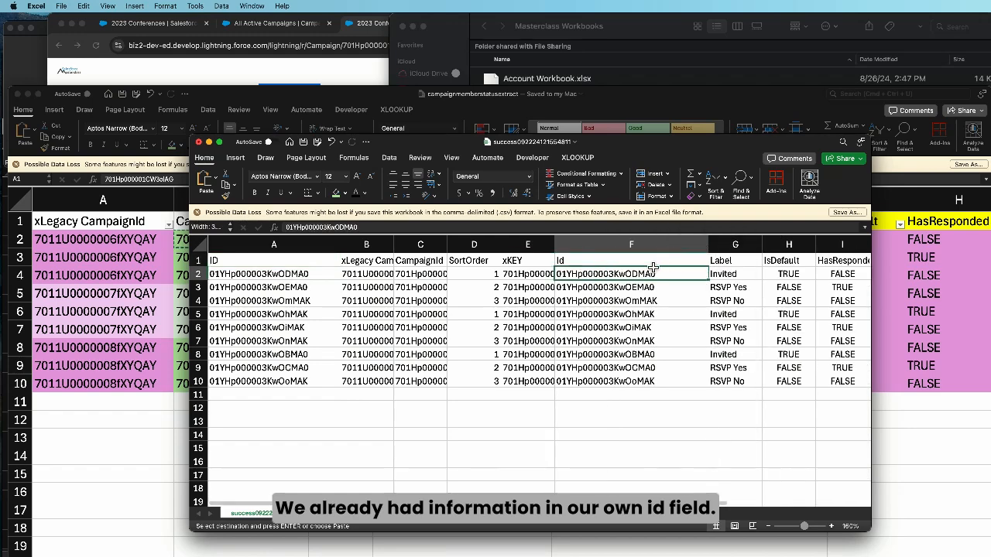
left_click(631, 264)
left_click_drag(630, 274, 627, 289)
left_click(594, 305)
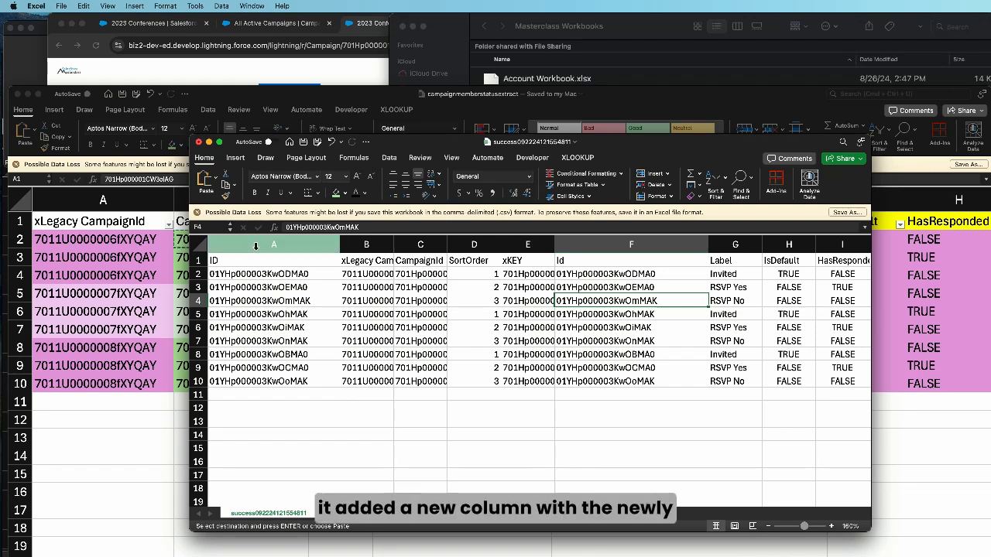
left_click(256, 246)
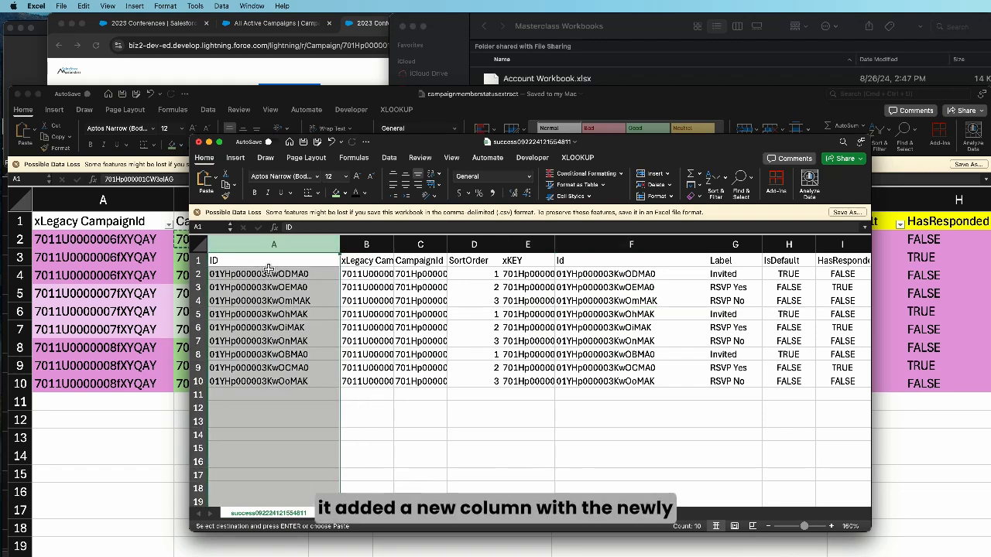
left_click(313, 303)
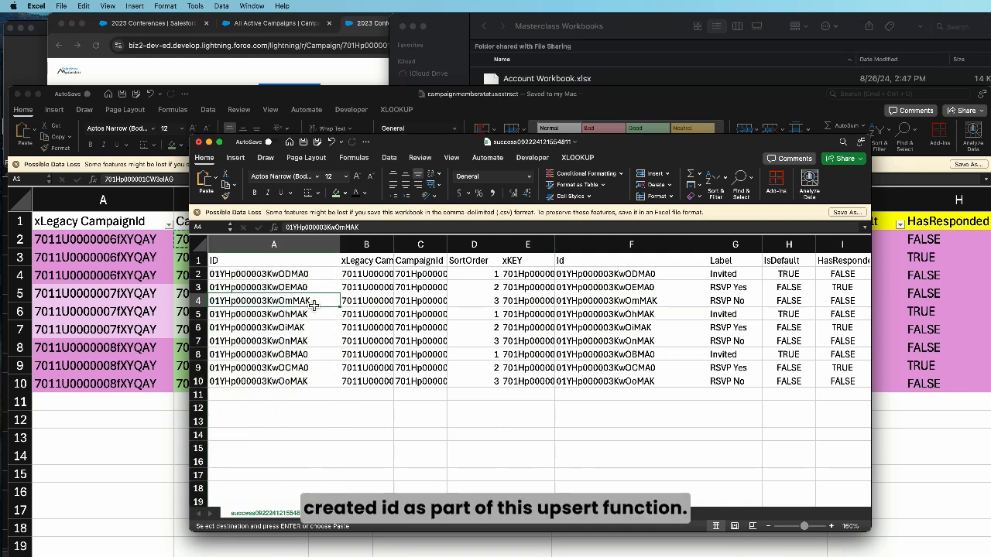
left_click(641, 303)
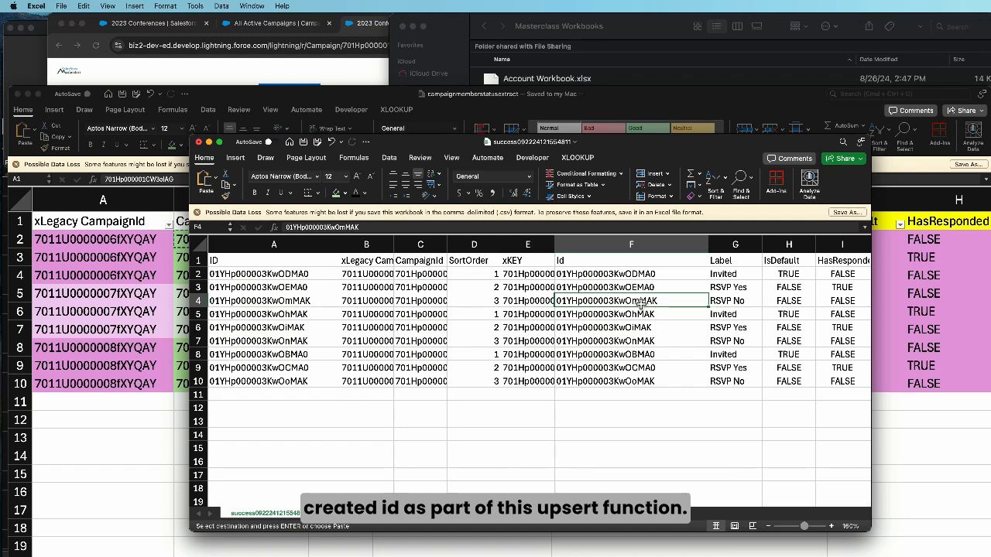